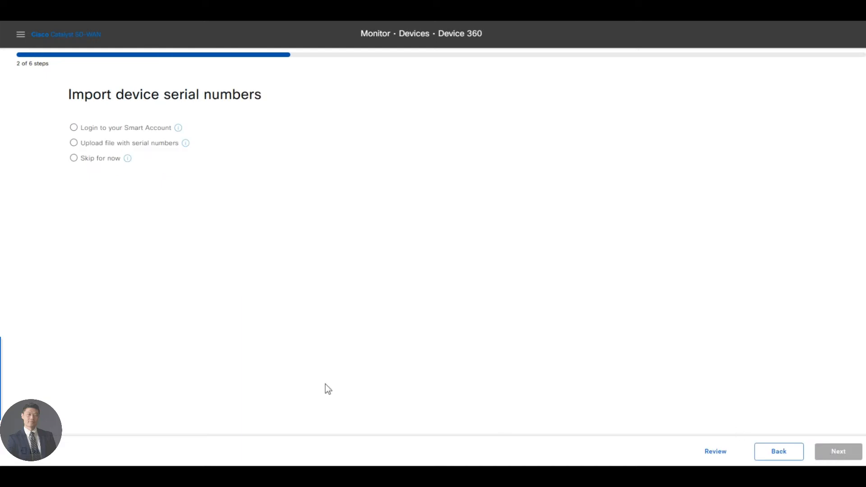
# Step: Skip importing device serial numbers for now and continue to selecting the devices to bring up
pyautogui.click(85, 158)
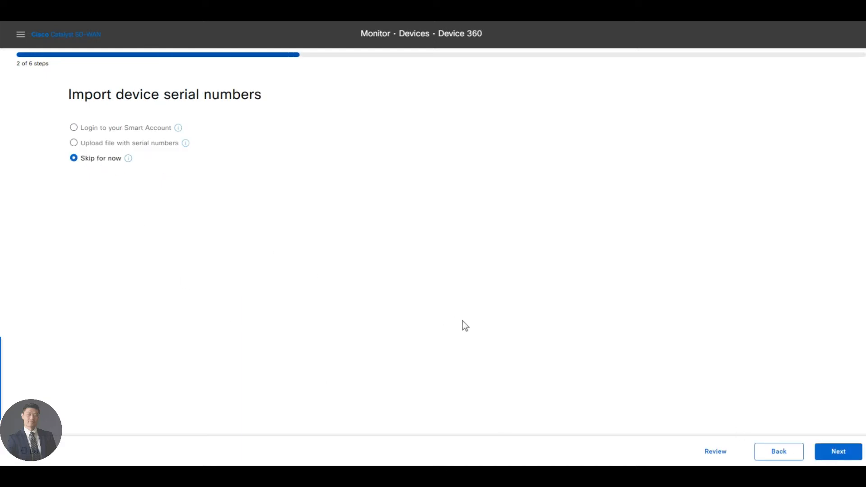
pyautogui.click(828, 455)
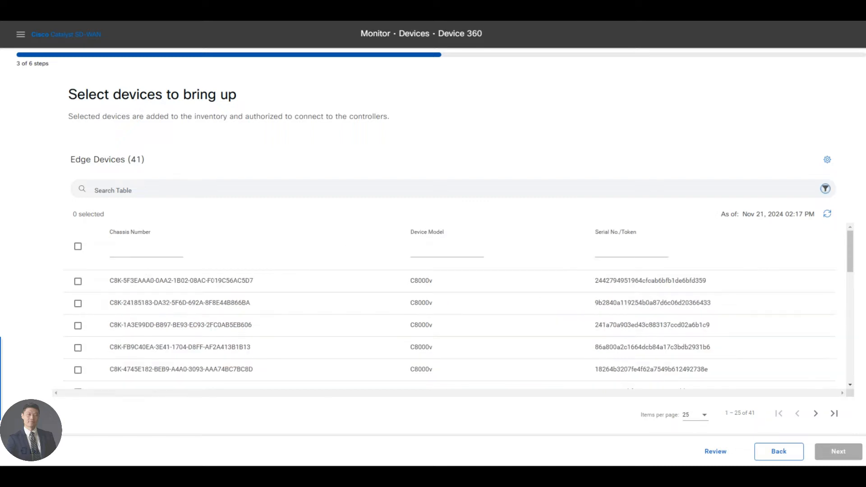
# Step: Filter the edge device table by chassis number D302
pyautogui.click(160, 254)
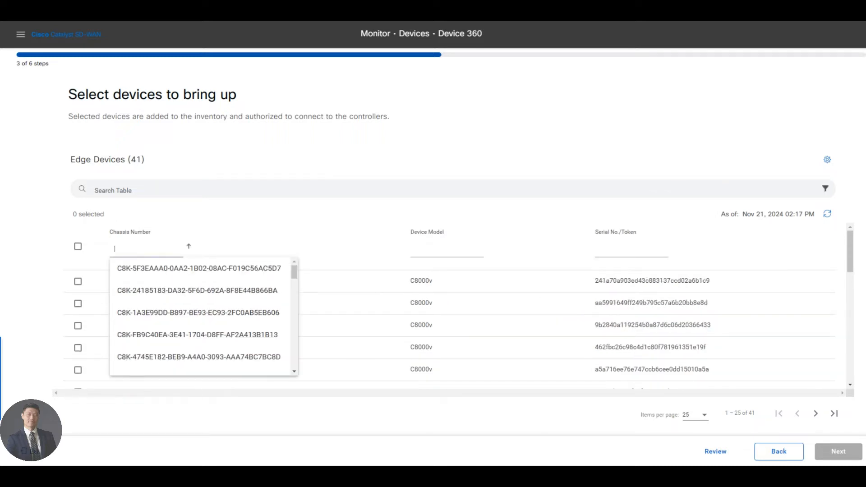
pyautogui.write('0')
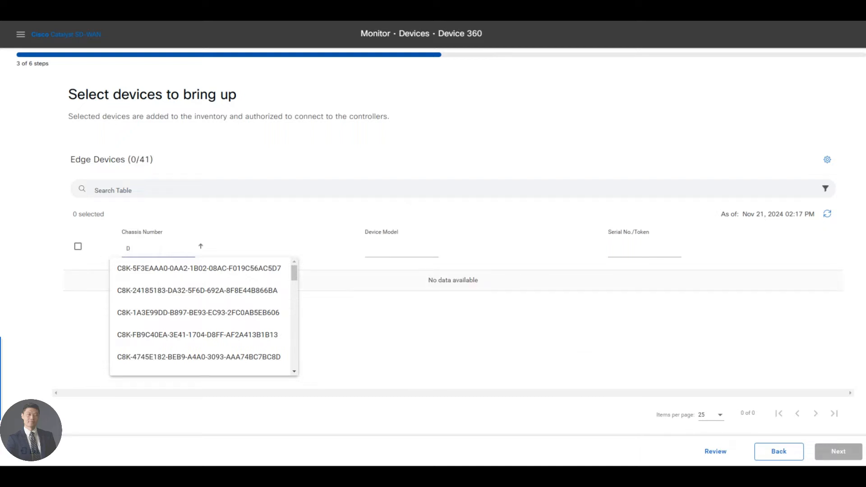
pyautogui.write('302')
pyautogui.press('Return')
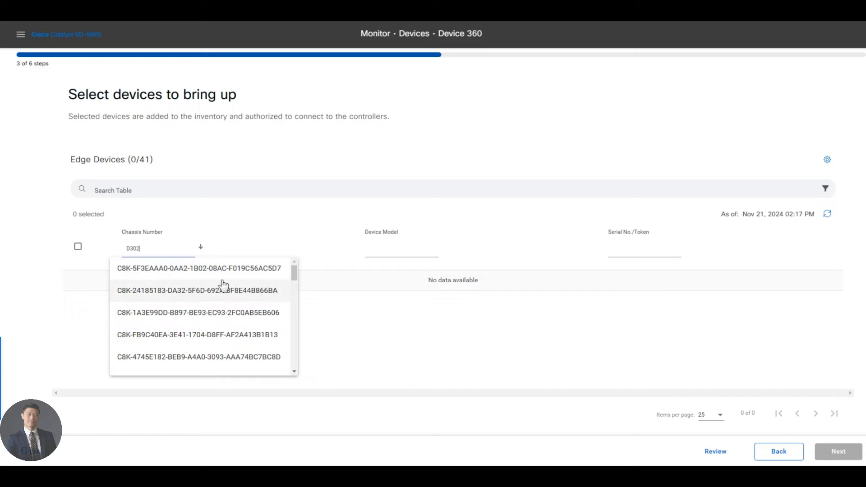
pyautogui.click(359, 331)
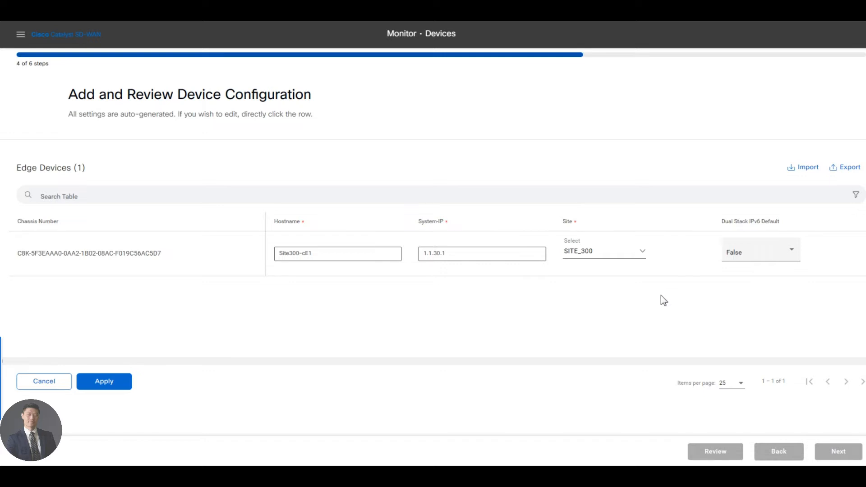
# Step: Apply the edge device's hostname, system IP and site settings, and continue to device tagging
pyautogui.click(108, 384)
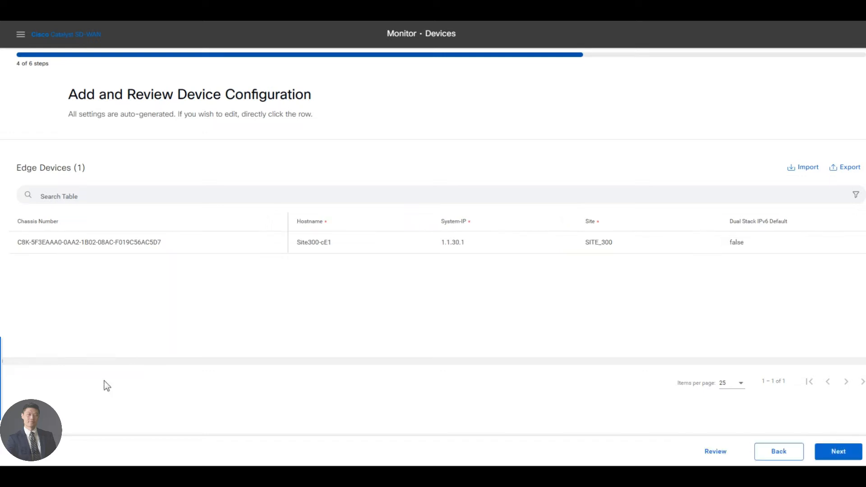
pyautogui.click(838, 454)
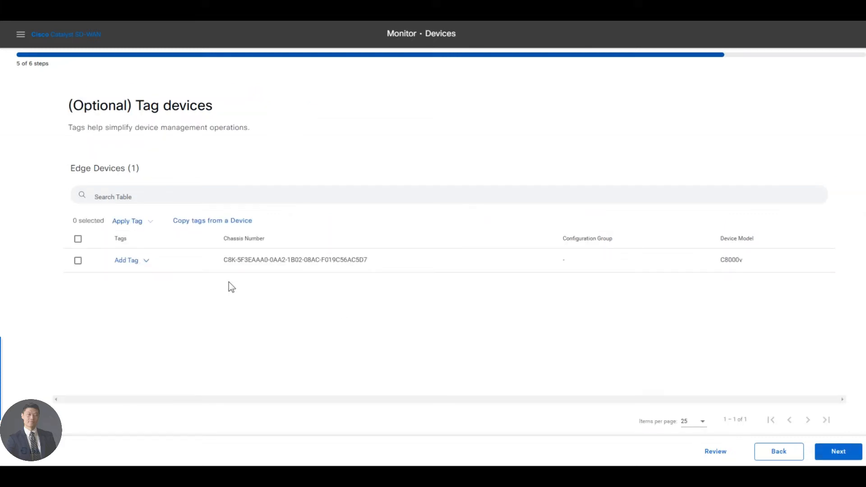
# Step: Tag the edge device with East_Coast_BR1 and onboard it
pyautogui.click(146, 263)
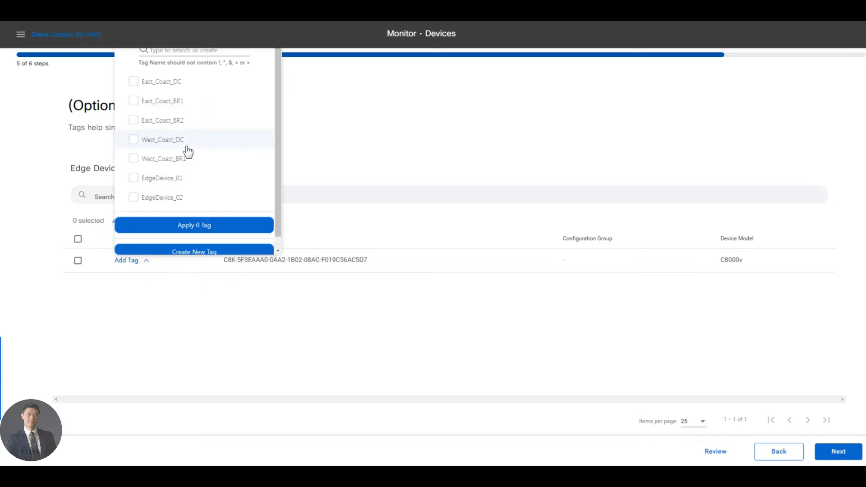
pyautogui.click(150, 102)
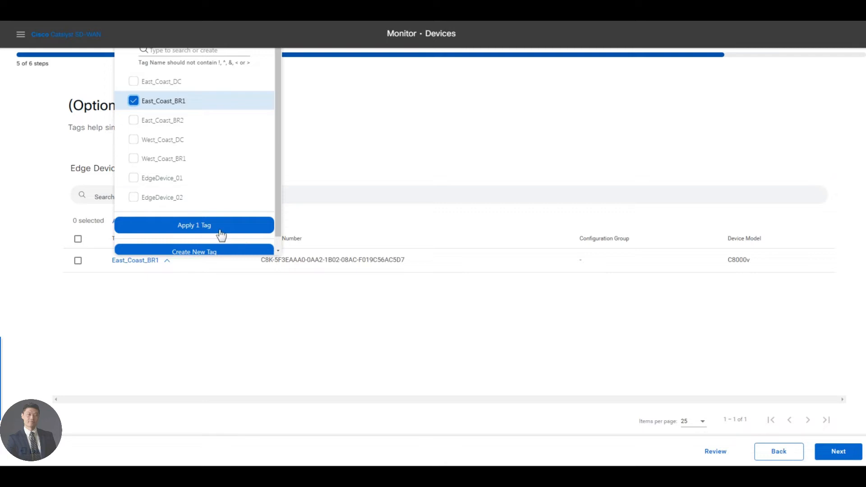
pyautogui.click(224, 232)
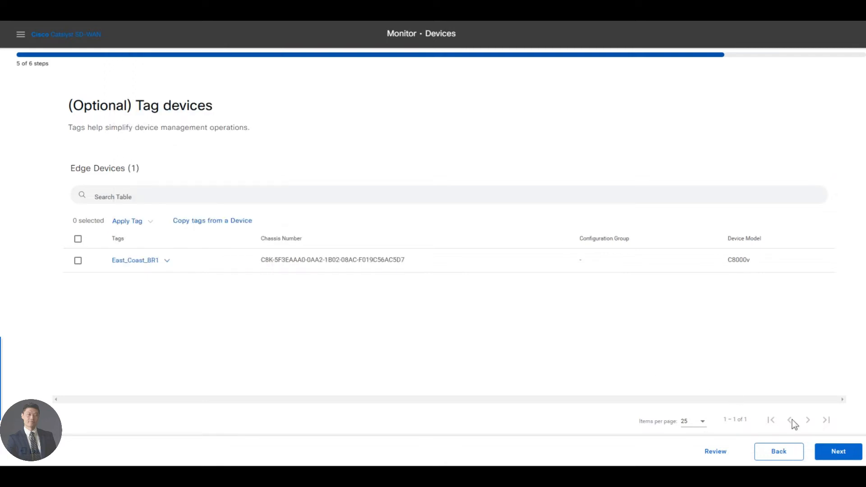
pyautogui.click(837, 444)
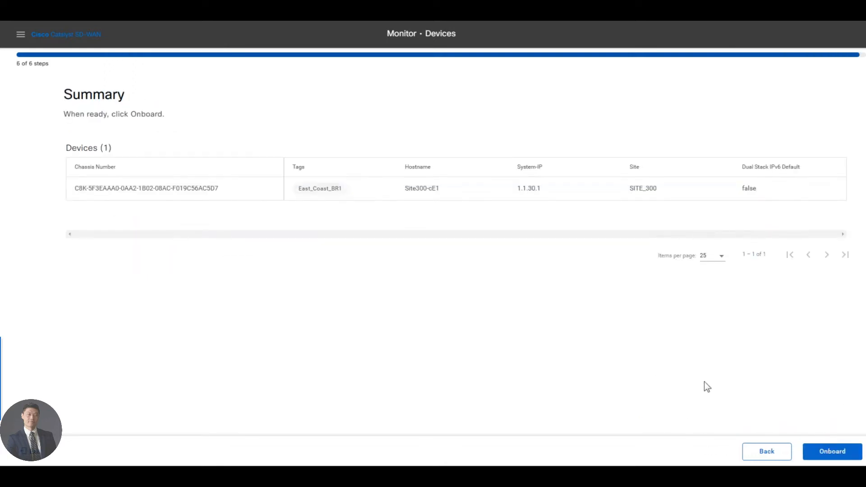
pyautogui.click(834, 452)
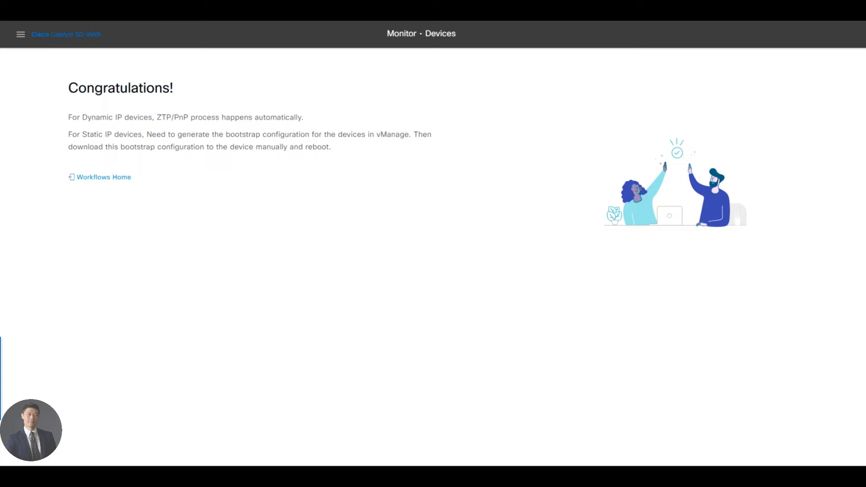
pyautogui.click(21, 35)
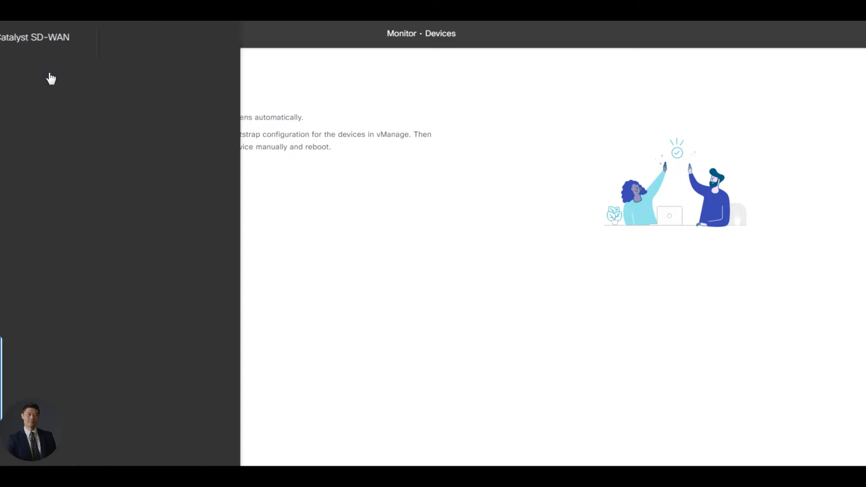
pyautogui.click(93, 203)
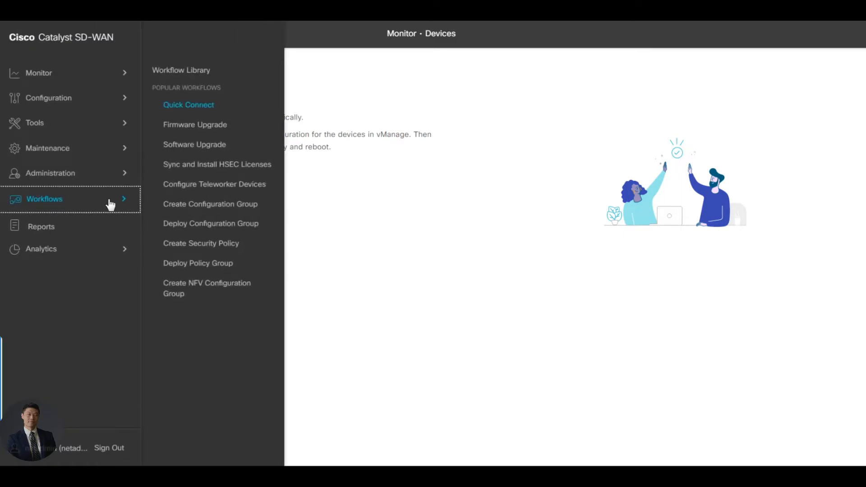
pyautogui.click(195, 105)
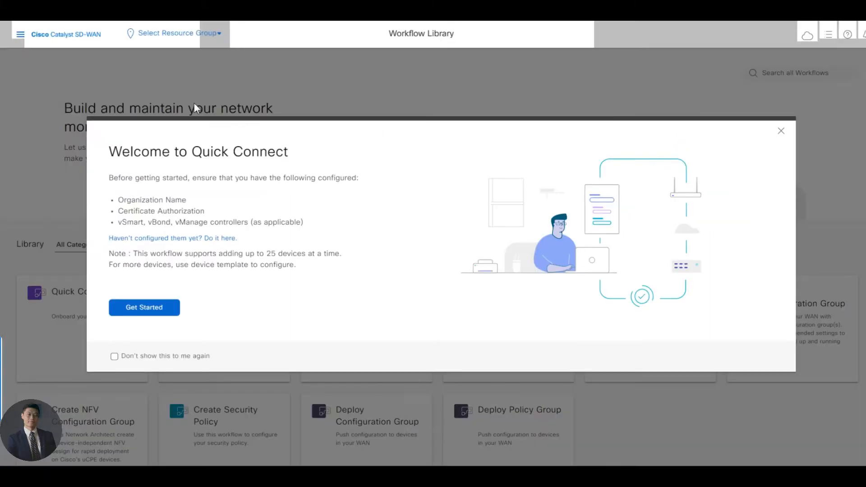
pyautogui.click(166, 306)
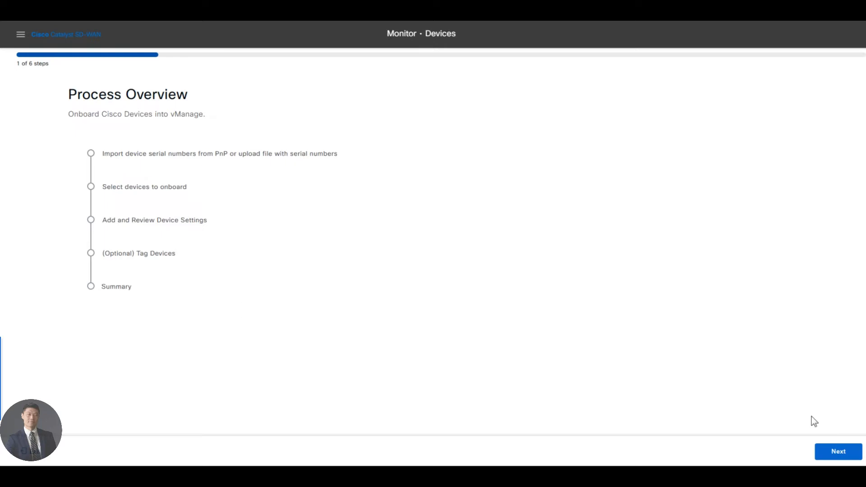
pyautogui.click(848, 453)
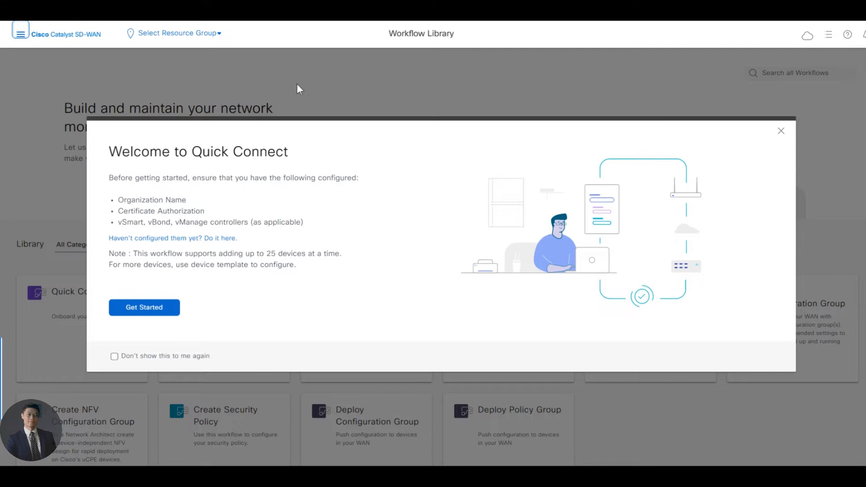
pyautogui.click(781, 131)
pyautogui.click(105, 319)
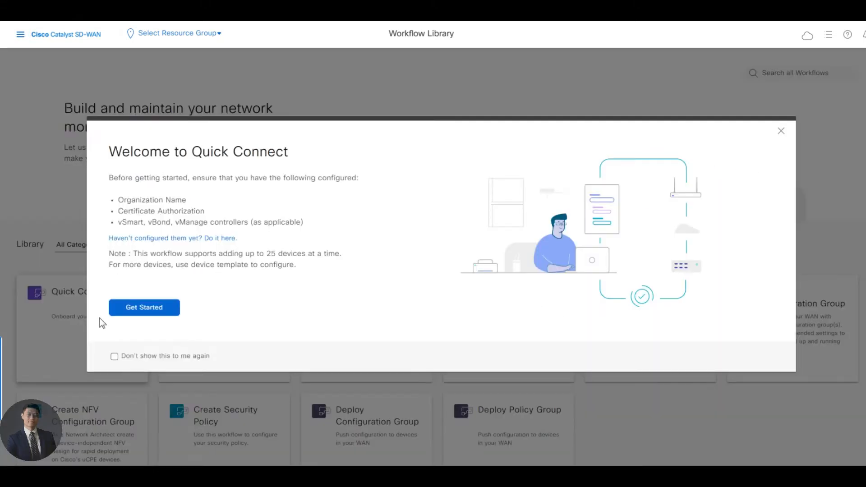
pyautogui.click(157, 307)
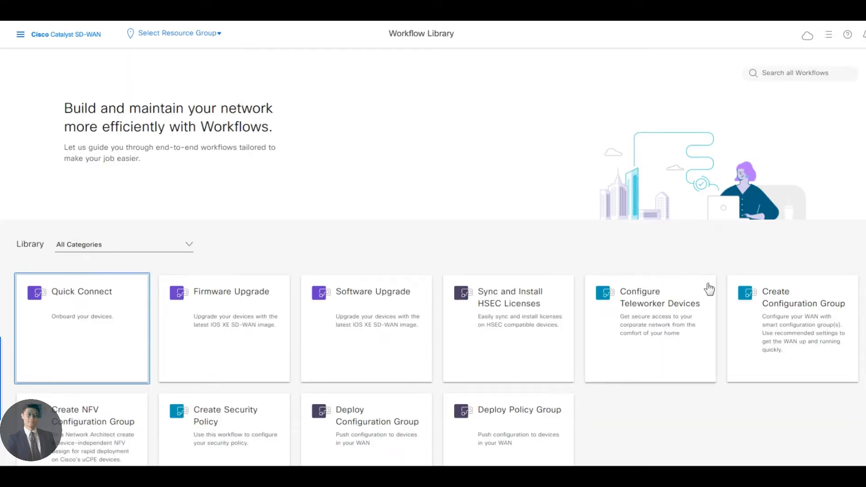
# Step: Start the Create Configuration Group workflow, name the group East_Coast_BR1 and continue to its site configurations
pyautogui.click(749, 302)
pyautogui.click(163, 309)
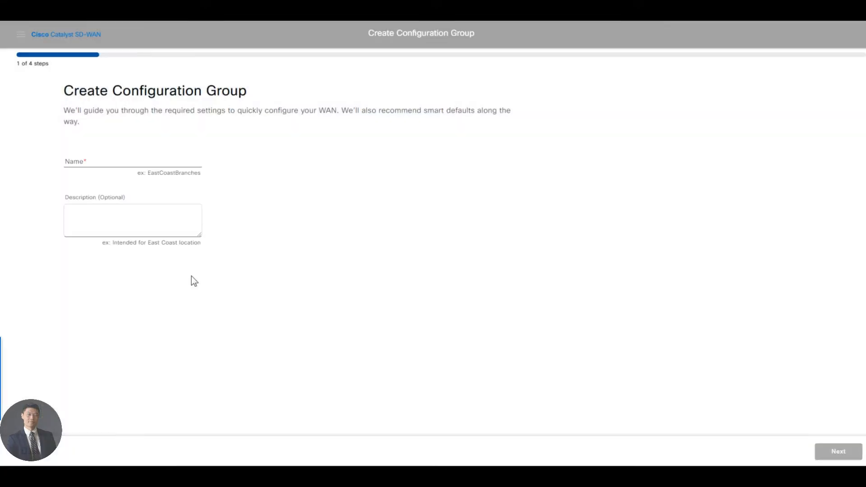
pyautogui.click(108, 158)
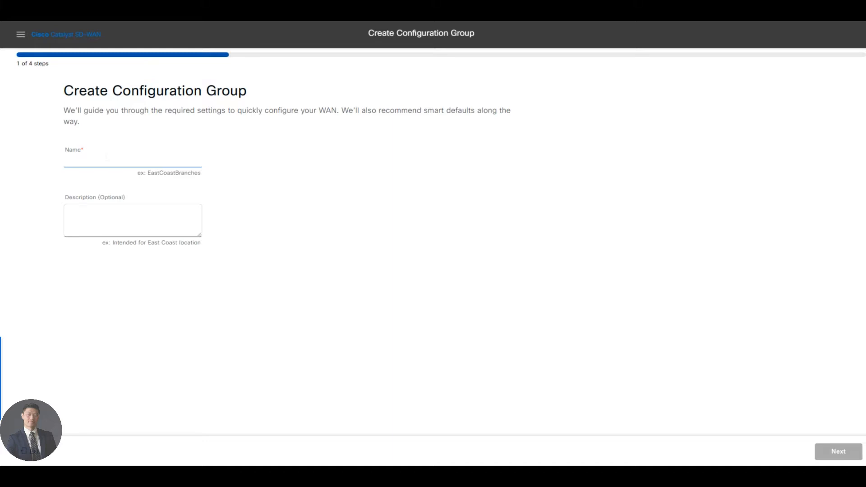
pyautogui.write('East_C')
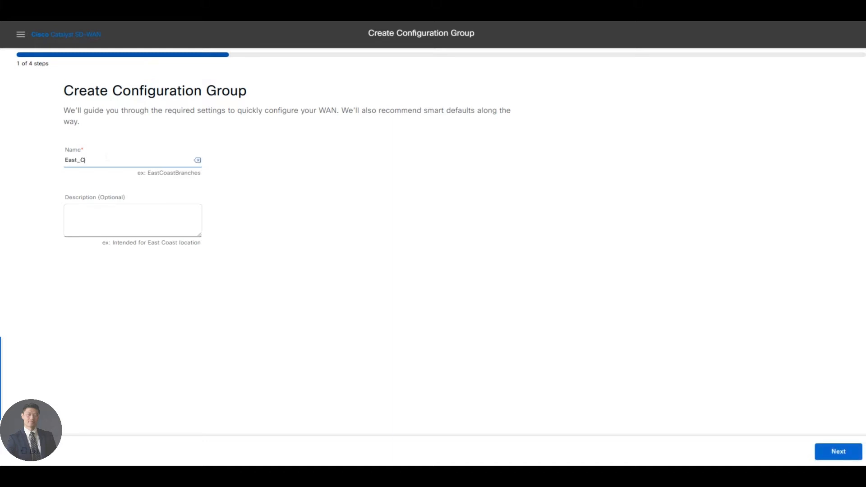
pyautogui.write('oast_BR1')
pyautogui.click(831, 452)
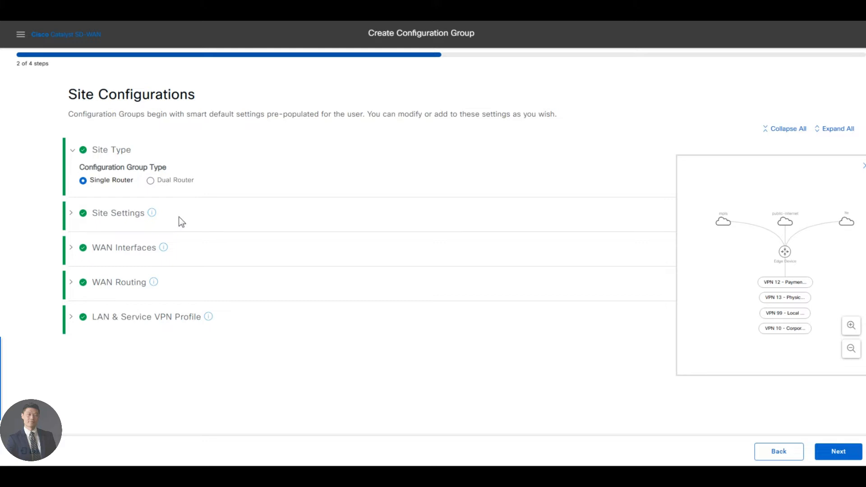
# Step: In Site Settings, make Local Device Access a global value, then enter and confirm the device access password
pyautogui.click(103, 214)
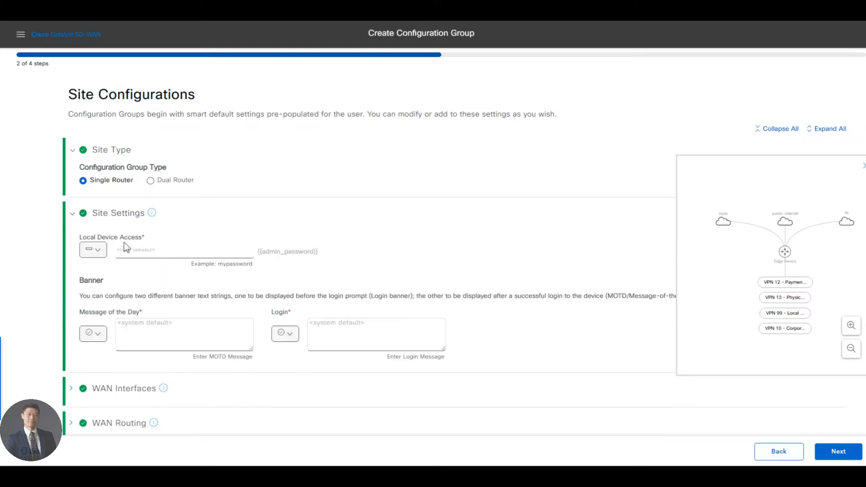
pyautogui.click(94, 252)
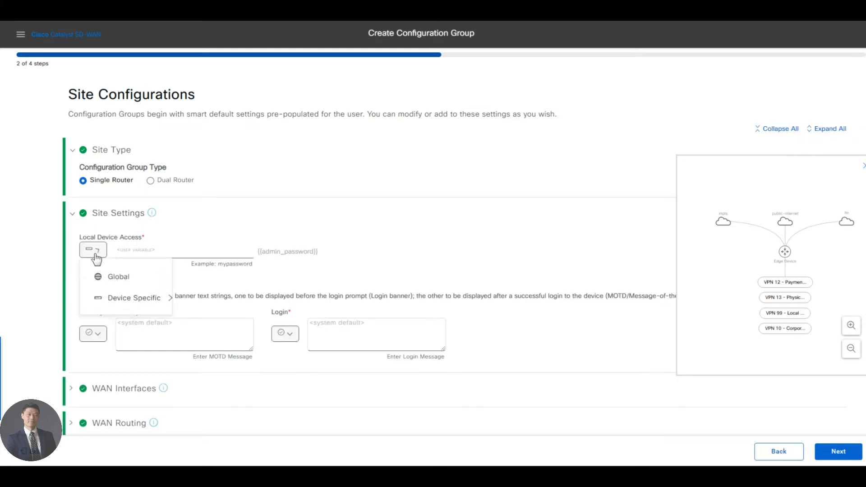
pyautogui.click(118, 277)
pyautogui.write('a')
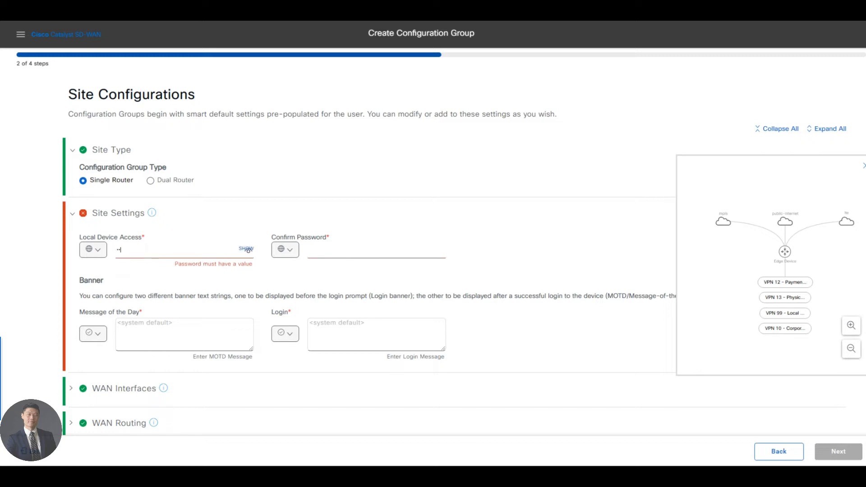
pyautogui.write('dmin123')
pyautogui.press('BackSpace')
pyautogui.press('BackSpace')
pyautogui.press('BackSpace')
pyautogui.press('BackSpace')
pyautogui.press('BackSpace')
pyautogui.press('BackSpace')
pyautogui.press('BackSpace')
pyautogui.press('BackSpace')
pyautogui.write('••••••••')
pyautogui.press('Tab')
pyautogui.write('••••')
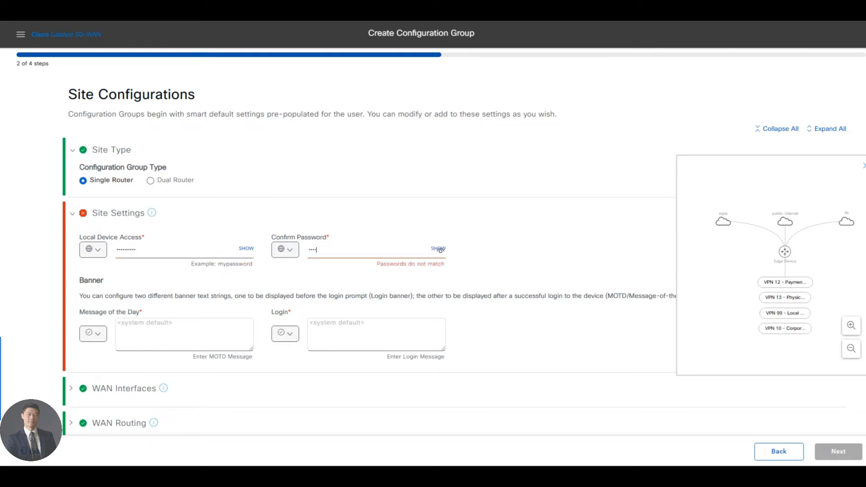
pyautogui.write('••••')
# Step: Set the Message of the Day banner to the global text "Welcome to 20.12 Lab"
pyautogui.click(93, 333)
pyautogui.click(109, 359)
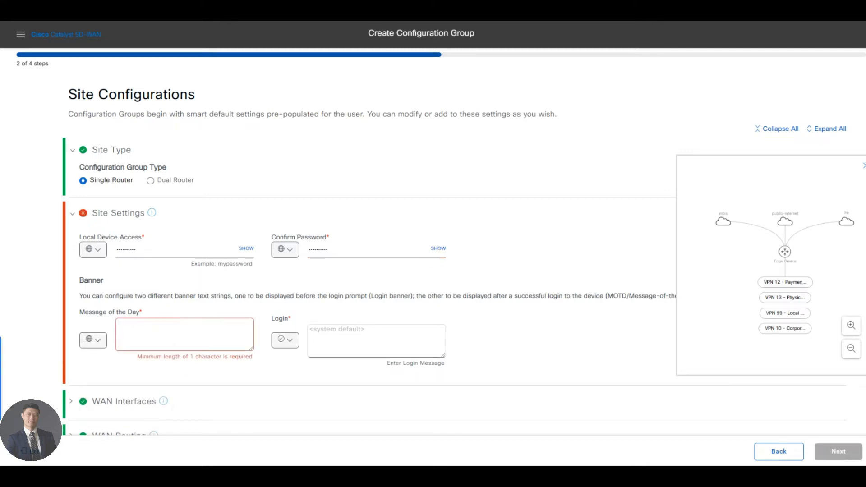
pyautogui.write('Welcome to 201')
pyautogui.write('b')
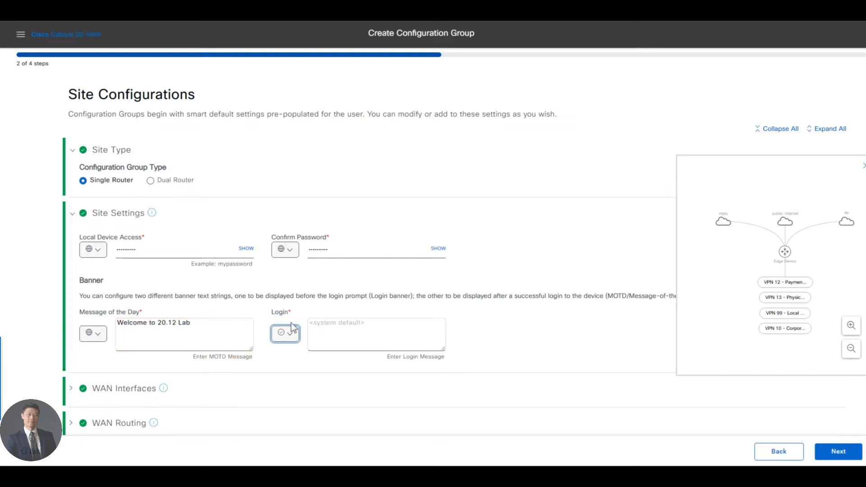
# Step: Set the Login banner to the global text "Configuration pushed through Configuration Groups." and collapse the topology preview
pyautogui.click(285, 334)
pyautogui.click(286, 336)
pyautogui.click(290, 340)
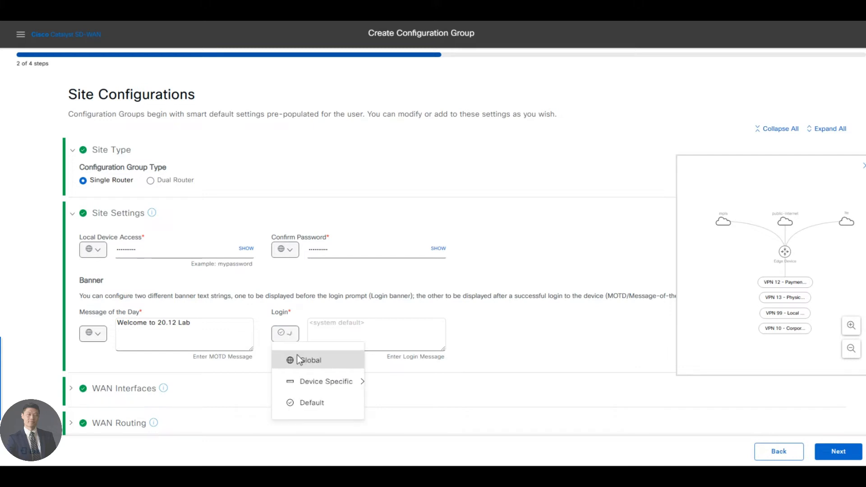
pyautogui.click(299, 360)
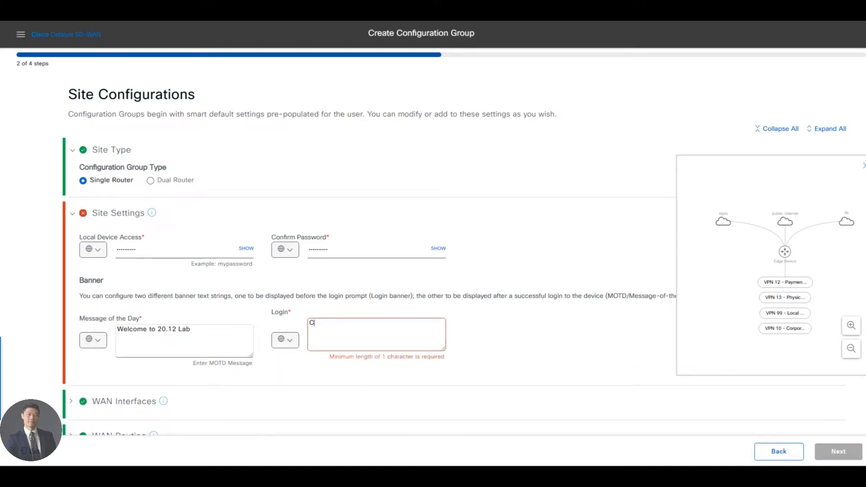
pyautogui.write('Configuration pushed through Configur')
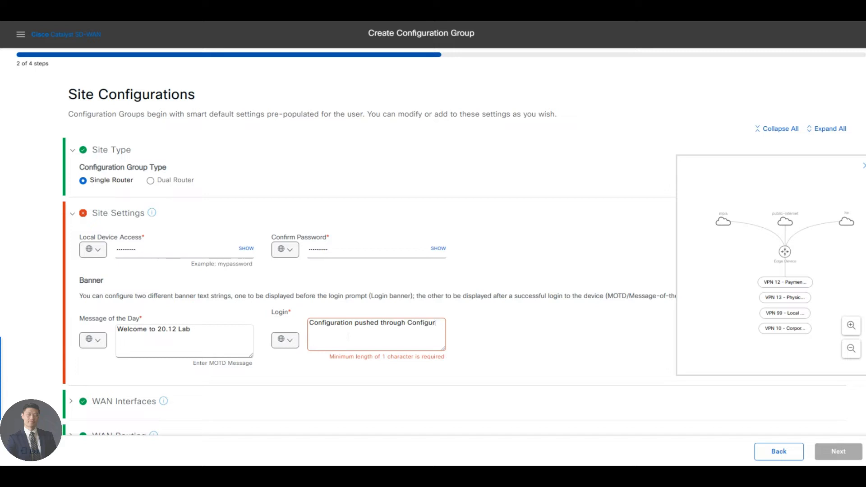
pyautogui.write('ation')
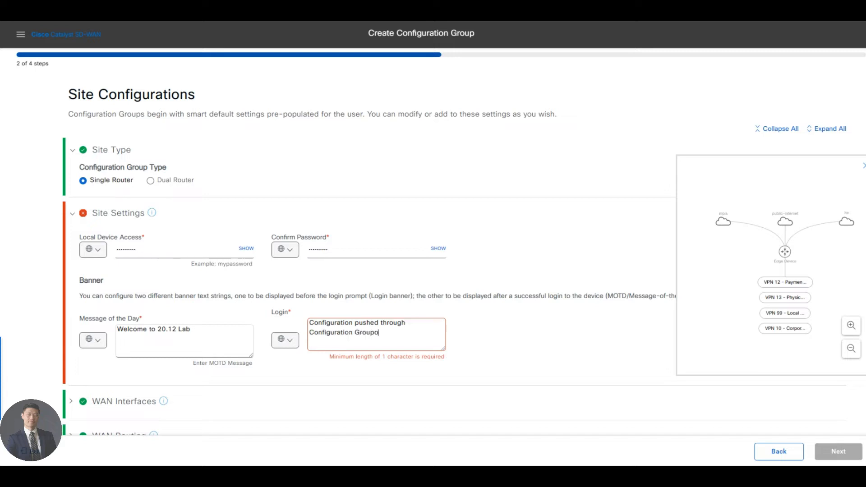
pyautogui.write(' Group')
pyautogui.click(863, 168)
pyautogui.scroll(-2, 135, 343)
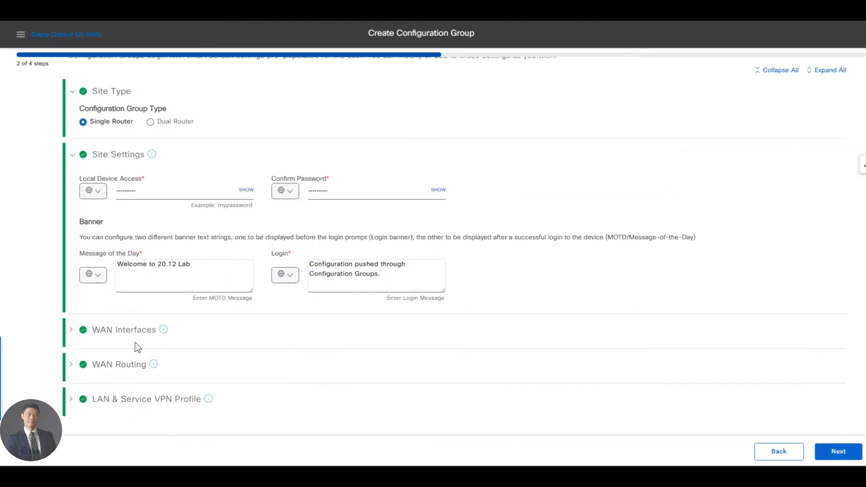
# Step: Collapse Site Settings and Site Type, expand WAN Interfaces, and delete the Internet and LTE interfaces
pyautogui.click(75, 155)
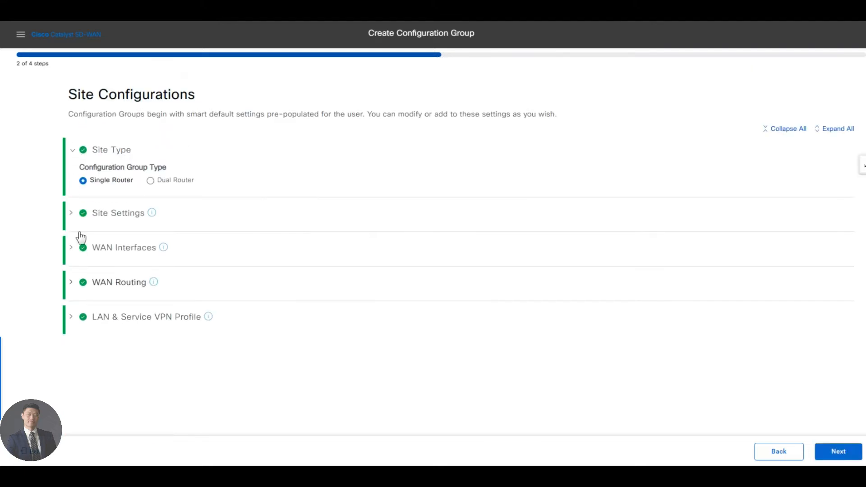
pyautogui.click(74, 152)
pyautogui.click(78, 223)
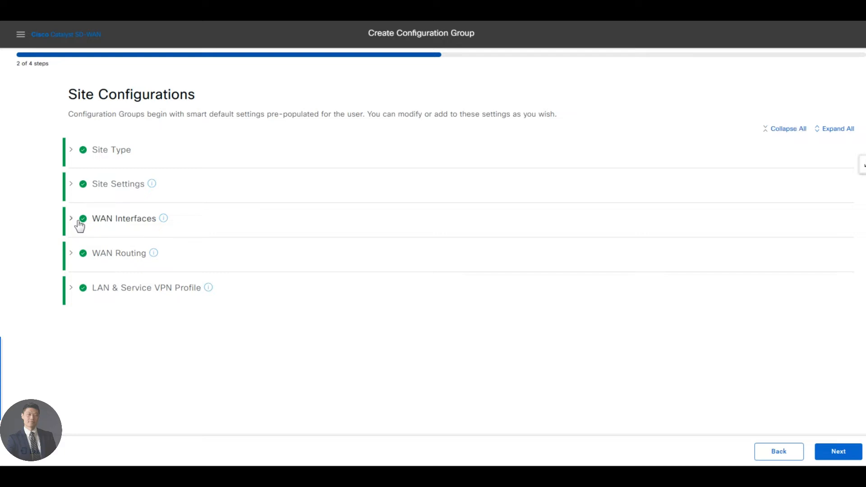
pyautogui.moveTo(162, 227)
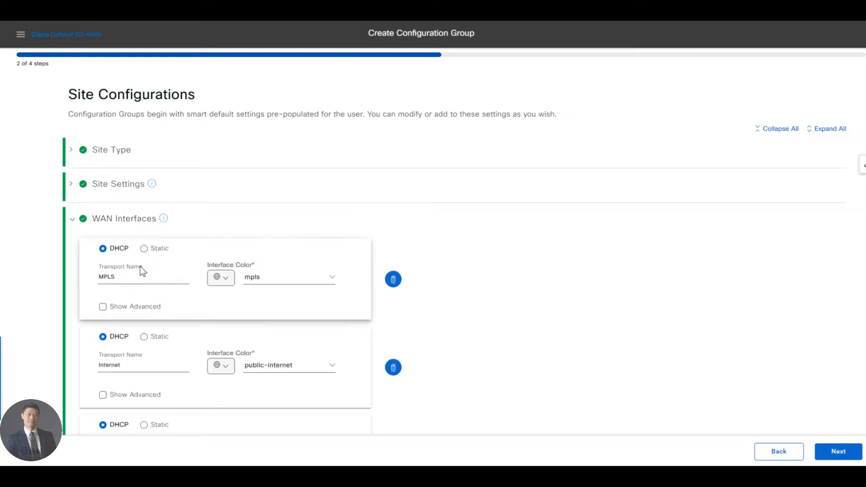
pyautogui.scroll(-3, 537, 265)
pyautogui.click(393, 268)
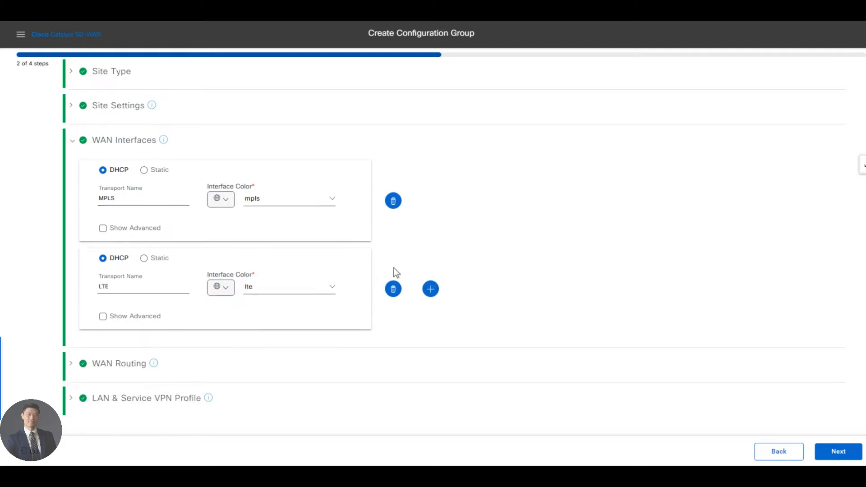
pyautogui.click(392, 289)
# Step: Rename the remaining MPLS interface's transport to Regional_MPLS, keeping mpls as its color
pyautogui.click(148, 277)
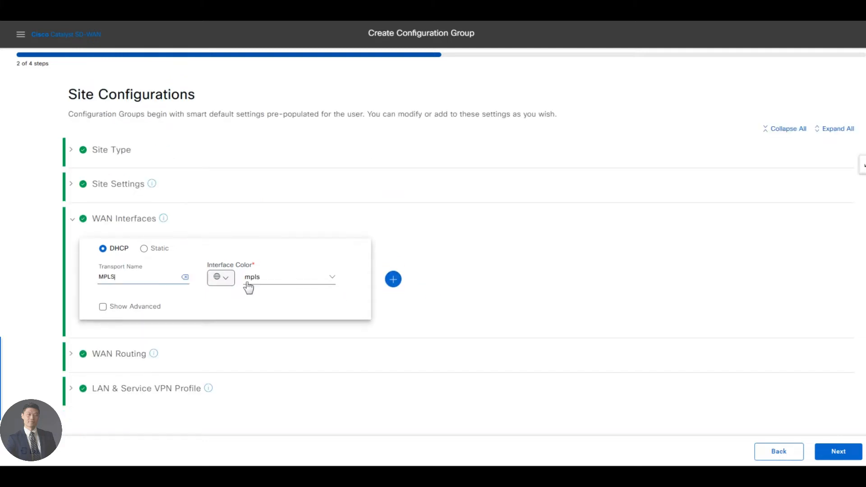
pyautogui.click(253, 280)
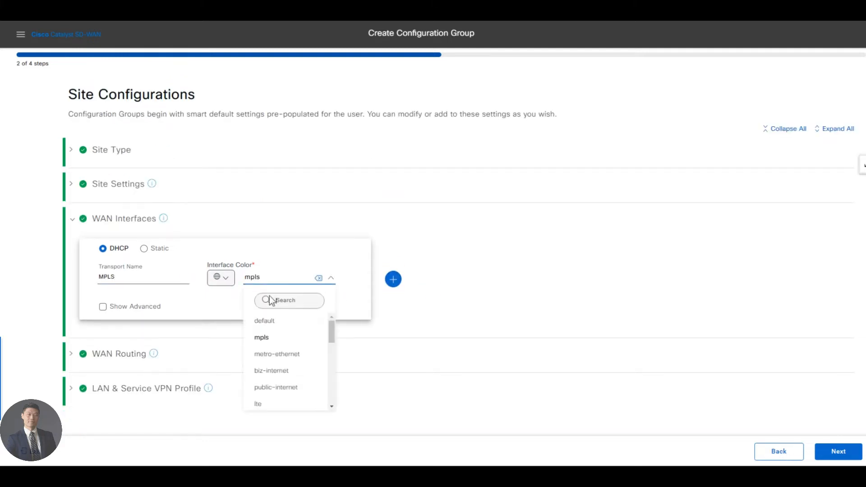
pyautogui.click(167, 270)
pyautogui.doubleClick(164, 279)
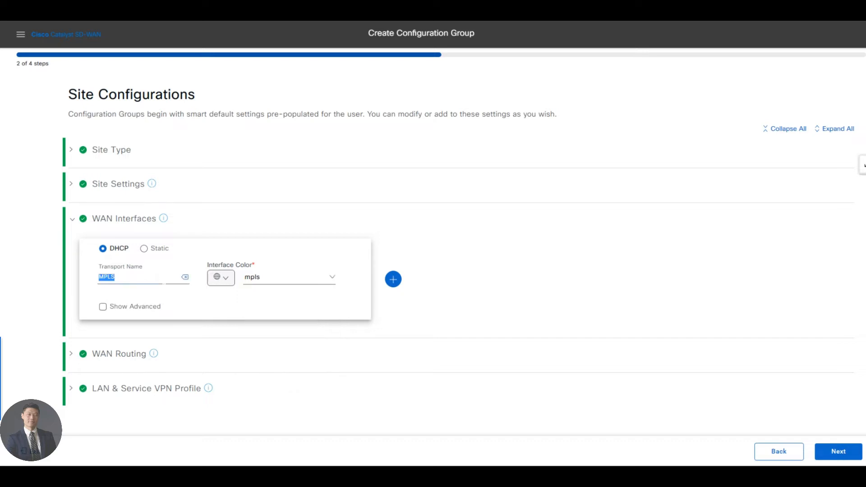
pyautogui.press('Home')
pyautogui.write('Regional')
pyautogui.press('BackSpace')
pyautogui.press('BackSpace')
pyautogui.write('egional')
# Step: Make Regional_MPLS static, show its advanced settings, and set the interface name to the global value GigabitEthernet2
pyautogui.click(103, 307)
pyautogui.click(145, 249)
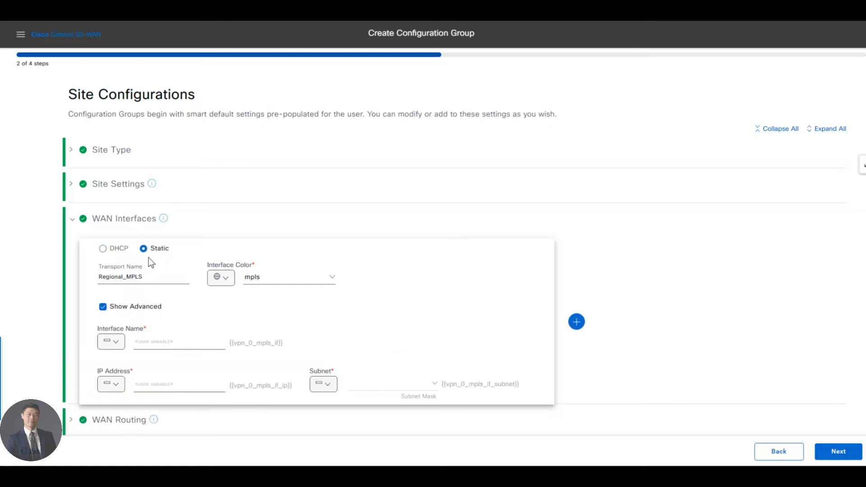
pyautogui.click(113, 342)
pyautogui.click(137, 371)
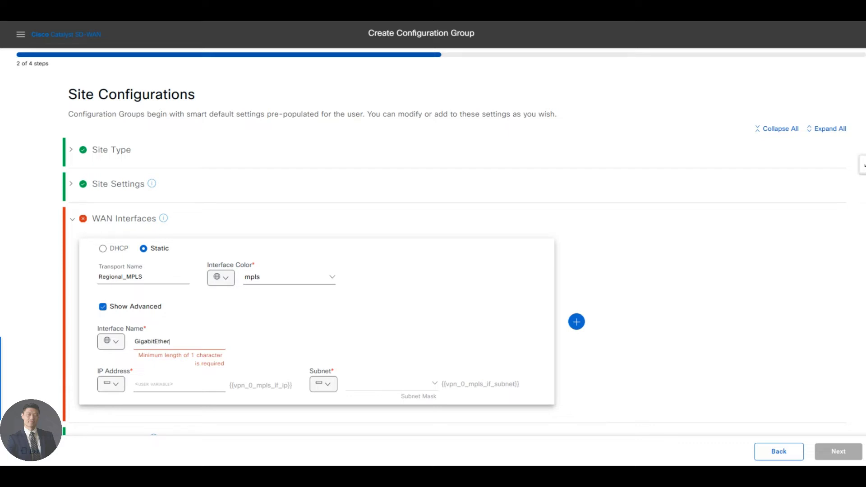
pyautogui.hotkey('ctrl', 'a')
pyautogui.click(334, 309)
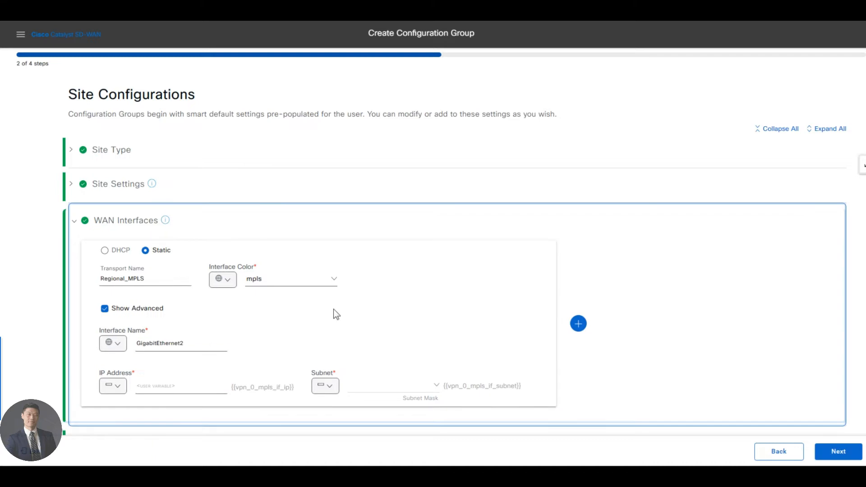
# Step: Copy Regional_MPLS_IP from the Site300-cE1.csv sheet in Excel and use it as the device-specific key for Regional_MPLS's IP address
pyautogui.hotkey('alt', 'Tab')
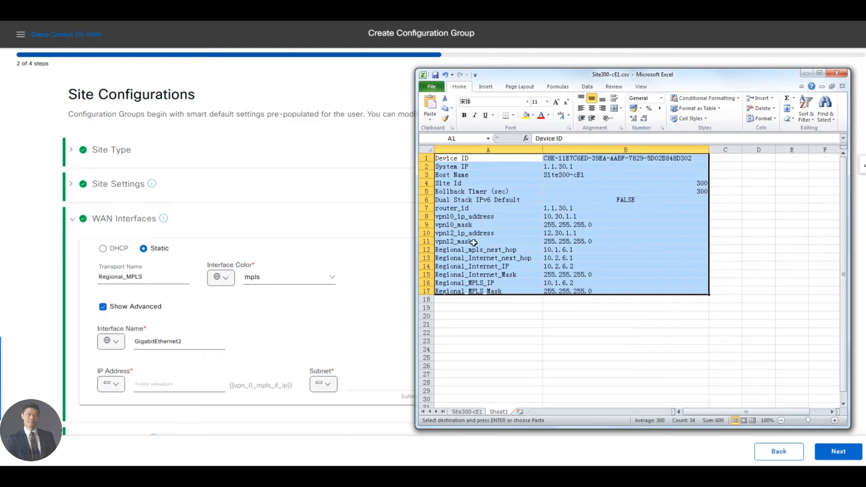
pyautogui.click(478, 285)
pyautogui.hotkey('ctrl', 'c')
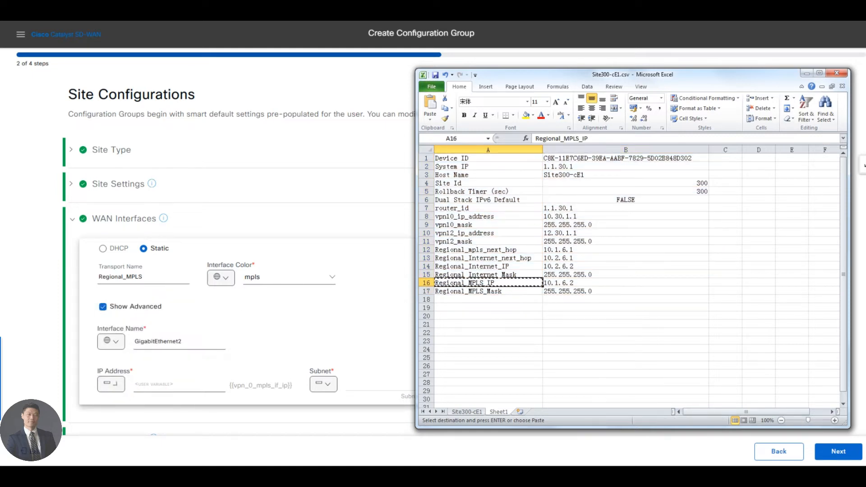
pyautogui.click(112, 384)
pyautogui.click(151, 338)
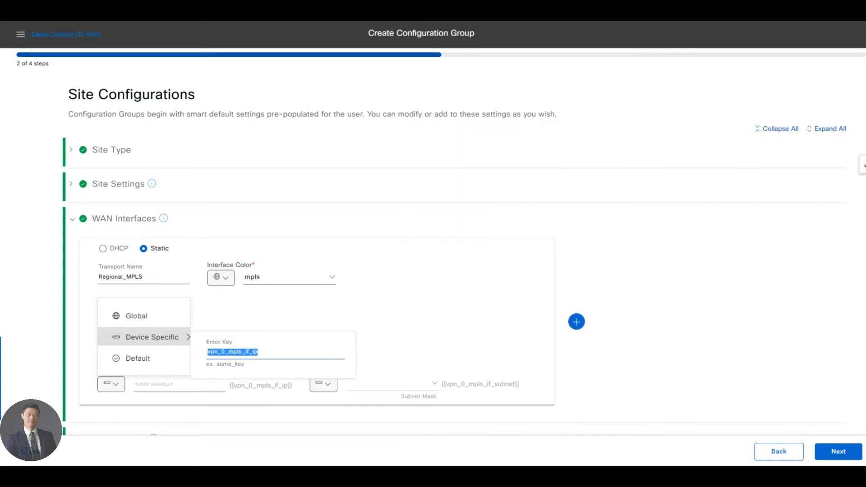
pyautogui.hotkey('ctrl', 'v')
# Step: Copy Regional_MPLS_Mask from the Excel sheet and use it as the device-specific key for Regional_MPLS's subnet
pyautogui.click(327, 384)
pyautogui.moveTo(379, 341)
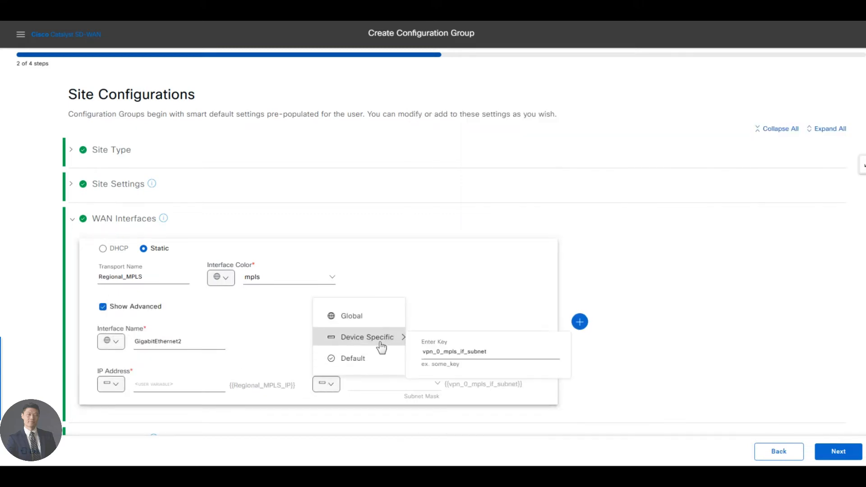
pyautogui.hotkey('alt', 'Tab')
pyautogui.click(487, 292)
pyautogui.hotkey('ctrl', 'c')
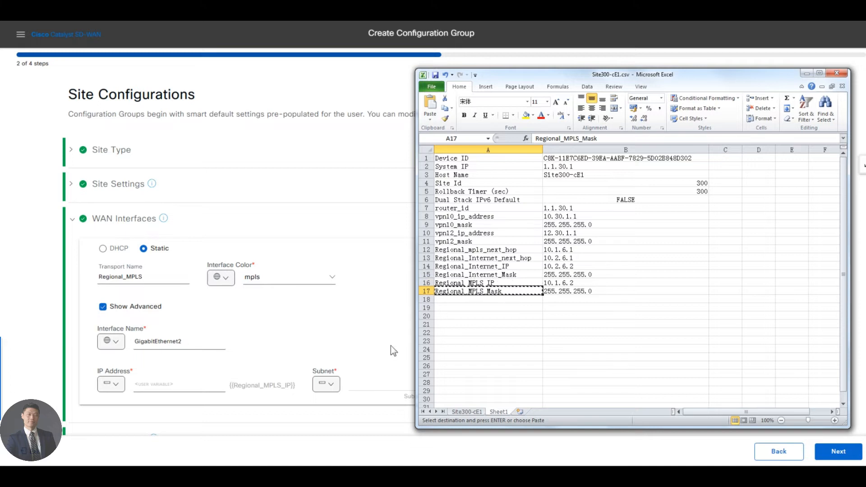
pyautogui.click(331, 386)
pyautogui.click(375, 339)
pyautogui.click(331, 387)
pyautogui.moveTo(370, 341)
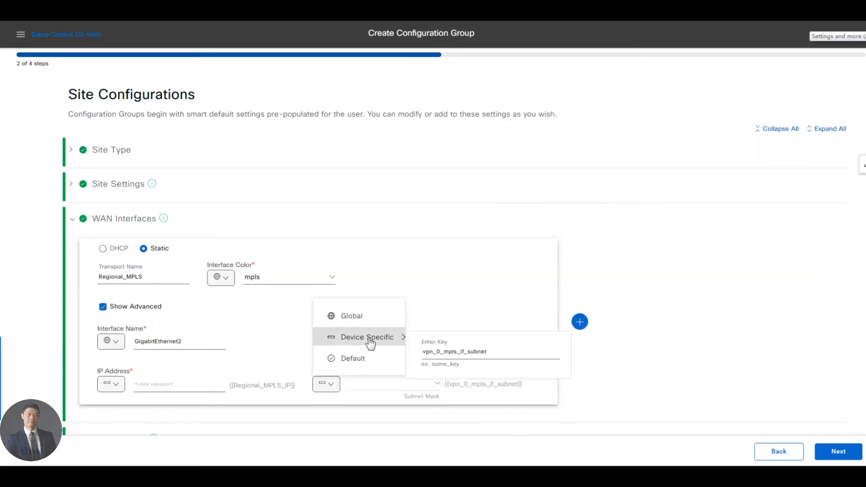
pyautogui.doubleClick(478, 351)
pyautogui.hotkey('ctrl', 'v')
pyautogui.click(614, 371)
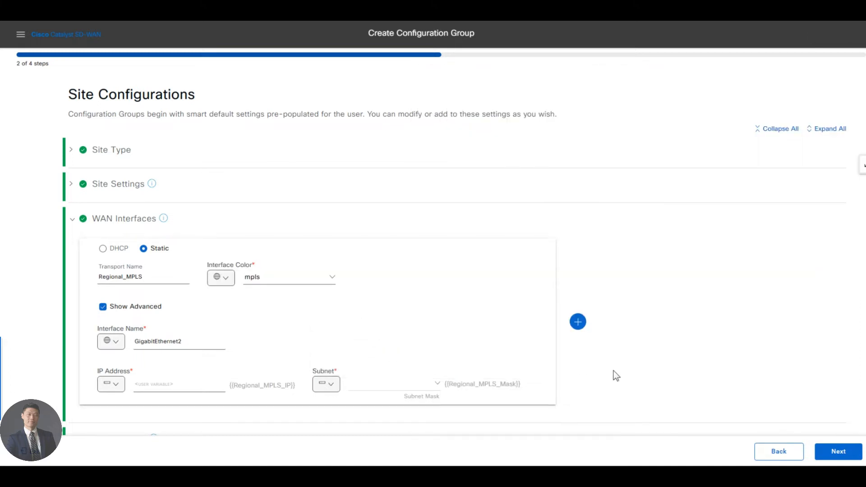
# Step: Add a second WAN interface with static addressing and the color public-internet
pyautogui.click(578, 322)
pyautogui.scroll(-3, 516, 350)
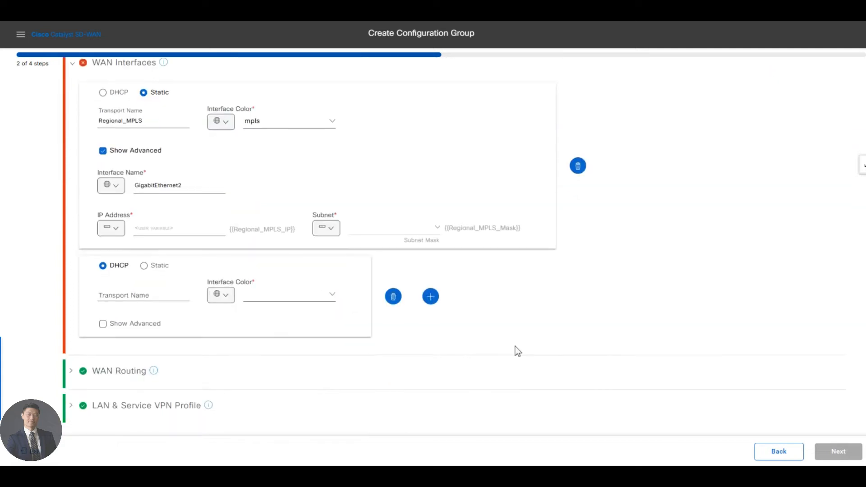
pyautogui.click(144, 266)
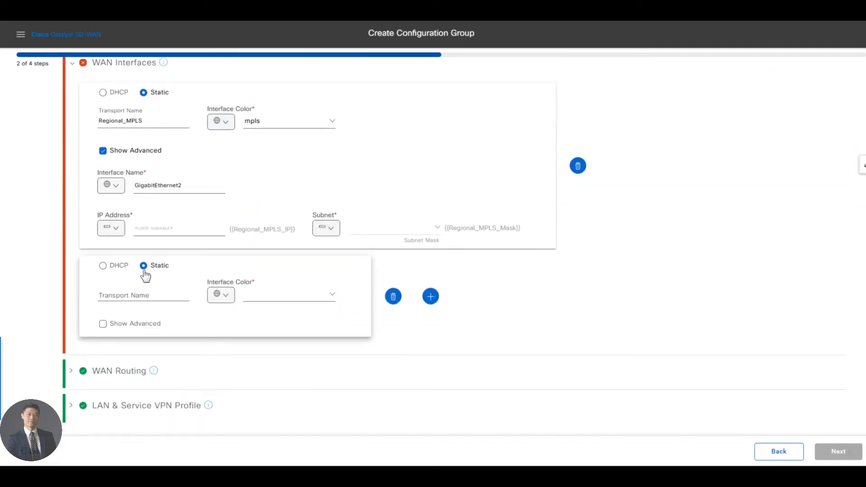
pyautogui.click(300, 295)
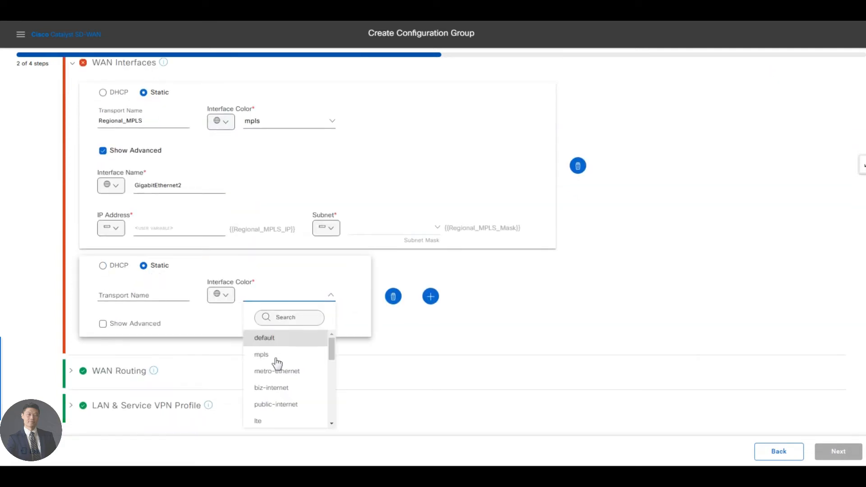
pyautogui.click(276, 405)
# Step: Rename the second WAN interface's transport to Regional_INET
pyautogui.doubleClick(130, 294)
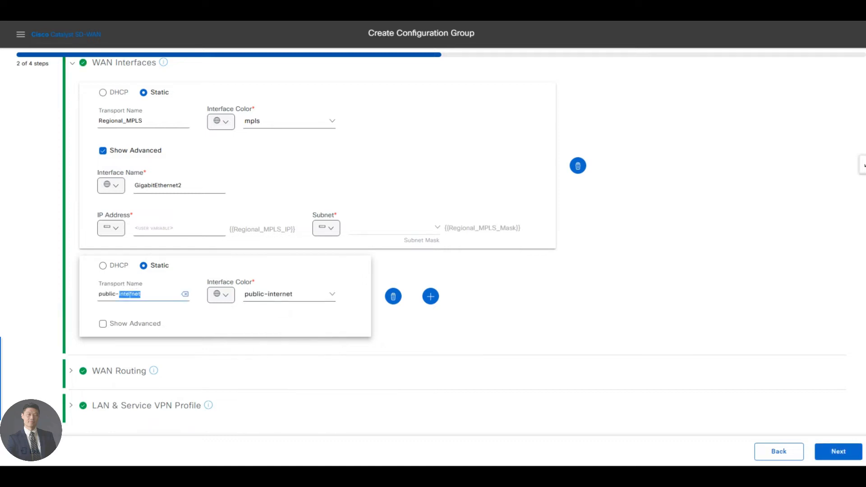
pyautogui.press('Left')
pyautogui.press('Left')
pyautogui.press('BackSpace')
pyautogui.press('BackSpace')
pyautogui.press('BackSpace')
pyautogui.press('BackSpace')
pyautogui.hotkey('ctrl', 'a')
pyautogui.press('BackSpace')
# Step: Show Regional_INET's advanced settings and set its interface name to the global value GigabitEthernet1
pyautogui.click(103, 323)
pyautogui.scroll(-2, 257, 304)
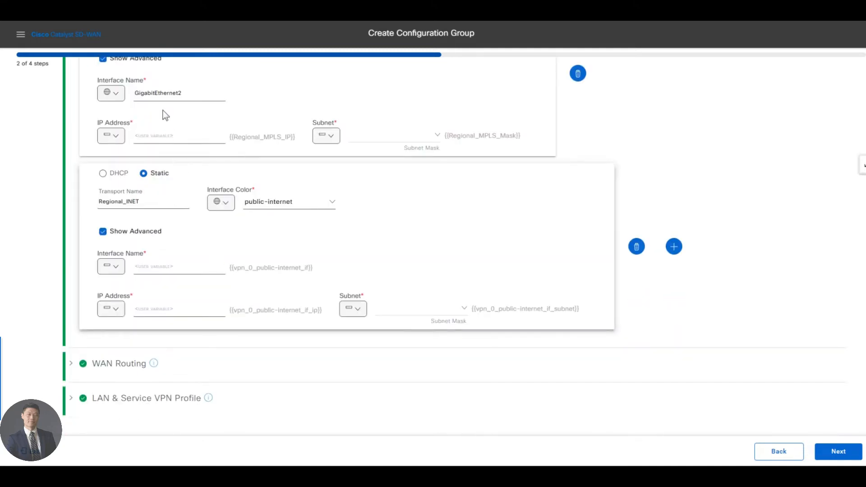
pyautogui.moveTo(182, 93); pyautogui.dragTo(67, 93)
pyautogui.click(111, 266)
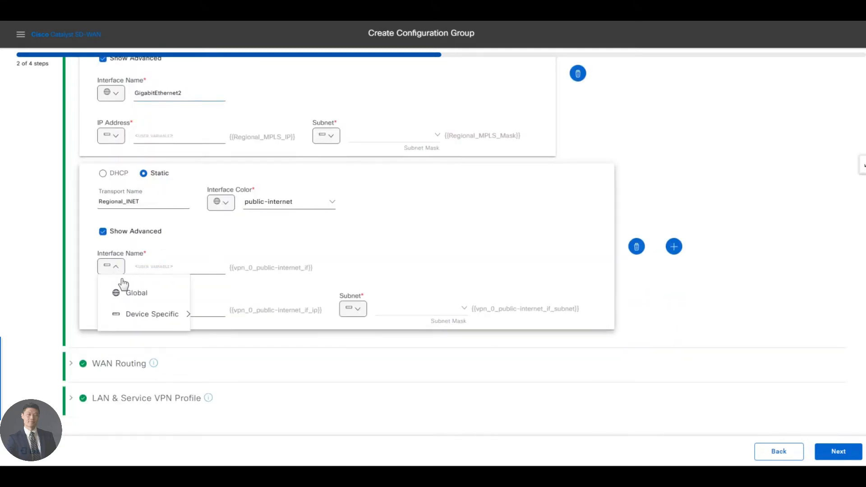
pyautogui.click(129, 292)
pyautogui.hotkey('ctrl', 'v')
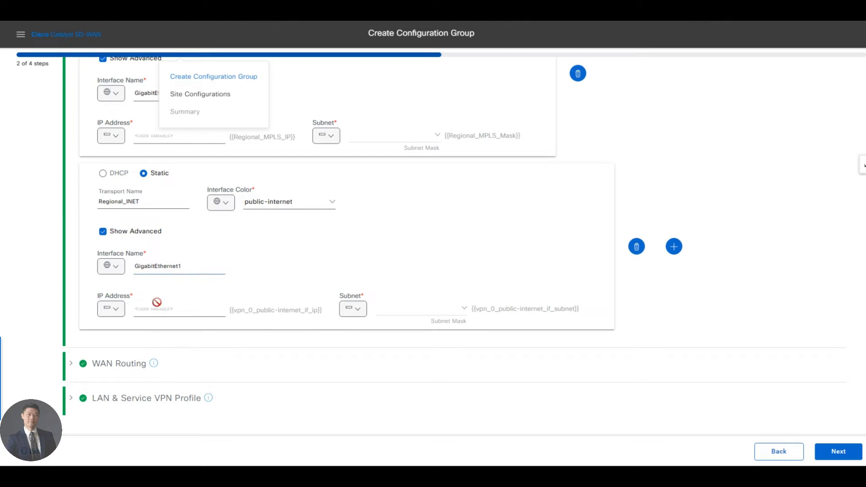
# Step: Copy Regional_Internet_IP from the Excel sheet and use it as the device-specific key for Regional_INET's IP address
pyautogui.click(111, 308)
pyautogui.hotkey('alt', 'Tab')
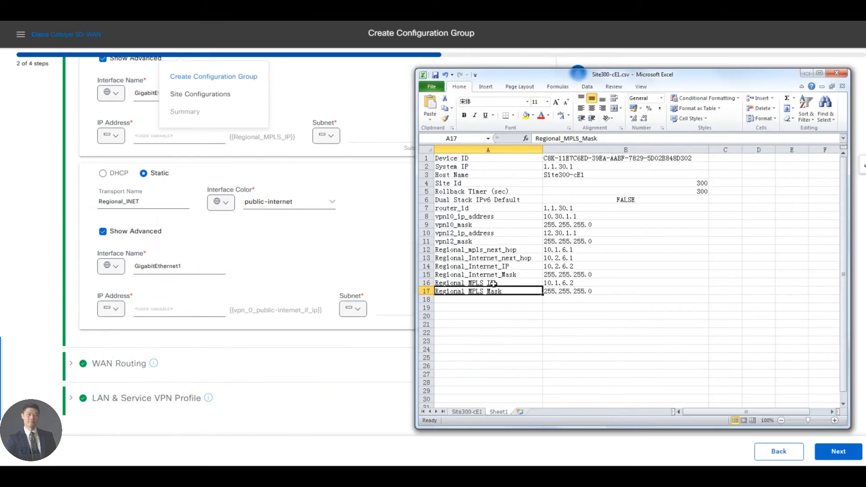
pyautogui.click(492, 268)
pyautogui.hotkey('ctrl', 'c')
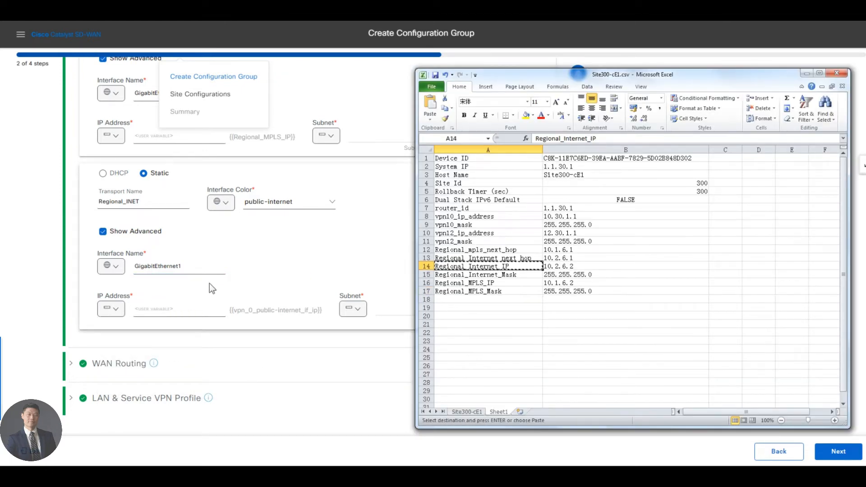
pyautogui.click(111, 309)
pyautogui.moveTo(152, 360)
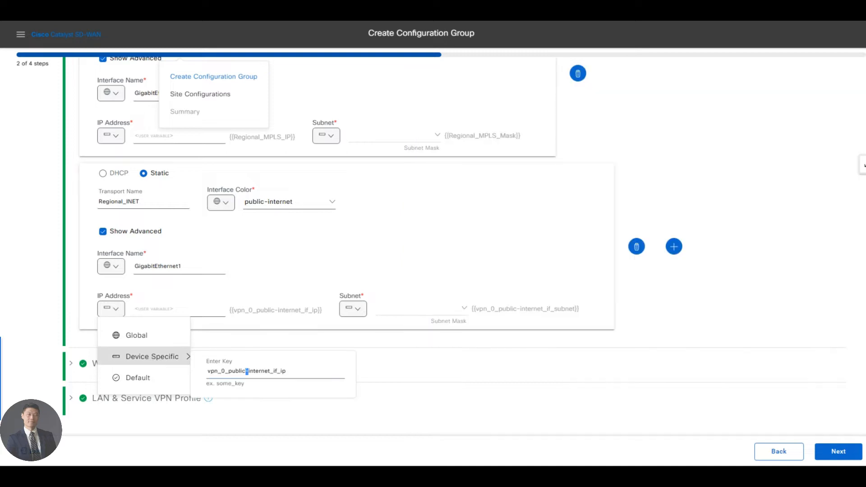
pyautogui.hotkey('ctrl', 'a')
pyautogui.hotkey('ctrl', 'v')
# Step: Copy Regional_Internet_Mask from the Excel sheet and use it as the device-specific key for Regional_INET's subnet
pyautogui.hotkey('alt', 'Tab')
pyautogui.click(496, 275)
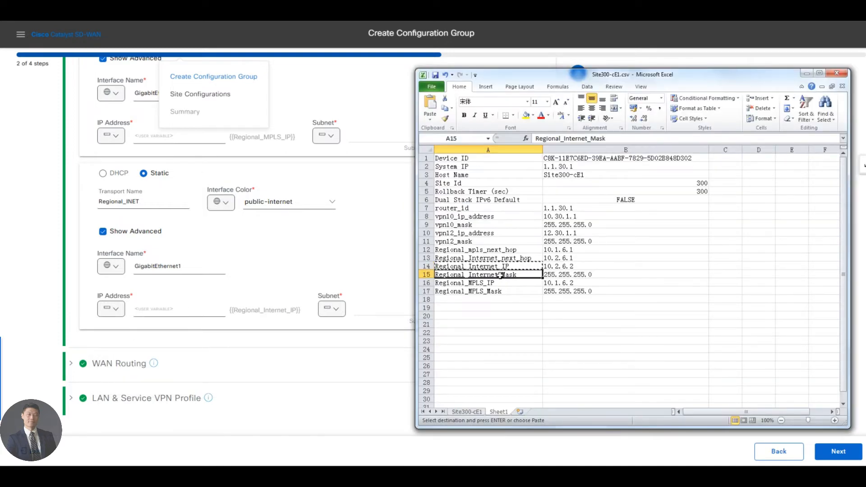
pyautogui.hotkey('ctrl', 'c')
pyautogui.click(336, 310)
pyautogui.click(338, 314)
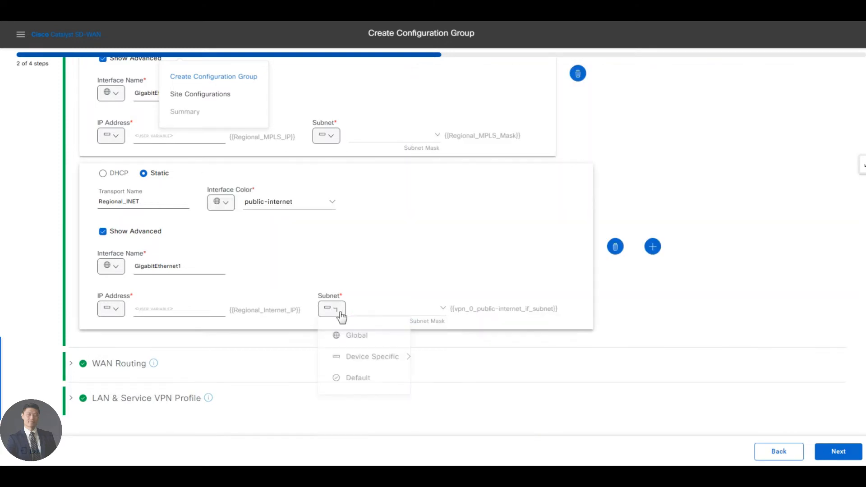
pyautogui.moveTo(365, 357)
pyautogui.hotkey('ctrl', 'a')
pyautogui.hotkey('ctrl', 'v')
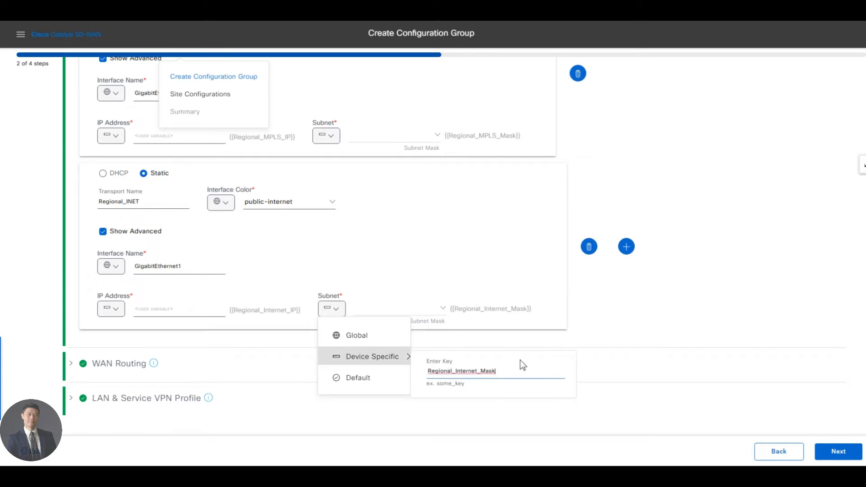
pyautogui.click(597, 319)
# Step: Expand WAN Routing and open the IPv4 route gateways of the static route's next hop
pyautogui.click(116, 363)
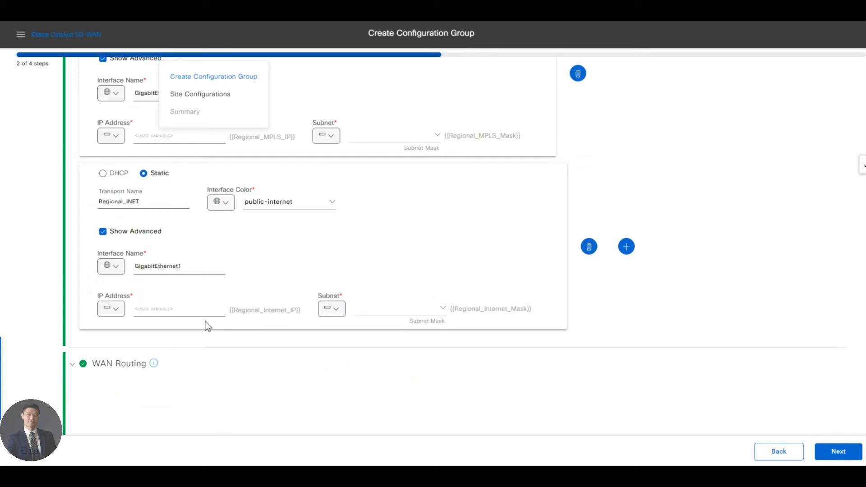
pyautogui.scroll(-2, 207, 329)
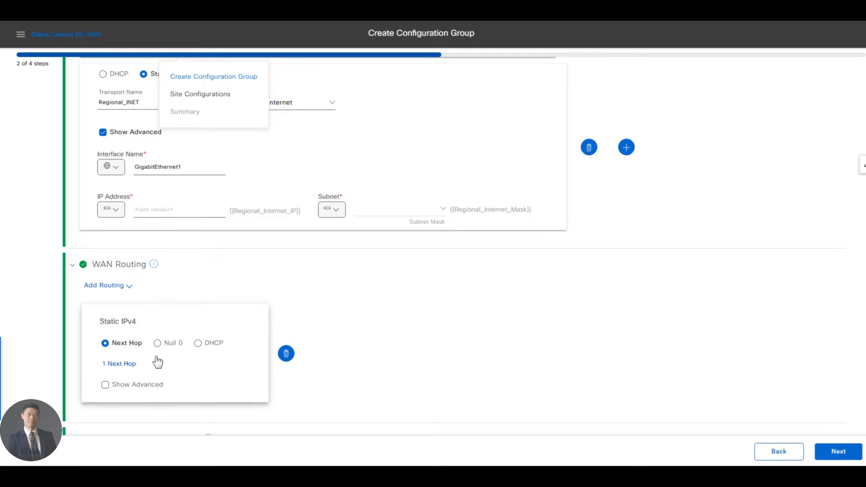
pyautogui.click(157, 357)
pyautogui.click(292, 242)
# Step: Copy Regional_mpls_next_hop from the Excel sheet and use it as the device-specific key for the first IPv4 route gateway's IP address
pyautogui.hotkey('alt', 'Tab')
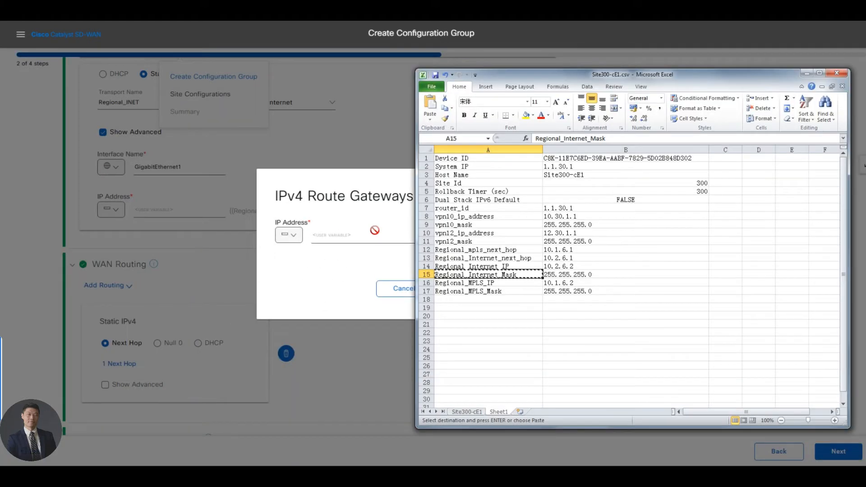
pyautogui.click(497, 255)
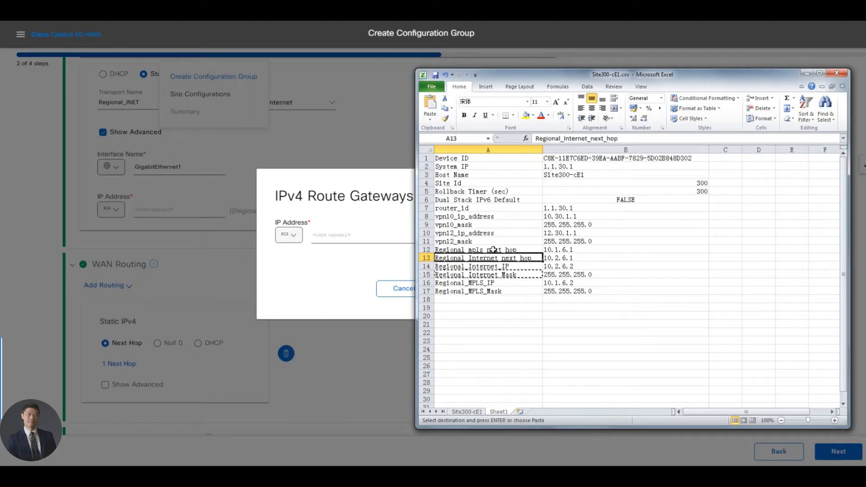
pyautogui.click(493, 249)
pyautogui.hotkey('ctrl', 'c')
pyautogui.click(290, 240)
pyautogui.moveTo(332, 287)
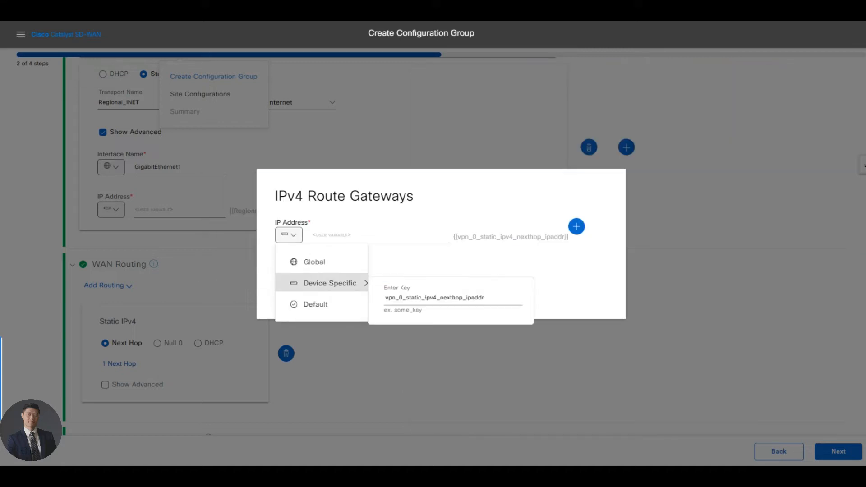
pyautogui.doubleClick(433, 298)
pyautogui.hotkey('ctrl', 'v')
pyautogui.click(584, 266)
# Step: Add a second IPv4 route gateway with Regional_Internet_next_hop, copied from the Excel sheet, as its device-specific IP address key, and save the gateways
pyautogui.click(548, 229)
pyautogui.hotkey('alt', 'Tab')
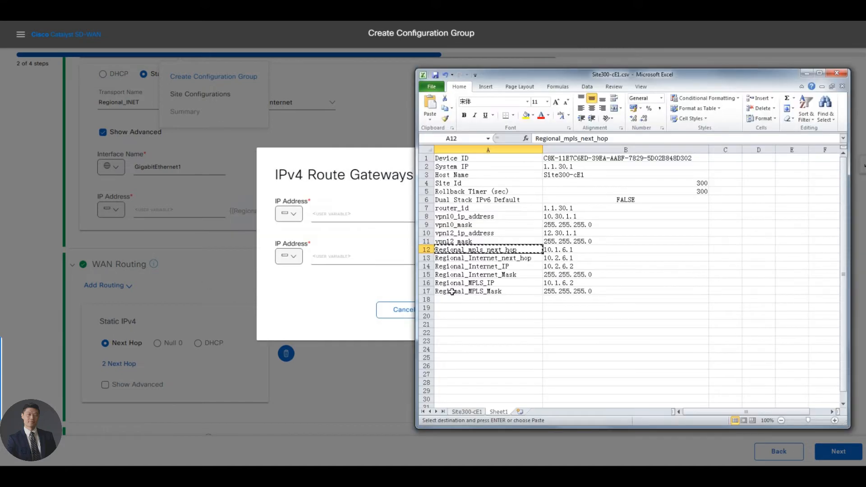
pyautogui.click(484, 258)
pyautogui.hotkey('ctrl', 'c')
pyautogui.hotkey('alt', 'Tab')
pyautogui.click(300, 260)
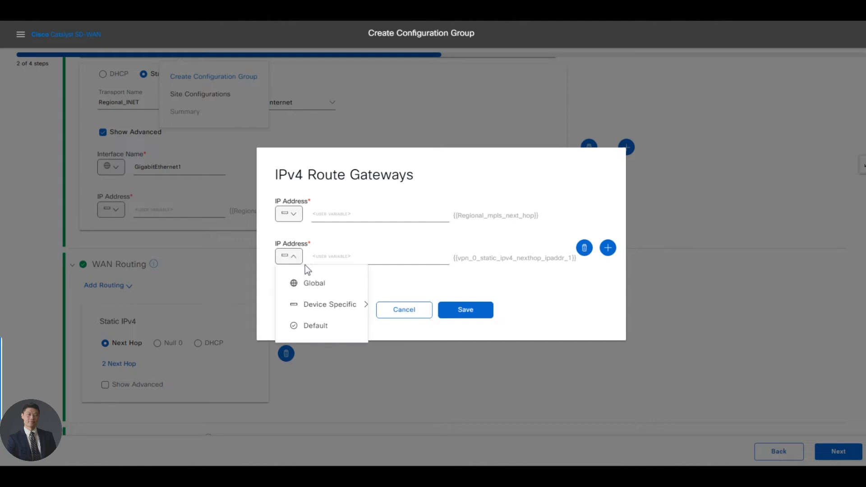
pyautogui.click(305, 264)
pyautogui.click(295, 257)
pyautogui.moveTo(309, 303)
pyautogui.doubleClick(453, 319)
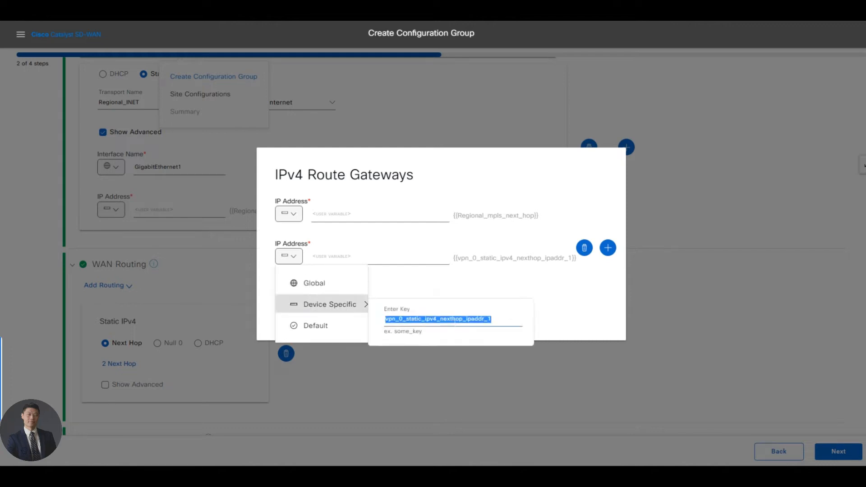
pyautogui.hotkey('ctrl', 'v')
pyautogui.click(544, 287)
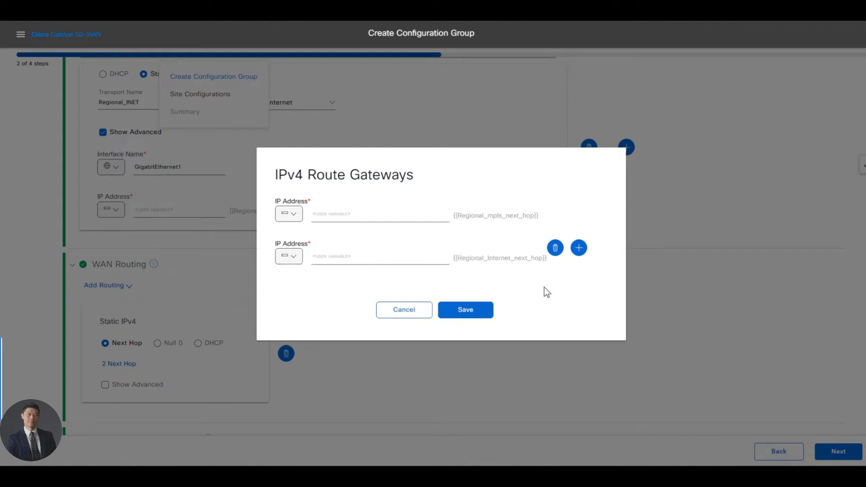
pyautogui.click(467, 313)
# Step: Show the static IPv4 route's advanced settings and set its network address to the global value 0.0.0.0
pyautogui.click(147, 386)
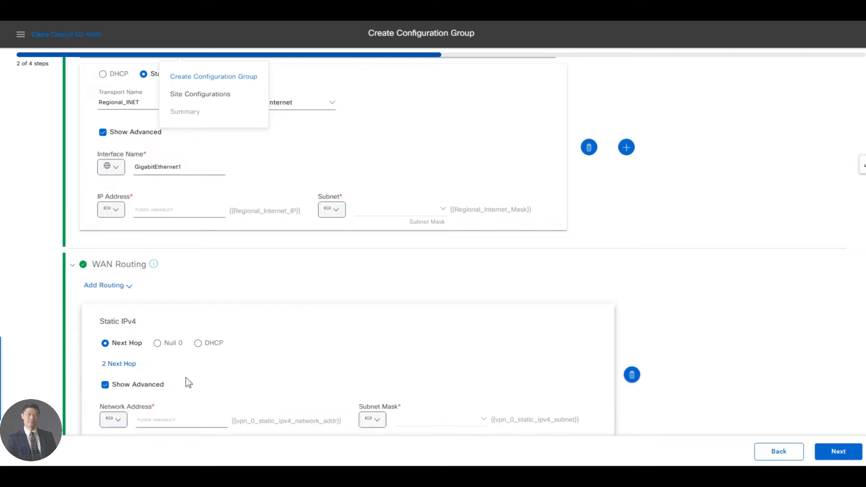
pyautogui.scroll(-2, 188, 382)
pyautogui.click(113, 336)
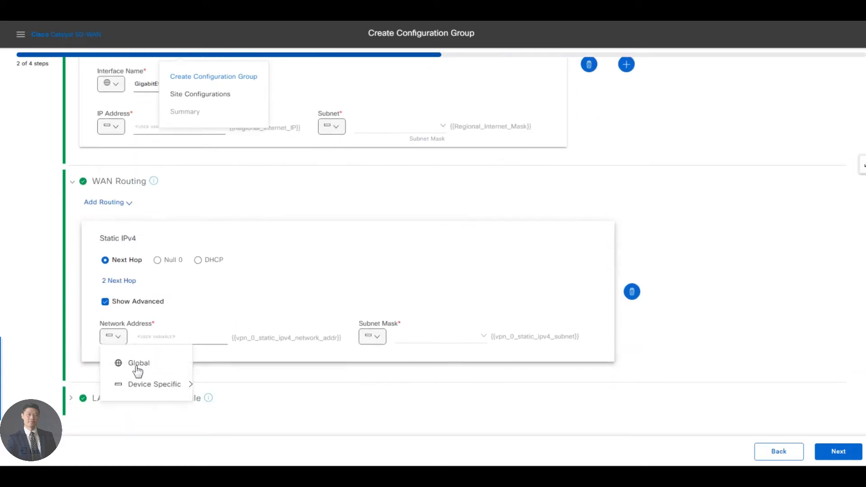
pyautogui.click(138, 365)
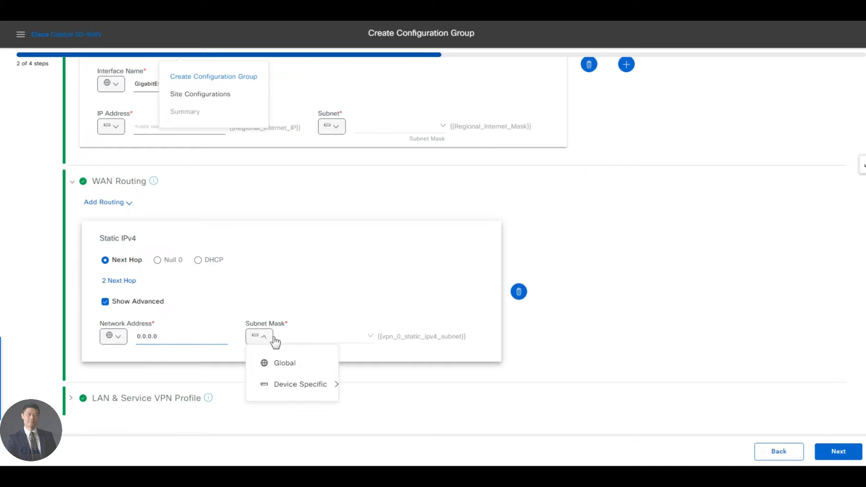
# Step: Set the static IPv4 route's subnet mask to the global value 0.0.0.0
pyautogui.moveTo(262, 343)
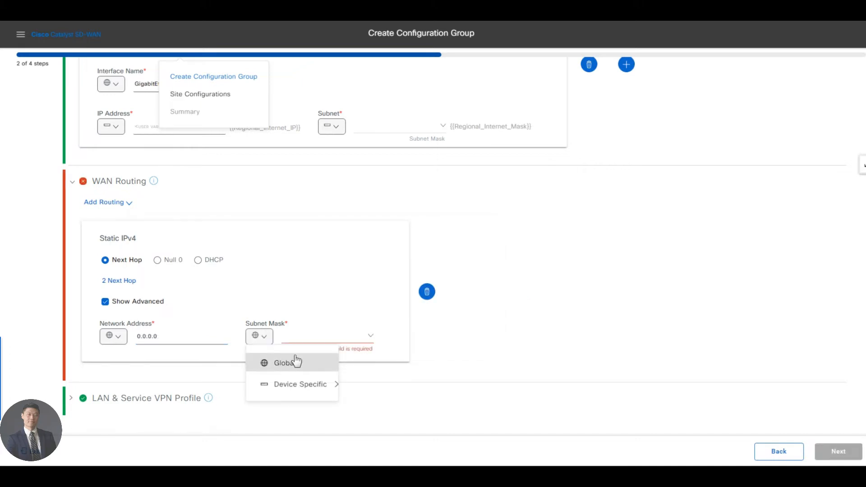
pyautogui.click(288, 366)
pyautogui.click(313, 337)
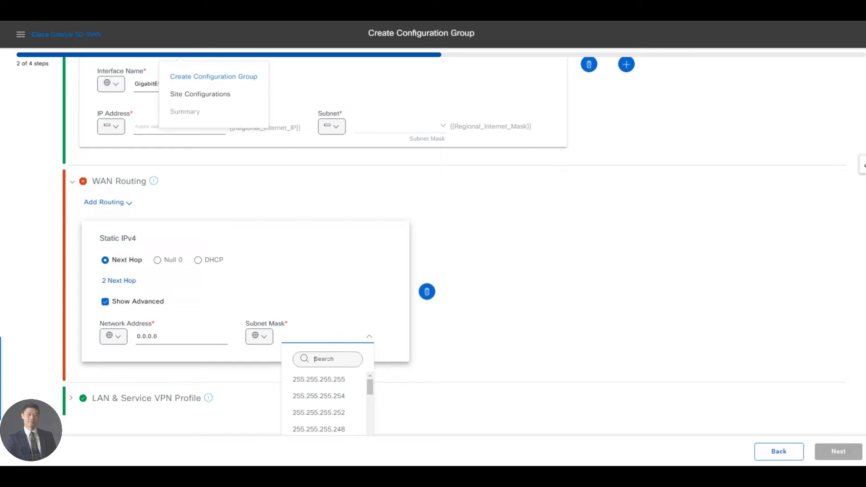
pyautogui.write('0.0.0.0')
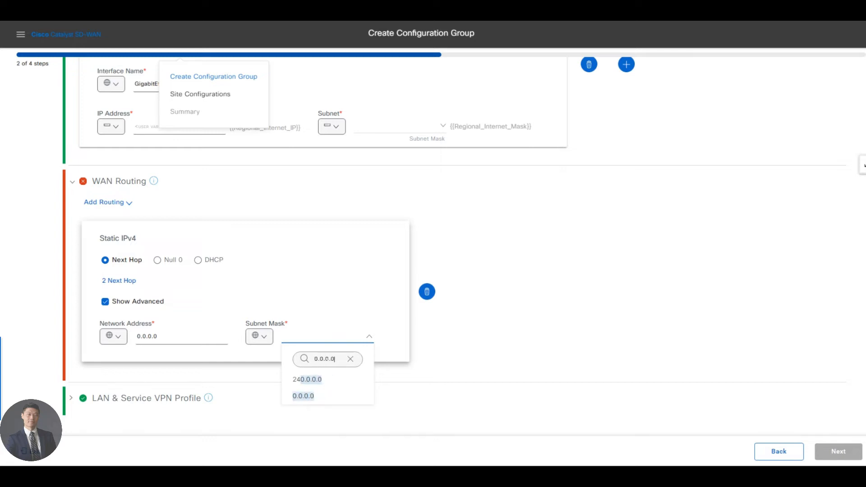
pyautogui.click(412, 324)
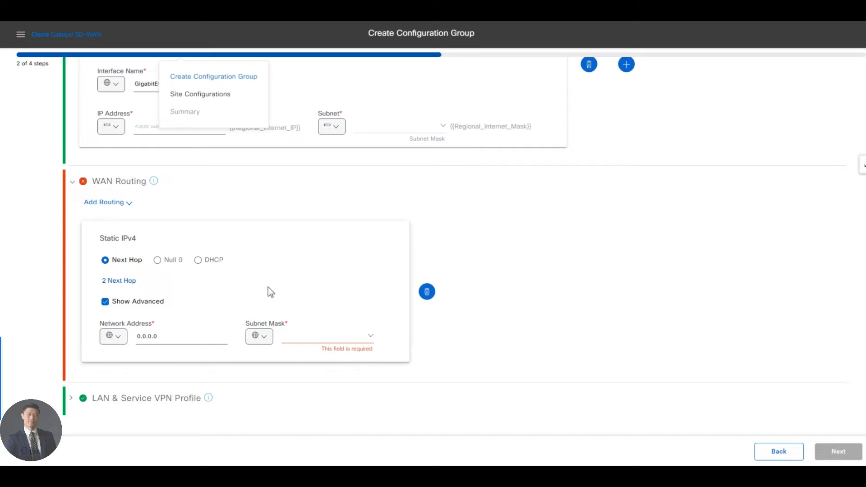
pyautogui.click(333, 341)
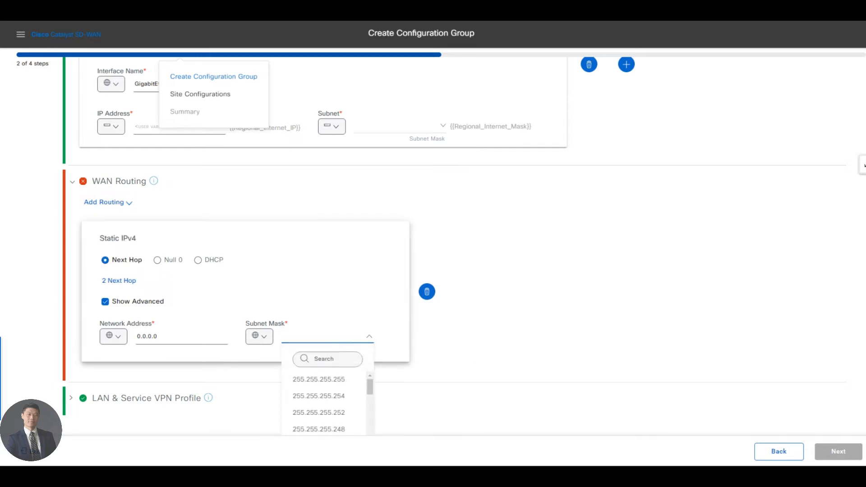
pyautogui.write('0.0.0')
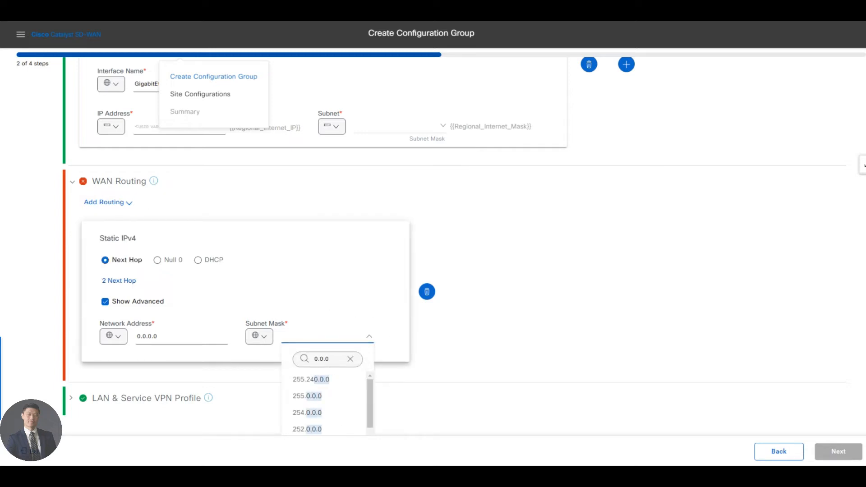
pyautogui.write('.0')
pyautogui.click(317, 380)
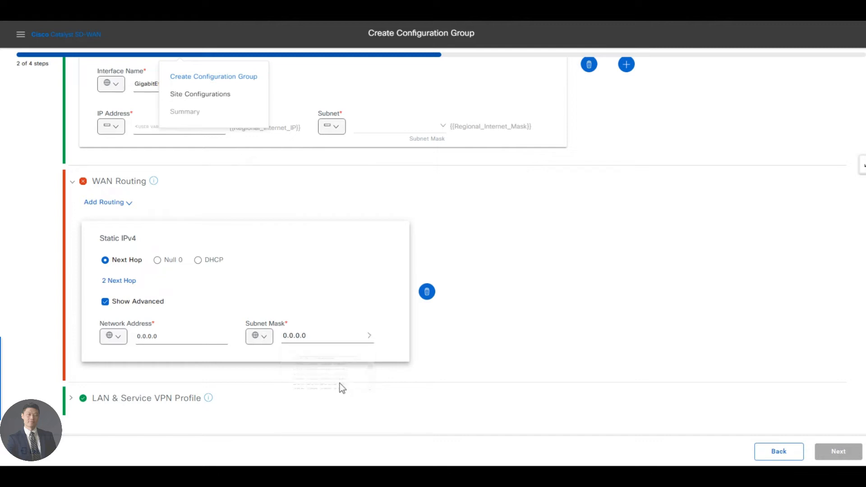
# Step: Collapse the WAN Routing and WAN Interfaces sections and expand LAN & Service VPN Profile
pyautogui.click(72, 181)
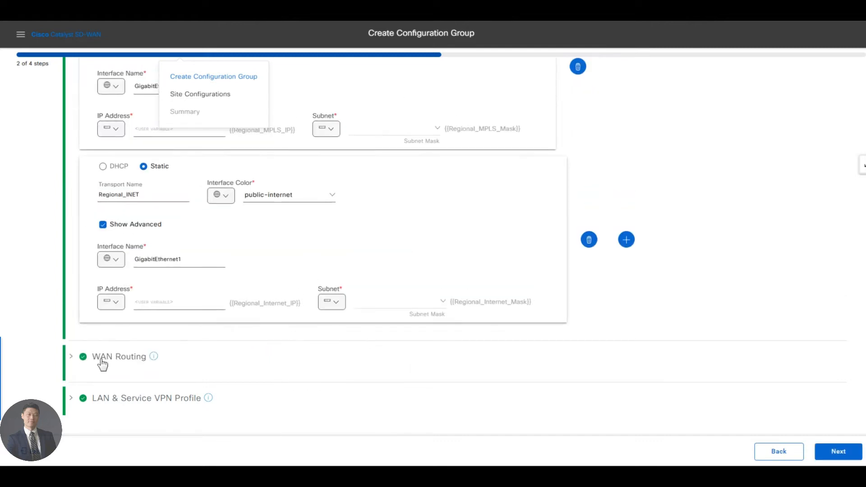
pyautogui.scroll(3, 80, 189)
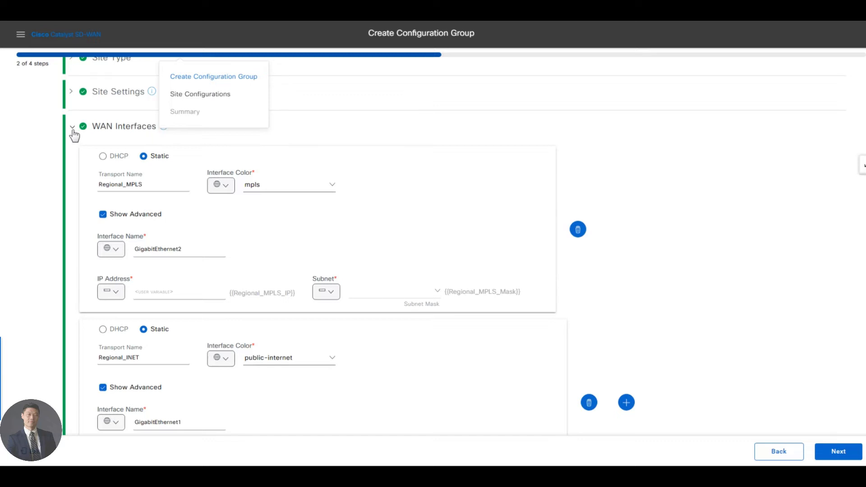
pyautogui.click(72, 129)
pyautogui.click(73, 289)
pyautogui.scroll(-5, 309, 323)
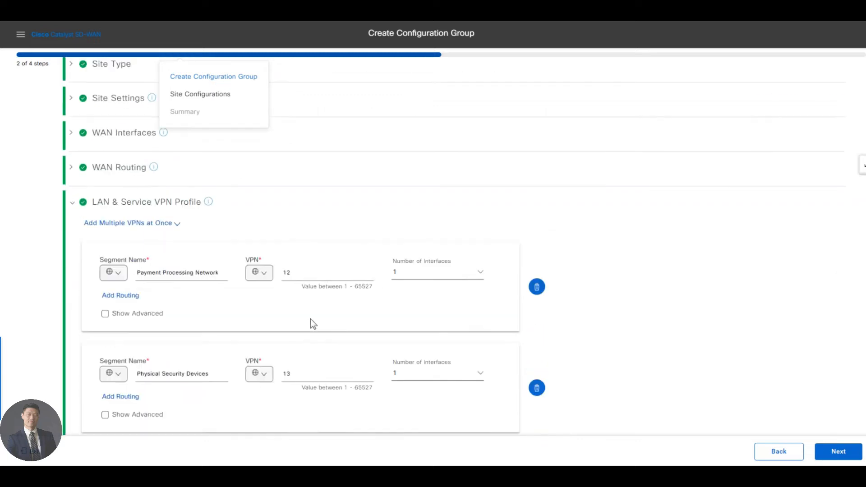
# Step: Delete every service VPN segment except Payment Processing Network, including Physical Security Devices and Local Internet for Guests
pyautogui.scroll(2, 283, 291)
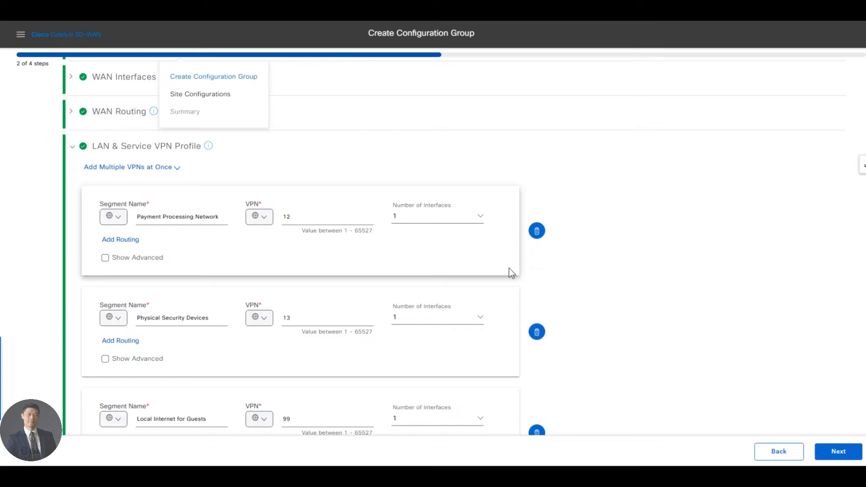
pyautogui.click(537, 332)
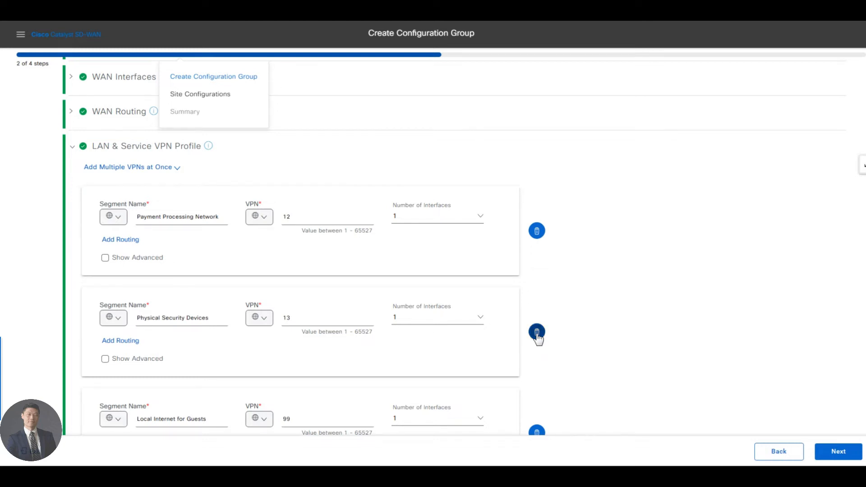
pyautogui.click(536, 352)
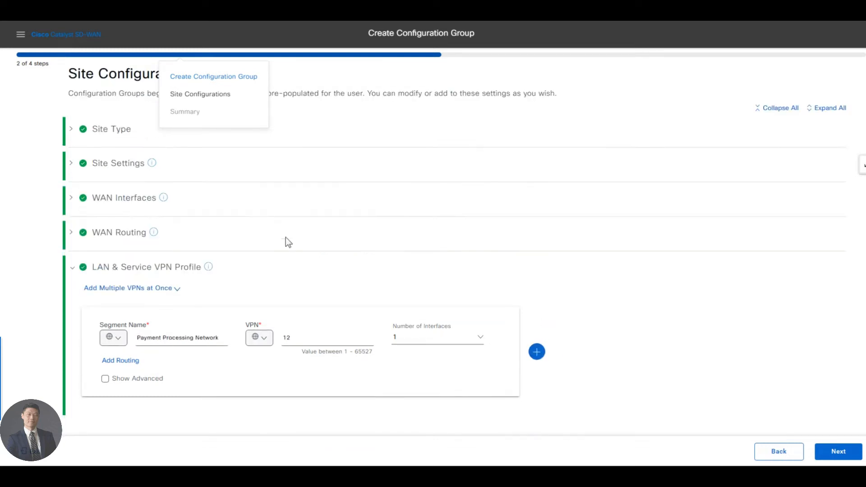
# Step: Rename the Payment Processing Network segment of VPN 12 as Guest
pyautogui.click(272, 339)
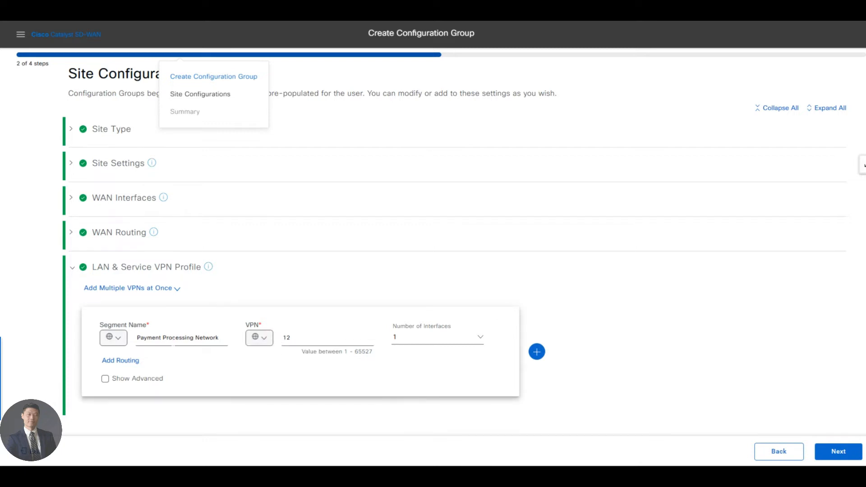
pyautogui.doubleClick(165, 338)
pyautogui.tripleClick(170, 338)
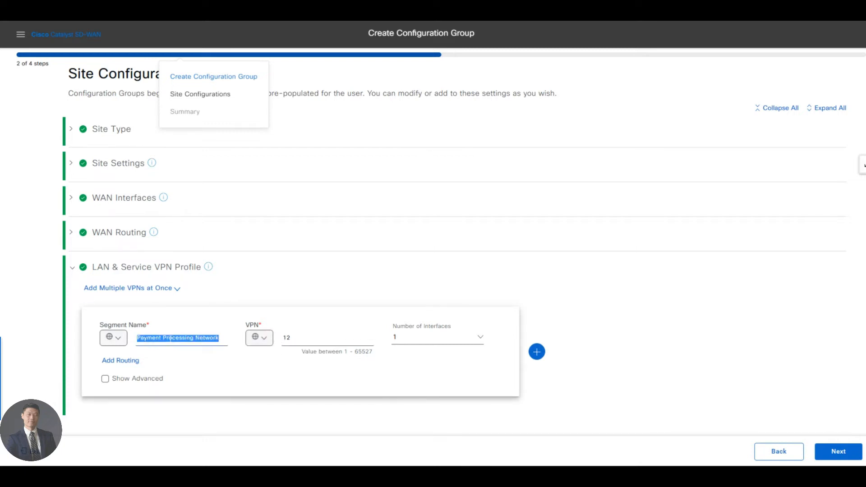
pyautogui.write('Guest')
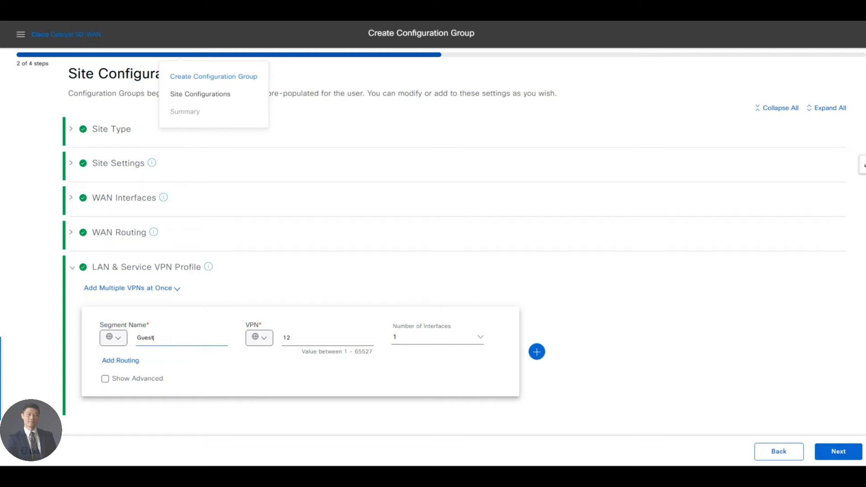
# Step: Show the Guest segment's advanced settings and set its interface name to GigabitEthernet4 and description to Guest as global values
pyautogui.click(105, 378)
pyautogui.scroll(-2, 226, 365)
pyautogui.click(114, 329)
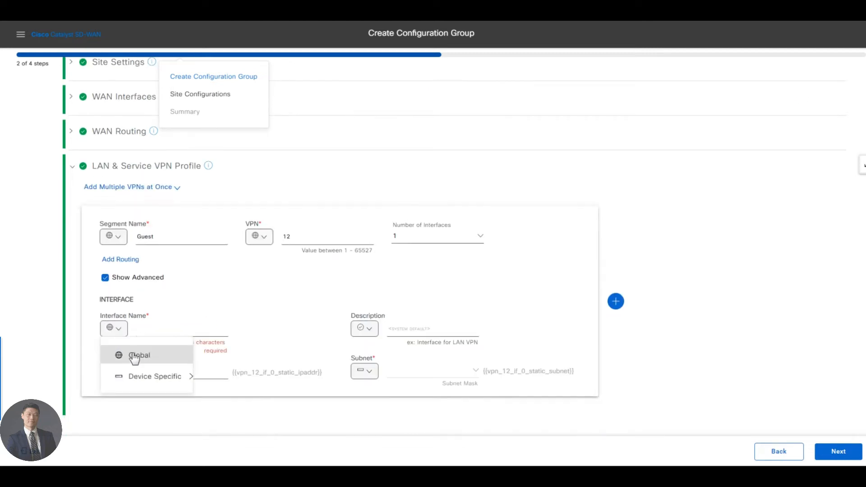
pyautogui.click(131, 355)
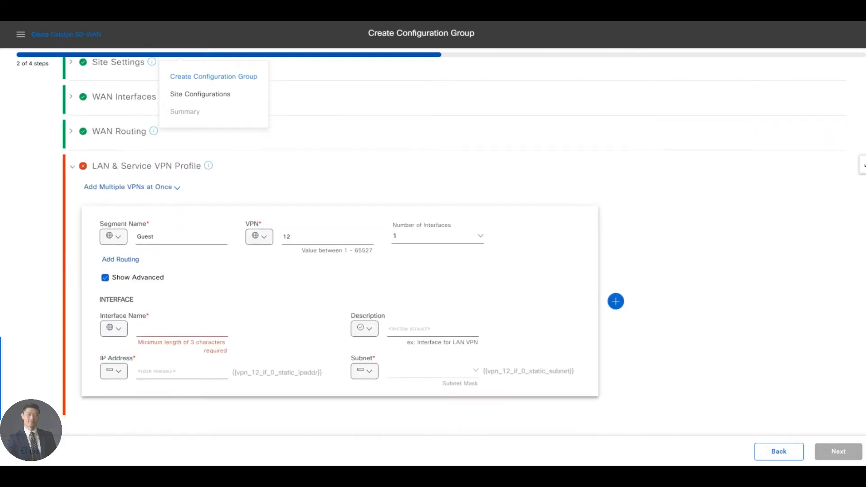
pyautogui.click(138, 329)
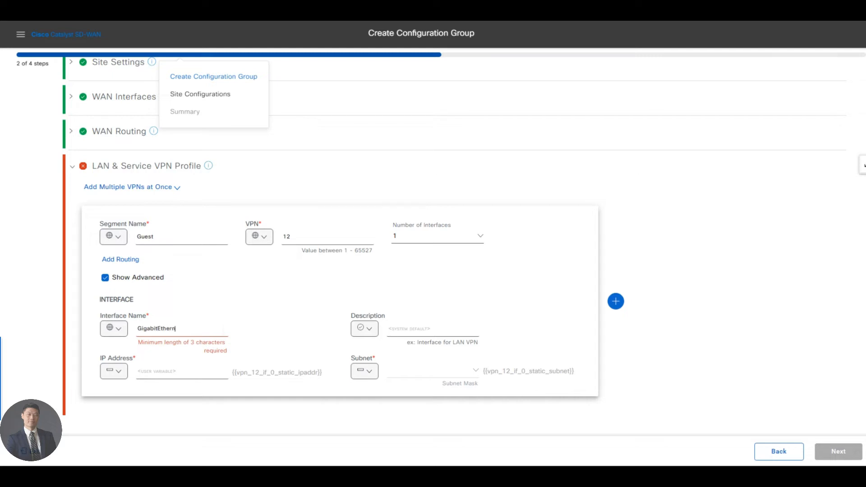
pyautogui.moveTo(138, 328); pyautogui.dragTo(229, 331)
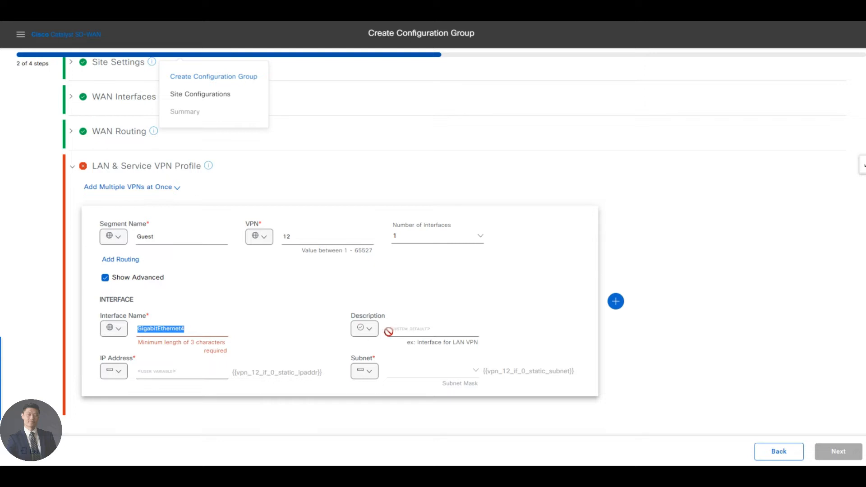
pyautogui.click(368, 328)
pyautogui.click(386, 354)
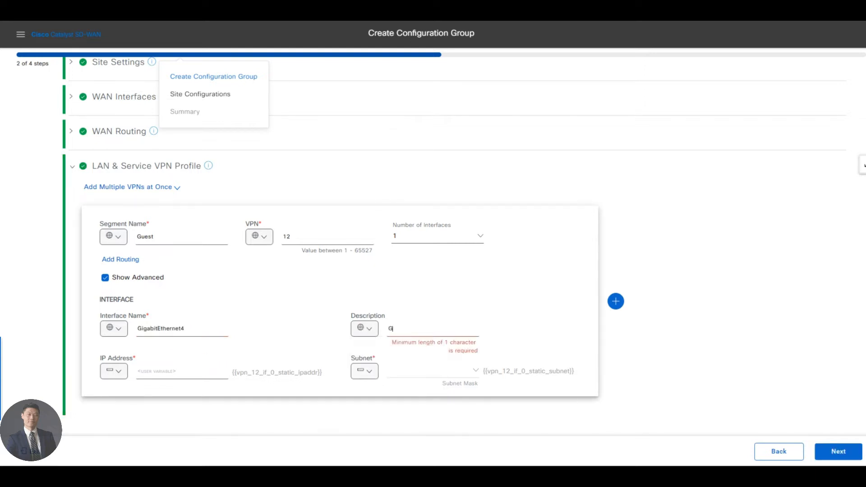
# Step: Copy the vpn12_ip_address name from the Excel sheet and set it as the device-specific key of the Guest segment's IP address
pyautogui.click(111, 377)
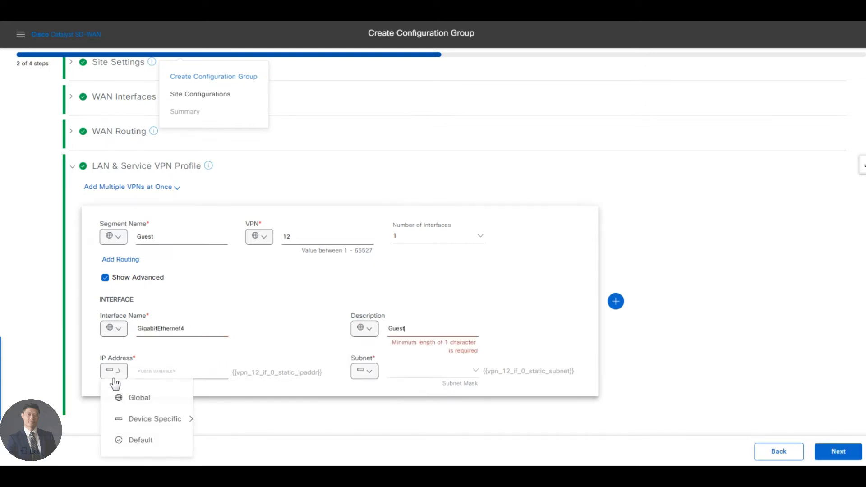
pyautogui.hotkey('alt', 'Tab')
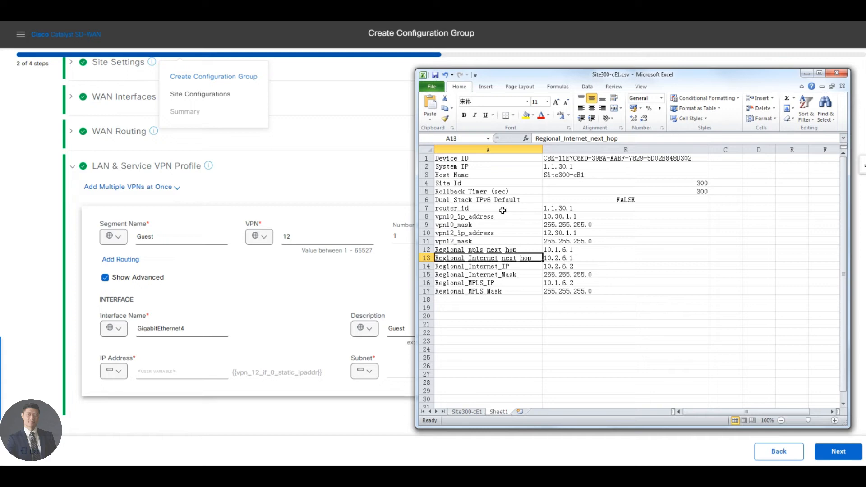
pyautogui.click(465, 233)
pyautogui.hotkey('ctrl', 'c')
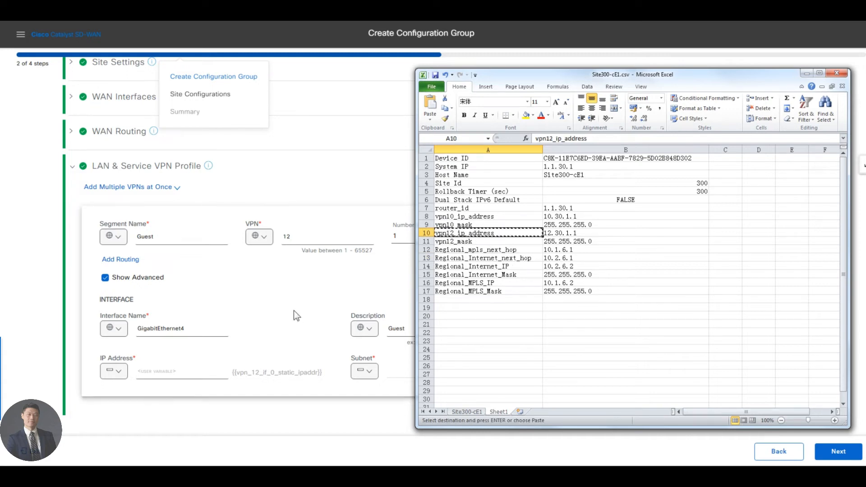
pyautogui.hotkey('alt', 'Tab')
pyautogui.click(120, 372)
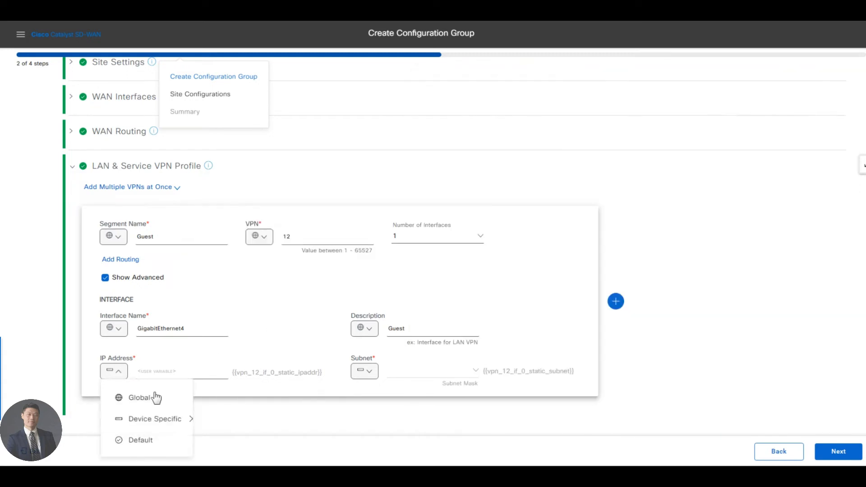
pyautogui.moveTo(163, 418)
pyautogui.doubleClick(251, 433)
pyautogui.hotkey('ctrl', 'v')
# Step: Copy the vpn12_mask name from the Excel sheet and set it as the device-specific key of the Guest segment's subnet
pyautogui.hotkey('alt', 'Tab')
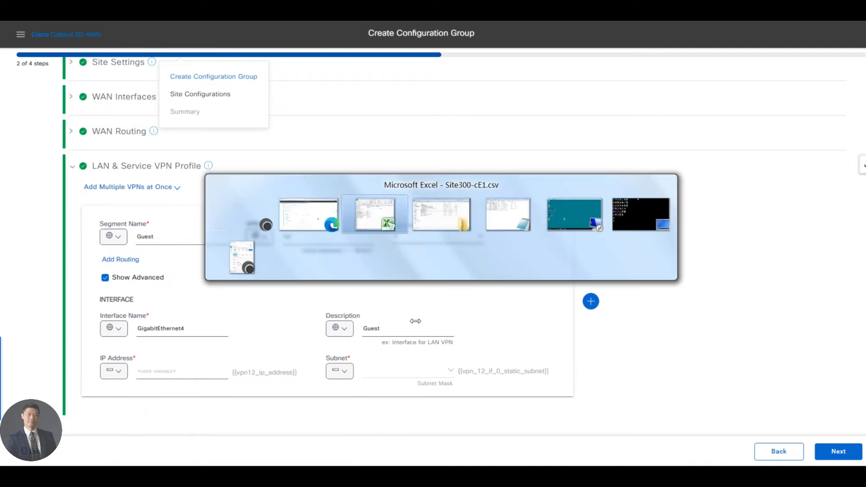
pyautogui.click(455, 242)
pyautogui.hotkey('ctrl', 'c')
pyautogui.hotkey('alt', 'Tab')
pyautogui.click(335, 371)
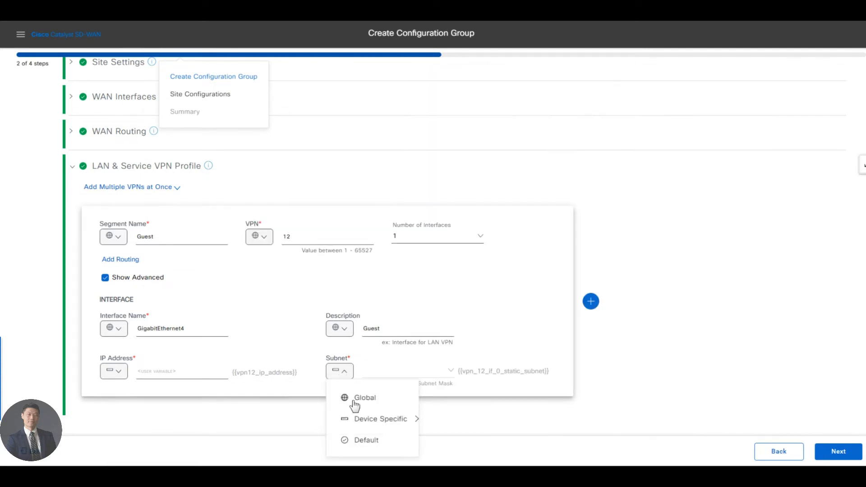
pyautogui.moveTo(381, 418)
pyautogui.doubleClick(480, 433)
pyautogui.hotkey('ctrl', 'v')
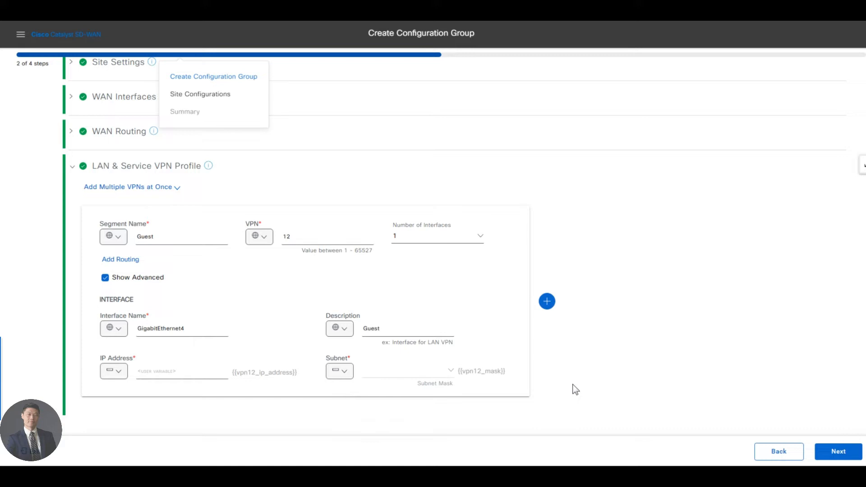
# Step: Add another service VPN segment named Corporate_Users and set its VPN number to 10
pyautogui.click(547, 301)
pyautogui.scroll(-2, 443, 364)
pyautogui.scroll(-1, 270, 359)
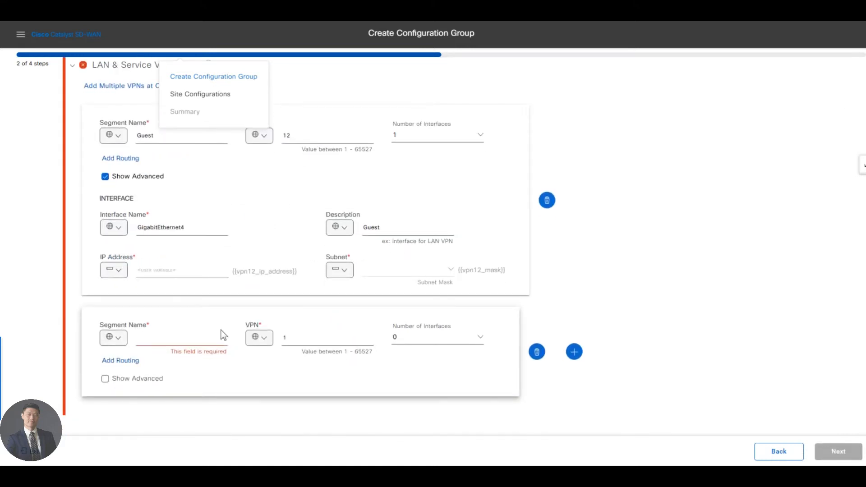
pyautogui.write('Corporate_Users')
pyautogui.click(288, 337)
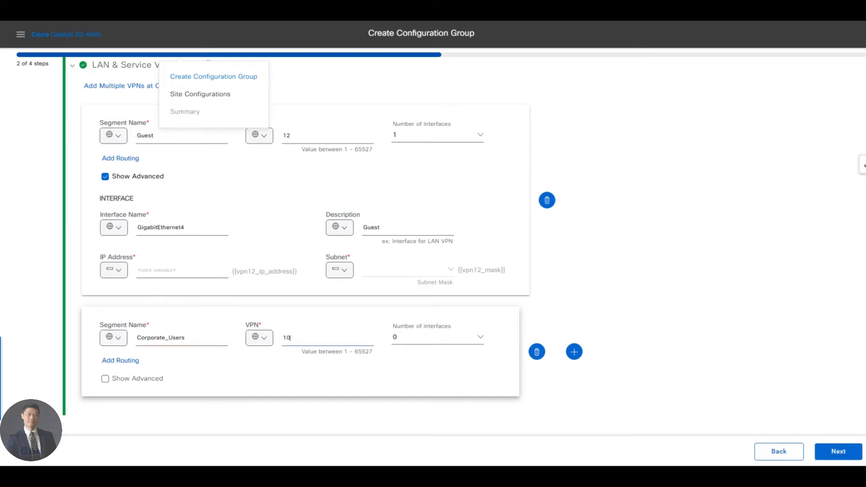
# Step: Give the Corporate_Users segment 1 interface and show its advanced settings
pyautogui.click(450, 342)
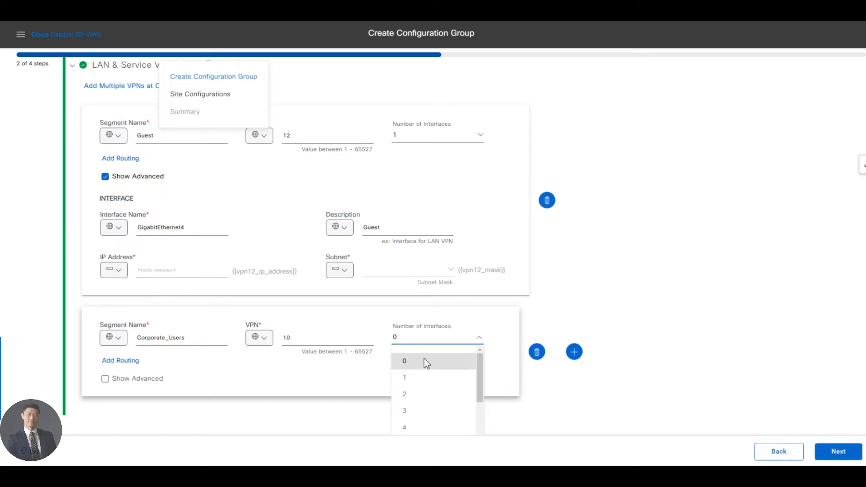
pyautogui.click(412, 379)
pyautogui.click(142, 375)
pyautogui.scroll(-2, 313, 356)
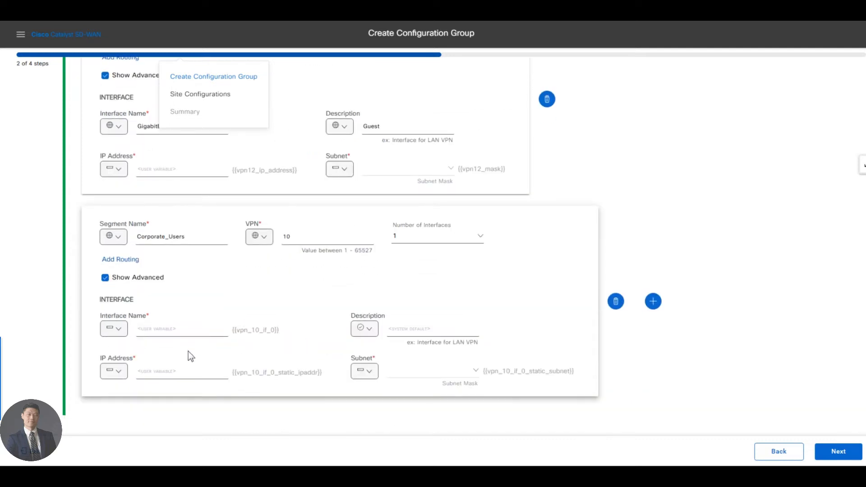
# Step: Set the Corporate_Users interface name to GigabitEthernet3 as a global value
pyautogui.click(115, 329)
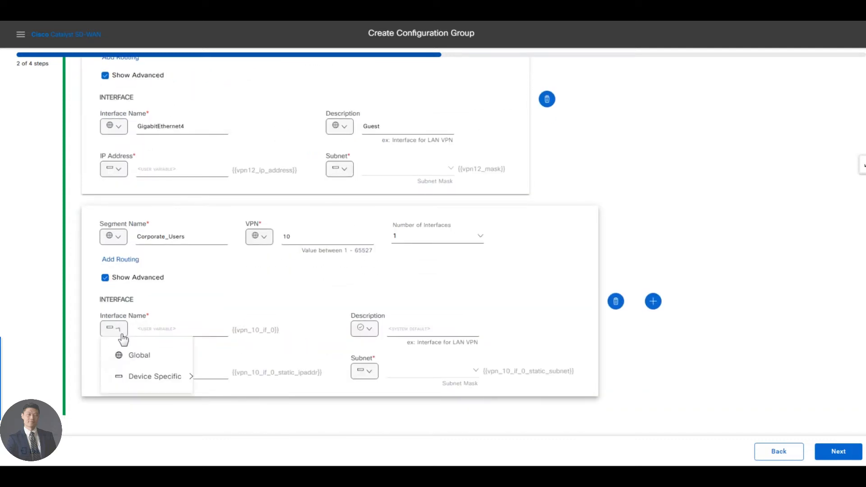
pyautogui.click(120, 354)
pyautogui.hotkey('ctrl', 'v')
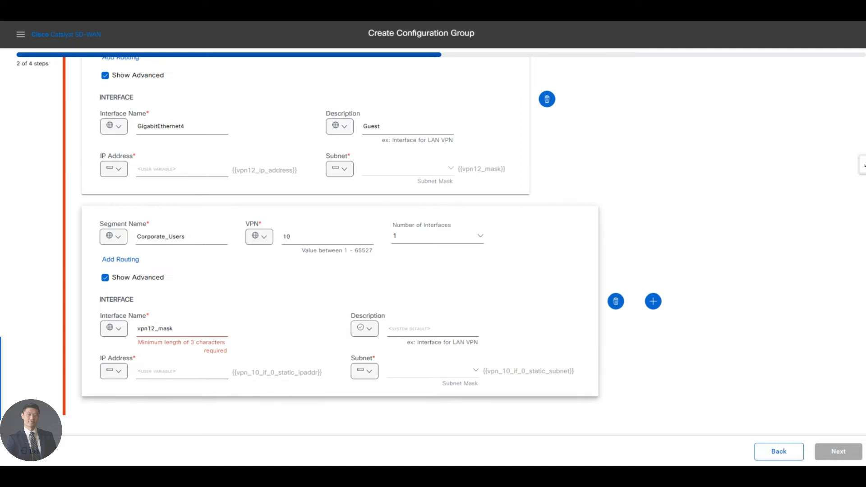
pyautogui.doubleClick(160, 126)
pyautogui.doubleClick(161, 328)
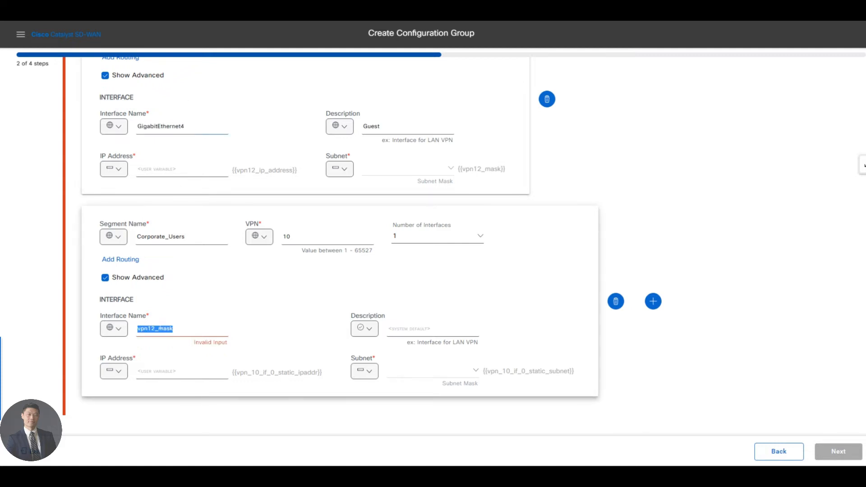
pyautogui.hotkey('ctrl', 'v')
# Step: Set the Corporate_Users interface description to Corporate as a global value
pyautogui.click(365, 328)
pyautogui.click(390, 355)
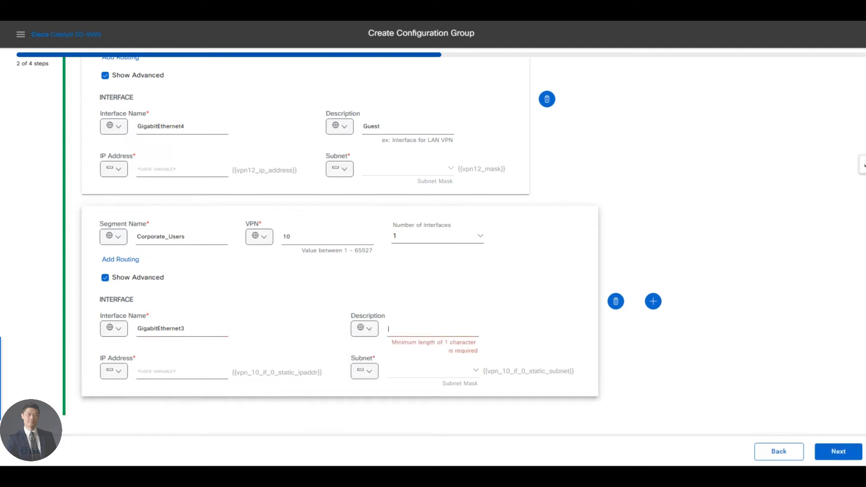
pyautogui.write('Corporate')
pyautogui.press('Tab')
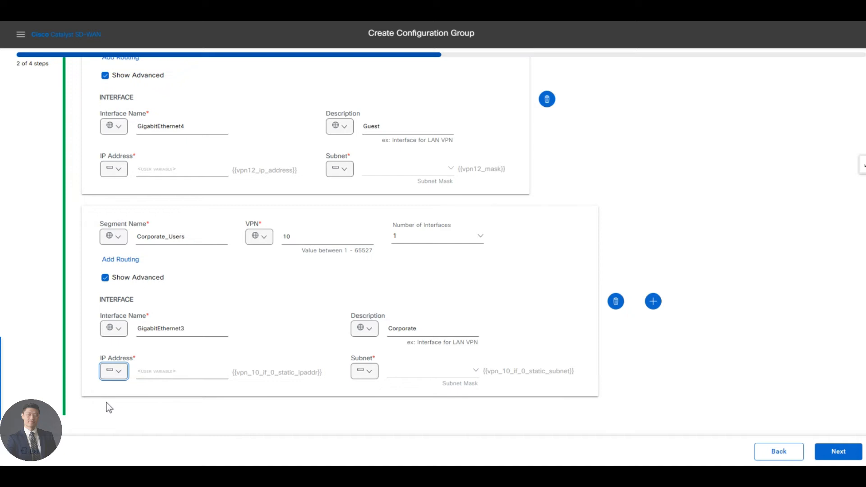
# Step: Copy the vpn10_ip_address name from the Excel sheet and set it as the device-specific key of the Corporate_Users IP address
pyautogui.hotkey('alt', 'Tab')
pyautogui.click(456, 216)
pyautogui.hotkey('ctrl', 'c')
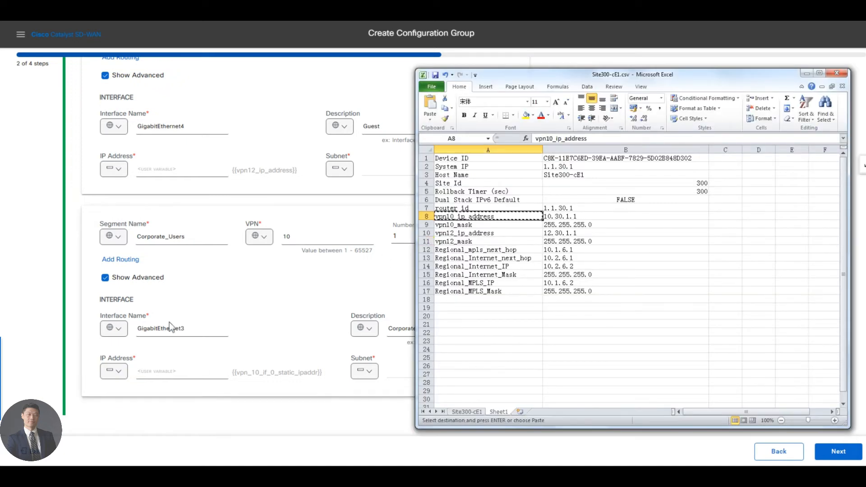
pyautogui.moveTo(122, 371)
pyautogui.moveTo(153, 417)
pyautogui.doubleClick(240, 433)
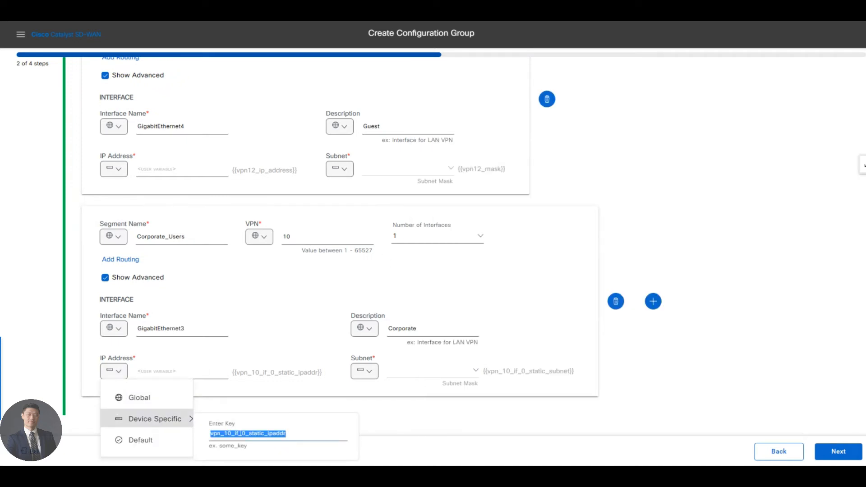
pyautogui.hotkey('ctrl', 'v')
pyautogui.click(356, 412)
# Step: Copy the vpn10_mask name from the Excel sheet and set it as the device-specific key of the Corporate_Users subnet
pyautogui.hotkey('alt', 'Tab')
pyautogui.click(476, 224)
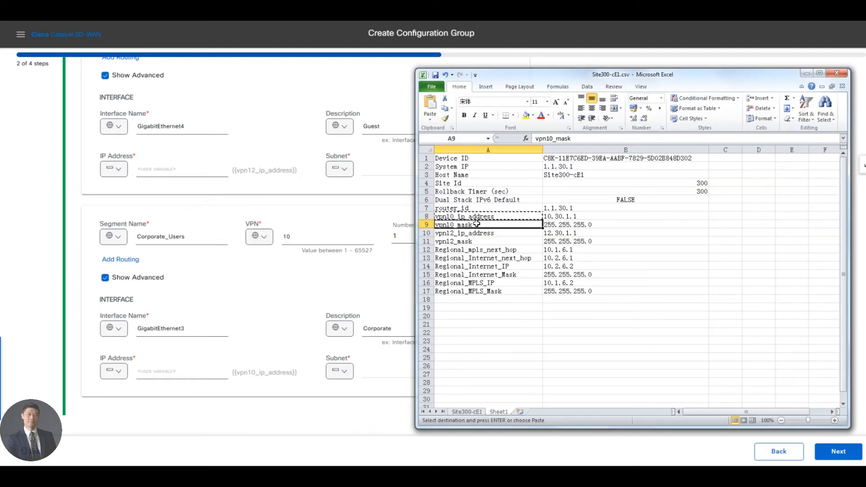
pyautogui.hotkey('ctrl', 'c')
pyautogui.hotkey('alt', 'Tab')
pyautogui.moveTo(343, 372)
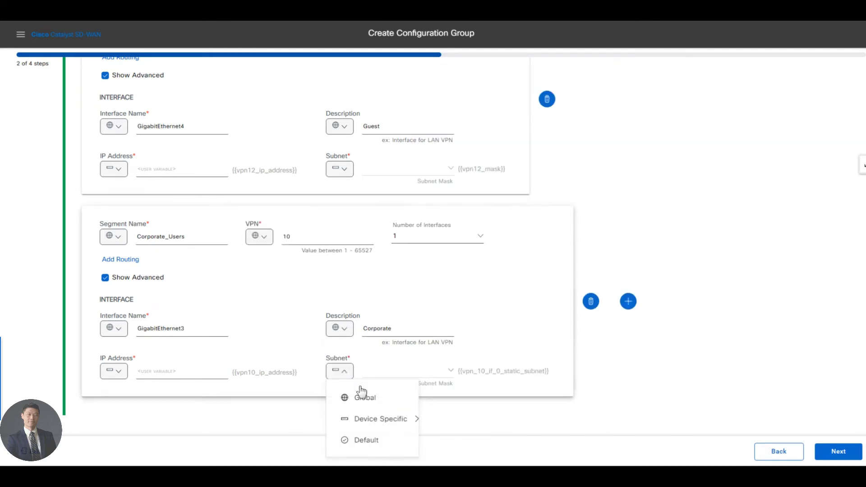
pyautogui.moveTo(384, 418)
pyautogui.hotkey('ctrl', 'a')
pyautogui.hotkey('ctrl', 'v')
pyautogui.press('Return')
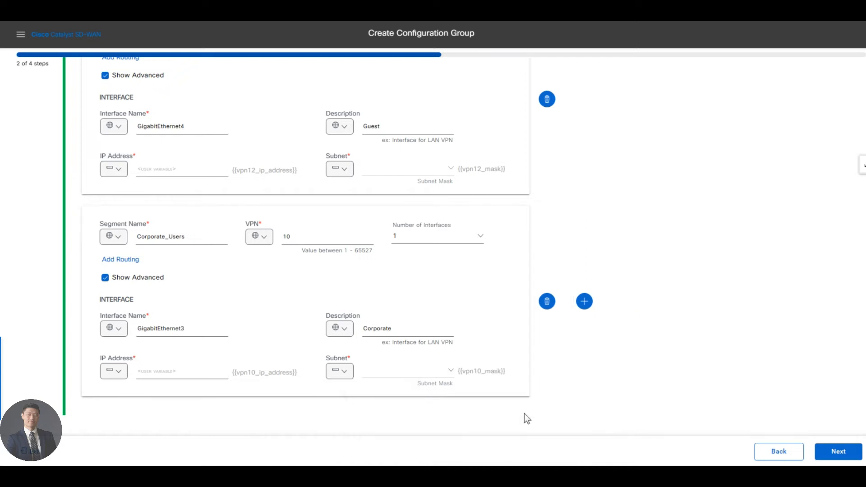
# Step: Leave Remote Access disabled in the additional features and create the East_Coast_BR1 configuration group
pyautogui.click(835, 456)
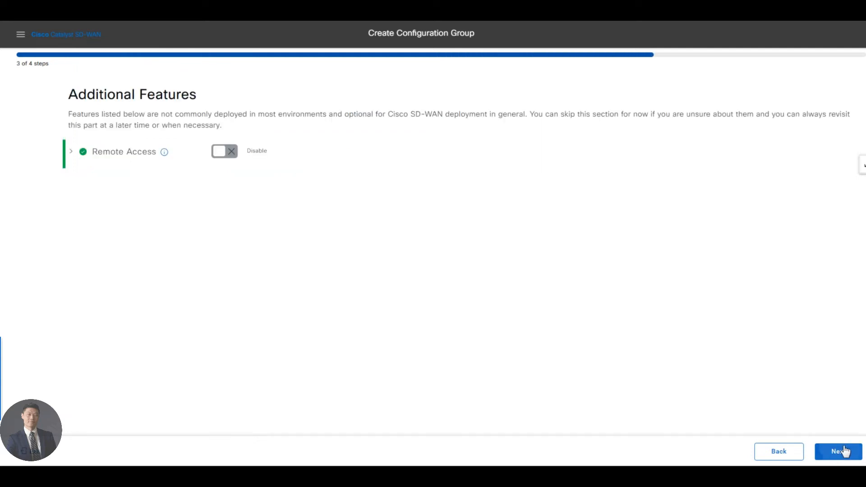
pyautogui.click(843, 451)
pyautogui.click(813, 453)
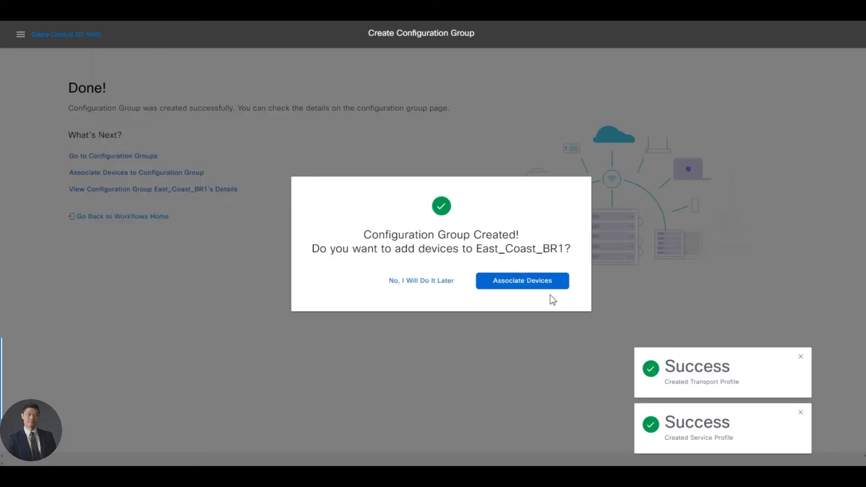
# Step: Add the SITE_300 device Site300-cE1 to the East_Coast_BR1 configuration group and save the association
pyautogui.click(517, 283)
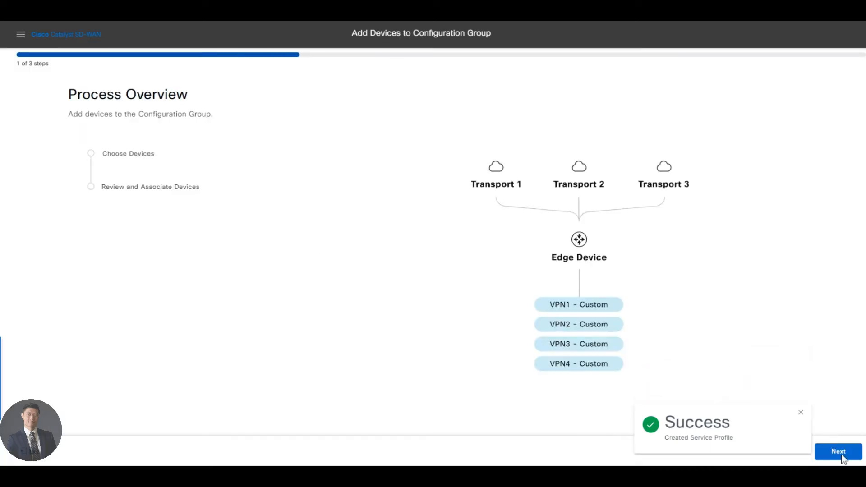
pyautogui.click(838, 452)
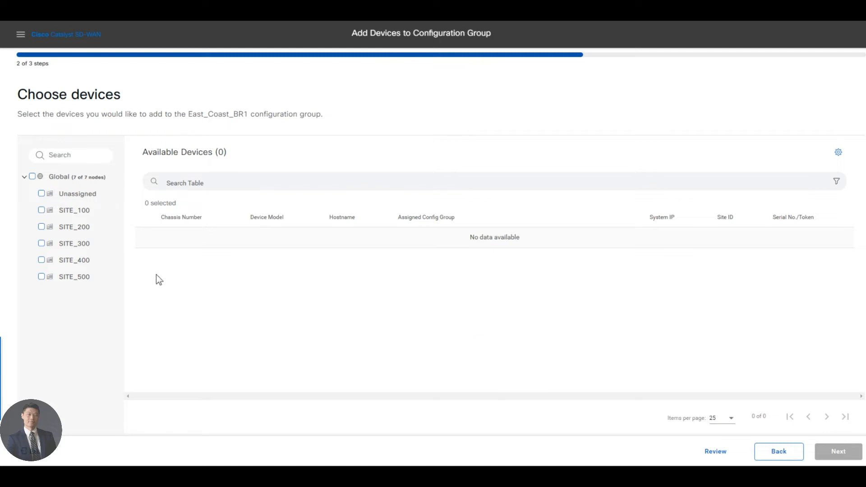
pyautogui.click(41, 243)
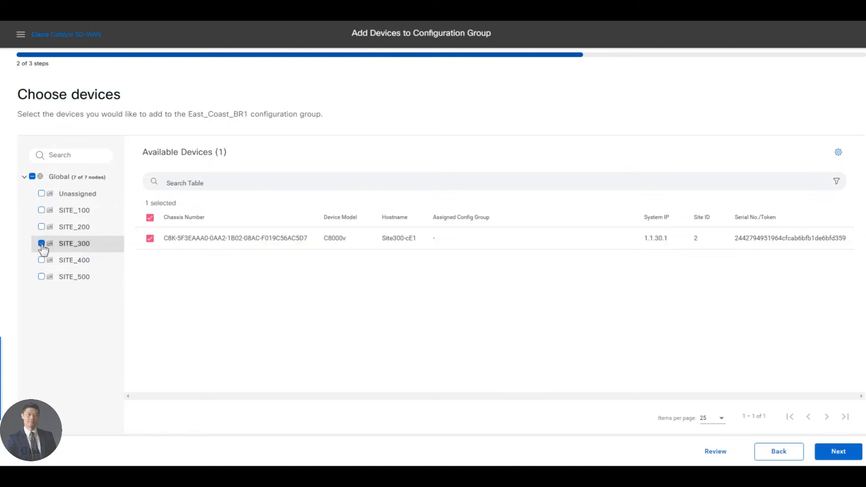
pyautogui.click(838, 452)
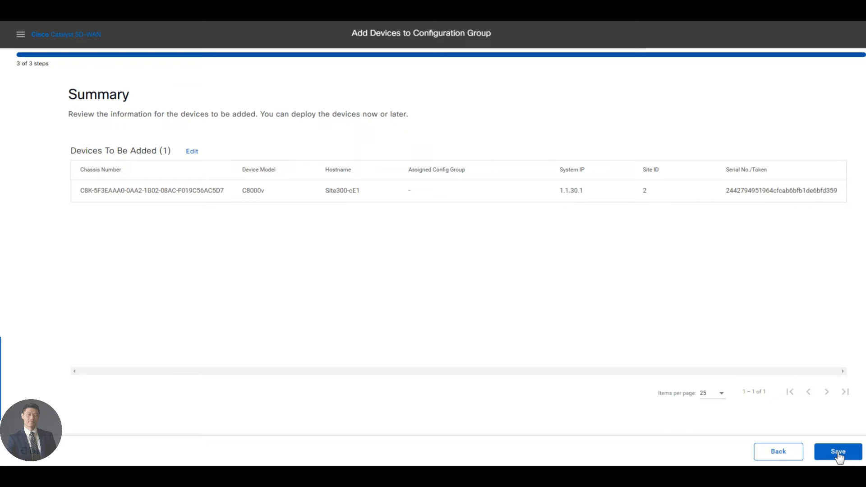
pyautogui.click(838, 453)
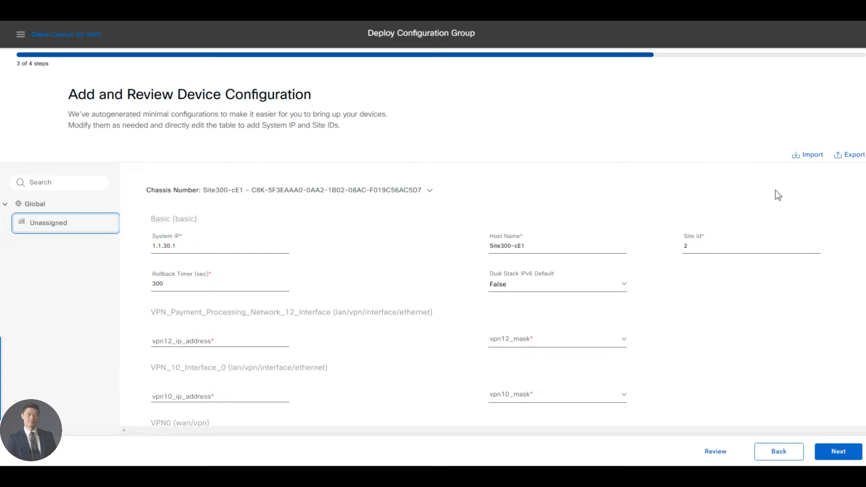
# Step: Import the variable values for Site300-cE1 from the CSV file, check them and continue to the deployment summary
pyautogui.click(807, 154)
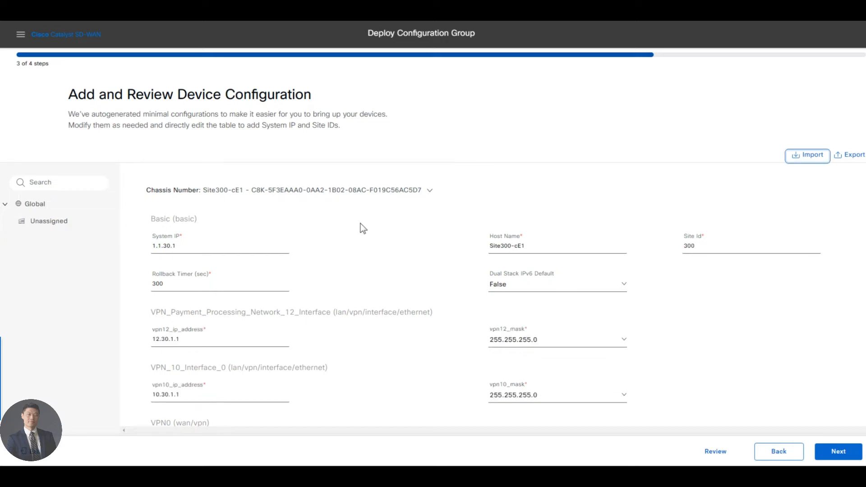
pyautogui.scroll(-4, 383, 268)
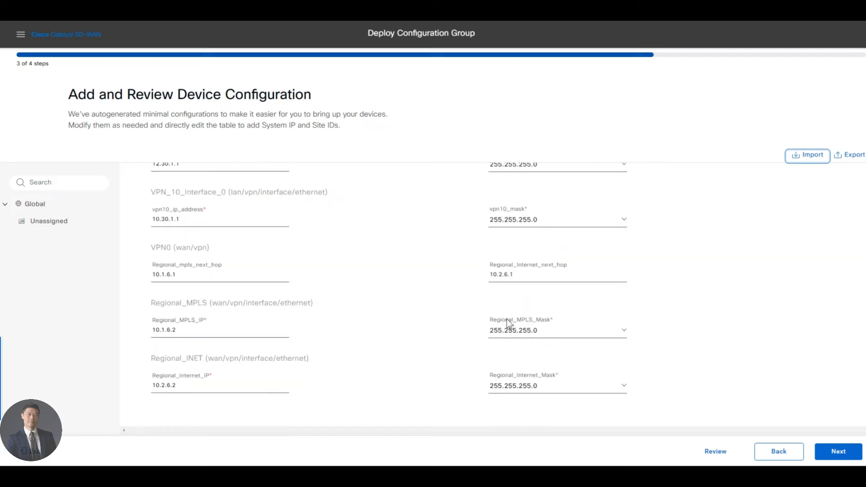
pyautogui.scroll(3, 508, 323)
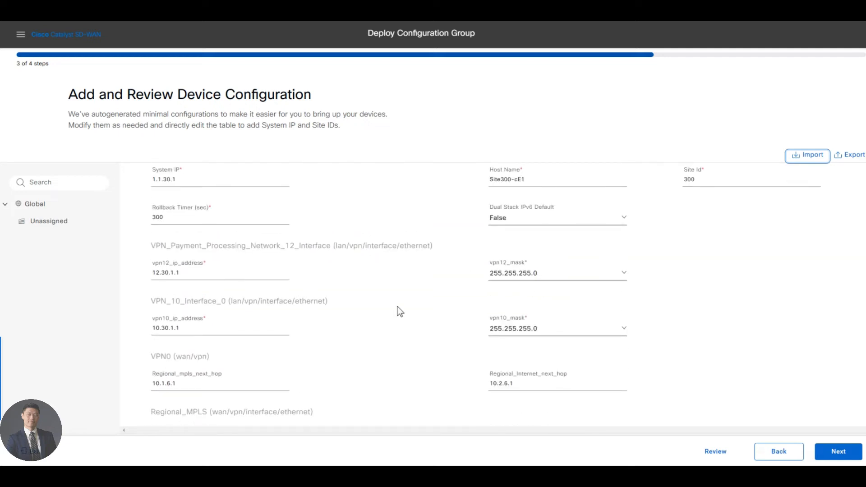
pyautogui.scroll(-3, 400, 311)
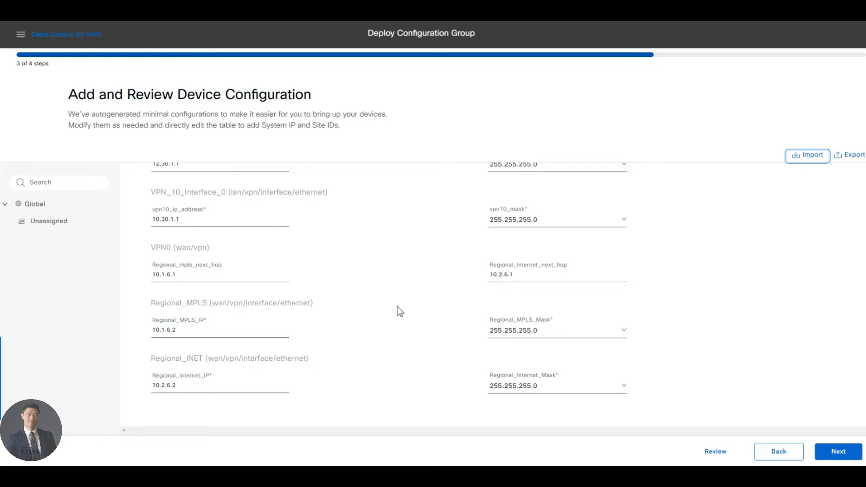
pyautogui.scroll(1, 399, 311)
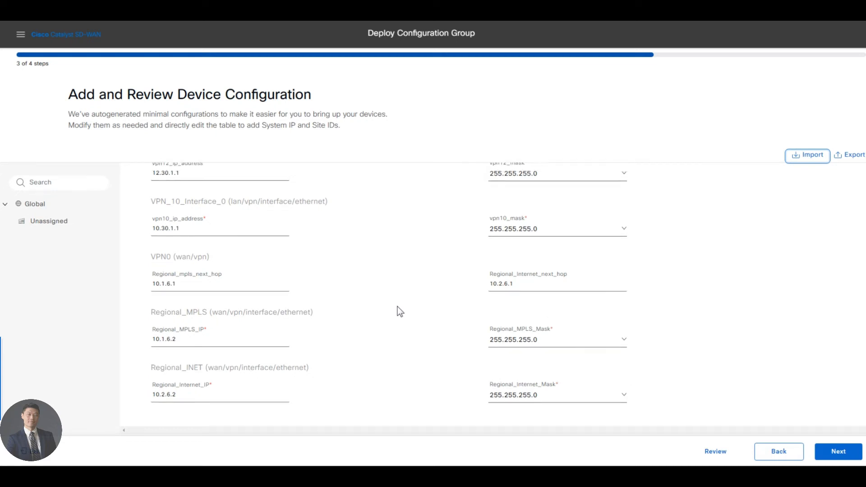
pyautogui.scroll(4, 466, 342)
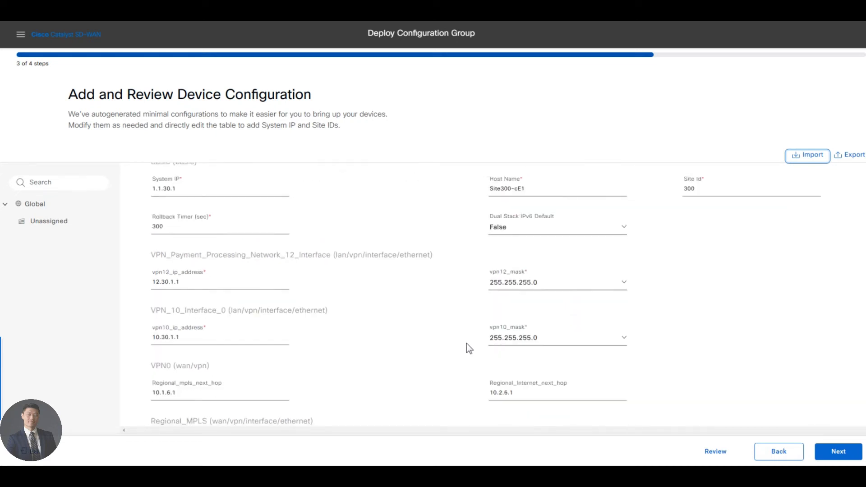
pyautogui.click(836, 452)
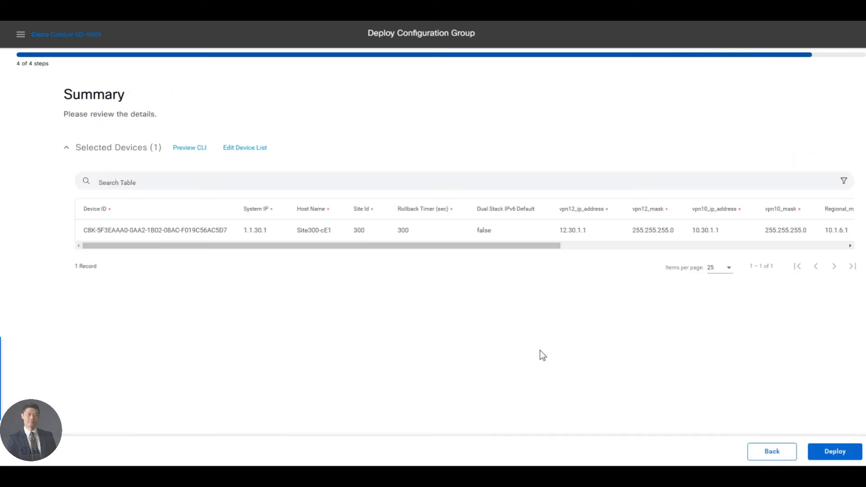
# Step: Deploy the East_Coast_BR1 configuration group to Site300-cE1 and check the refreshed deployment status
pyautogui.click(834, 453)
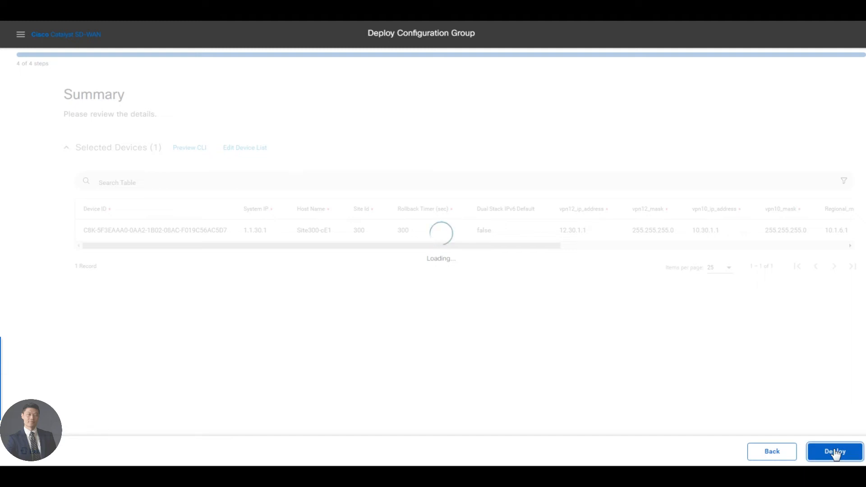
pyautogui.click(125, 137)
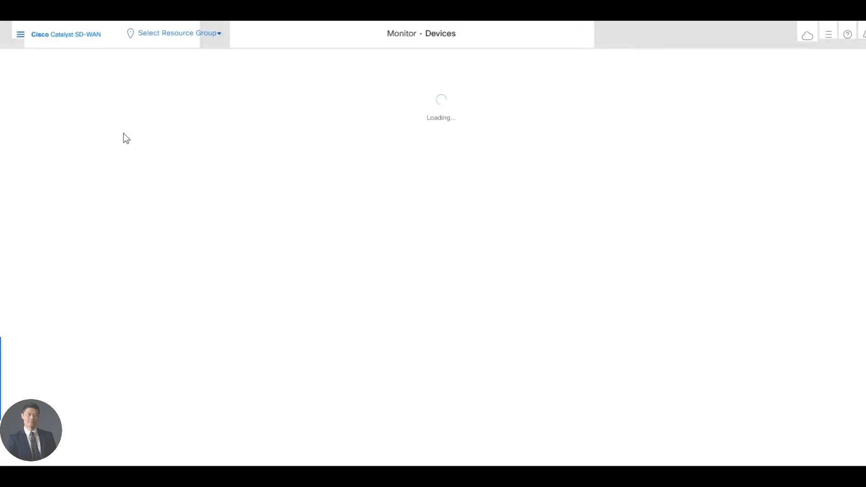
pyautogui.click(856, 162)
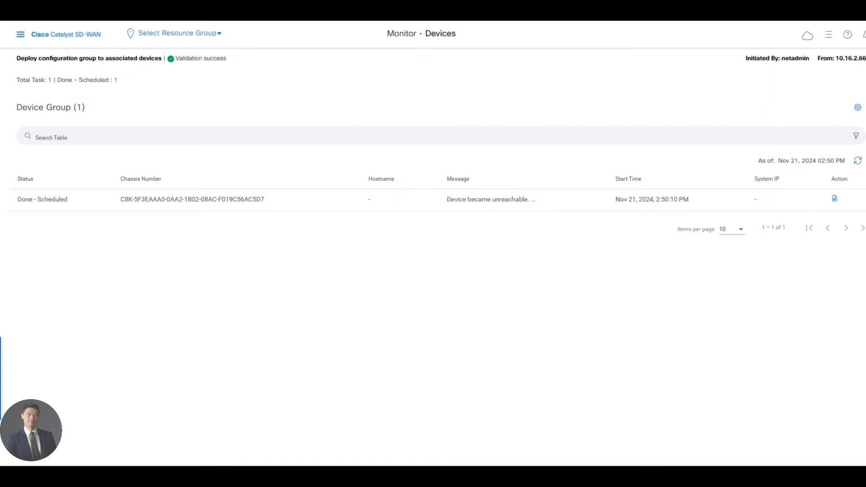
# Step: Open the East_Coast_BR1 configuration group for editing
pyautogui.click(21, 37)
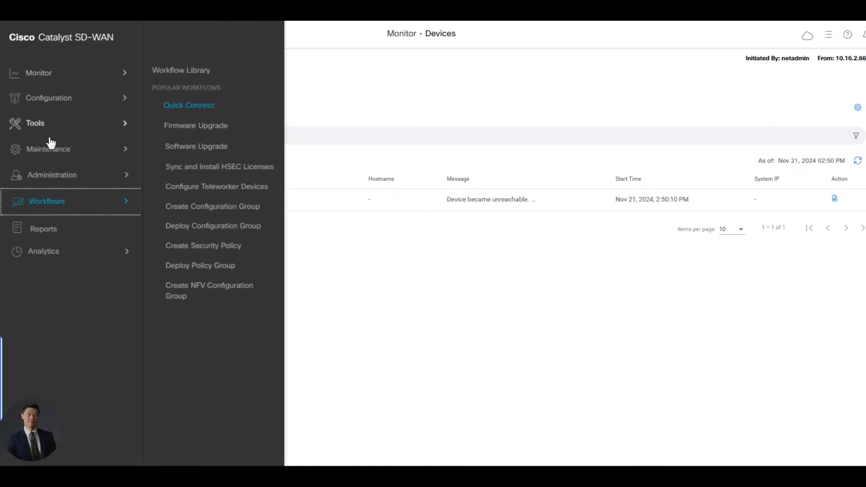
pyautogui.click(68, 104)
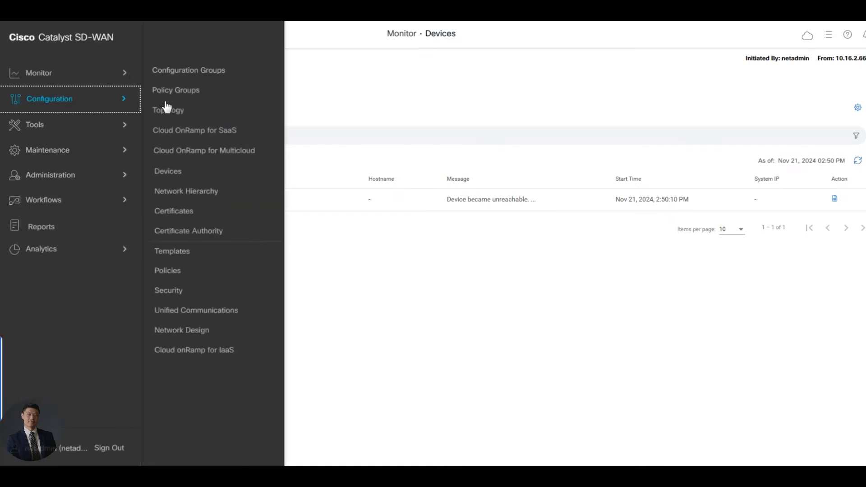
pyautogui.click(188, 77)
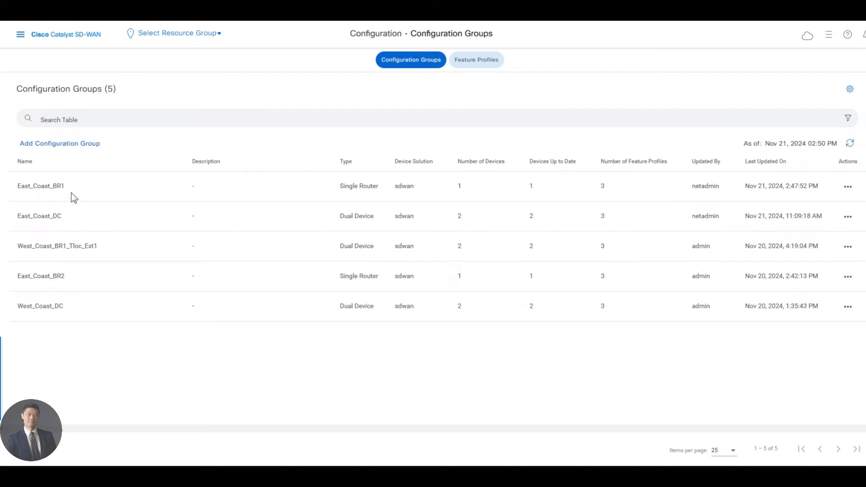
pyautogui.click(848, 188)
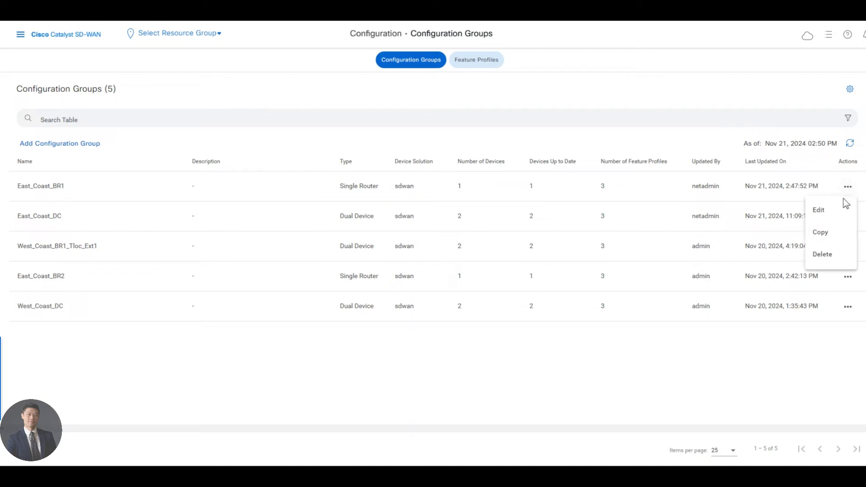
pyautogui.click(822, 213)
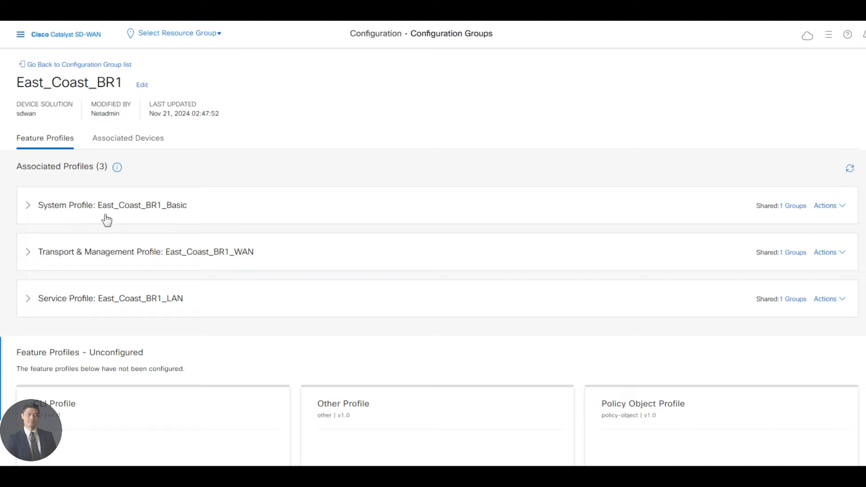
# Step: Add a global host mapping of vbond-test-drive to 10.2.1.6 in the VPN0 feature of the East_Coast_BR1_WAN profile and save it
pyautogui.click(111, 254)
pyautogui.scroll(-2, 217, 284)
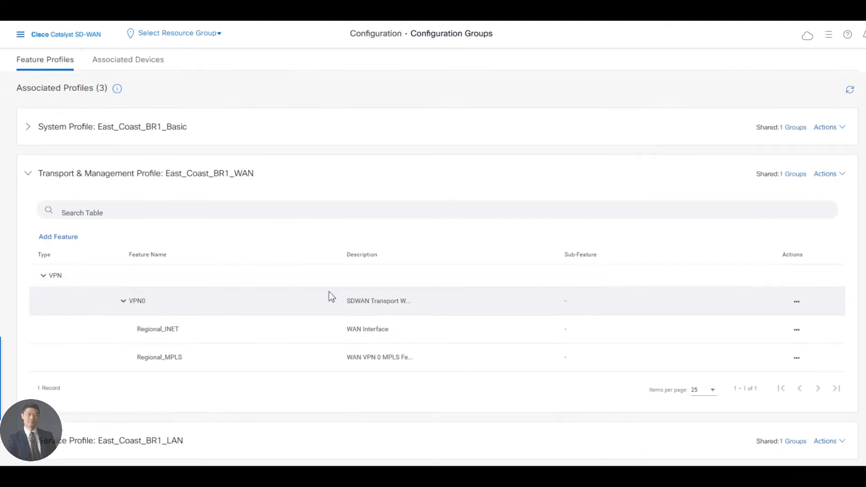
pyautogui.click(794, 309)
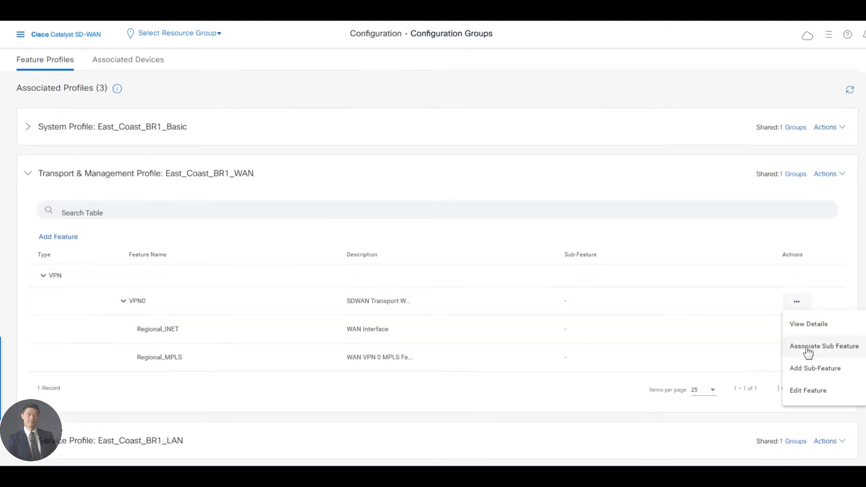
pyautogui.click(808, 390)
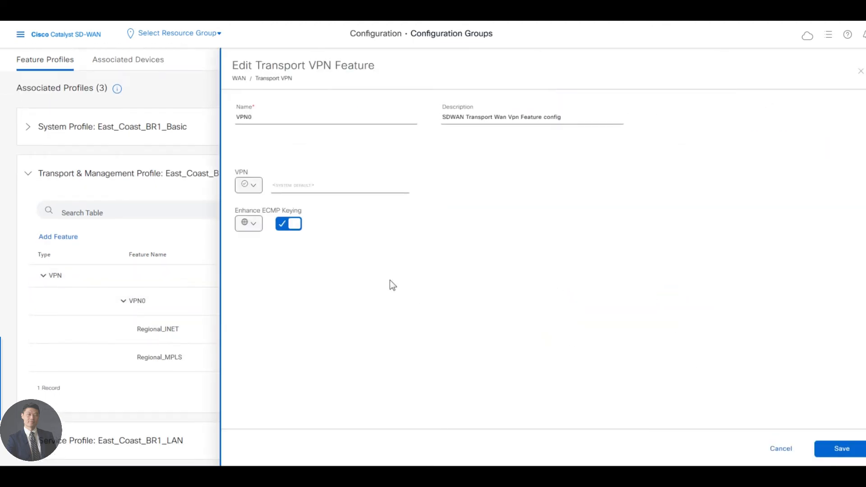
pyautogui.click(389, 154)
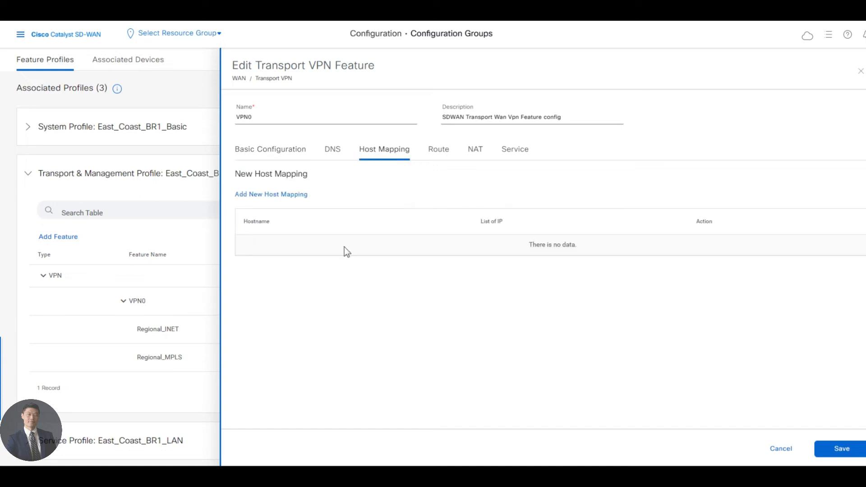
pyautogui.click(273, 195)
pyautogui.click(265, 220)
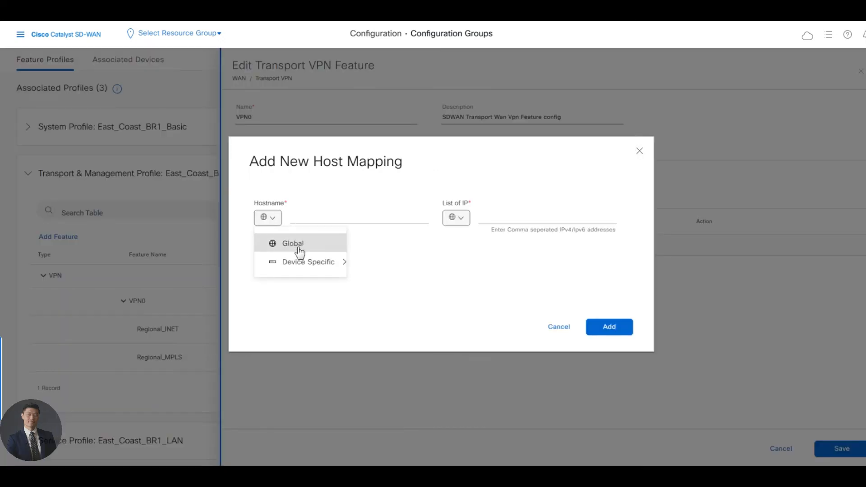
pyautogui.click(301, 266)
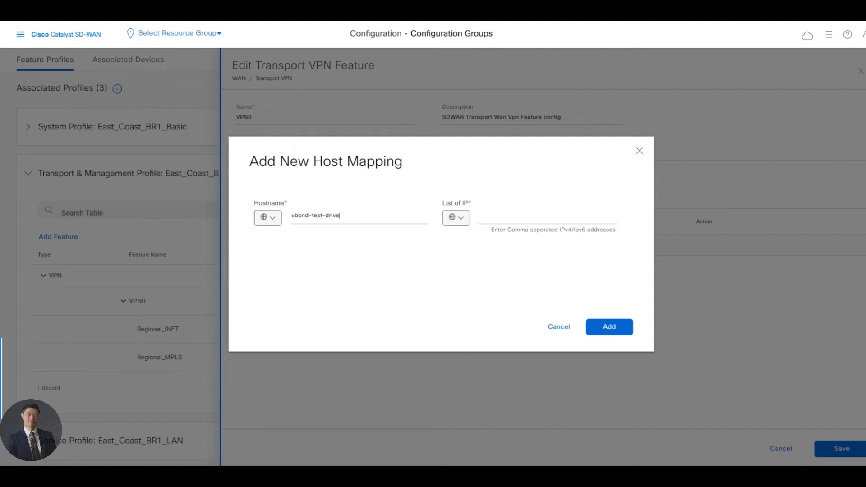
pyautogui.click(480, 216)
pyautogui.click(615, 332)
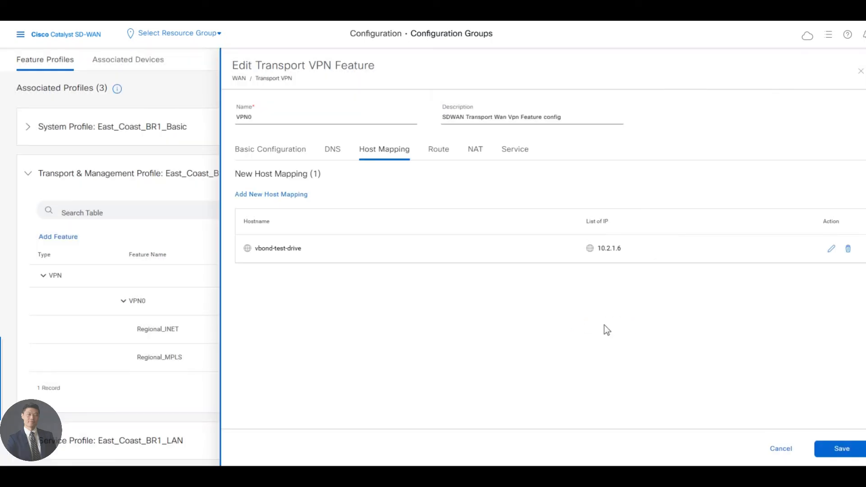
pyautogui.click(842, 448)
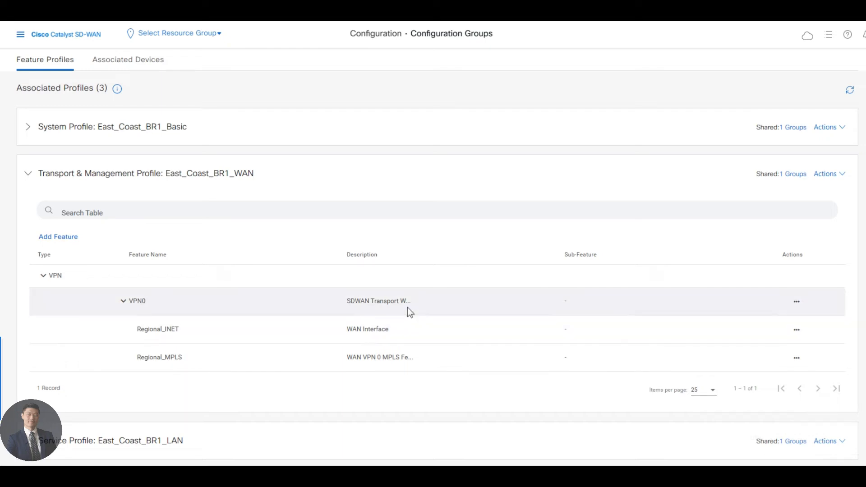
# Step: Deploy the East_Coast_BR1 group again to its associated device under the Unassigned site and check the refreshed deployment status
pyautogui.scroll(2, 243, 242)
pyautogui.click(123, 149)
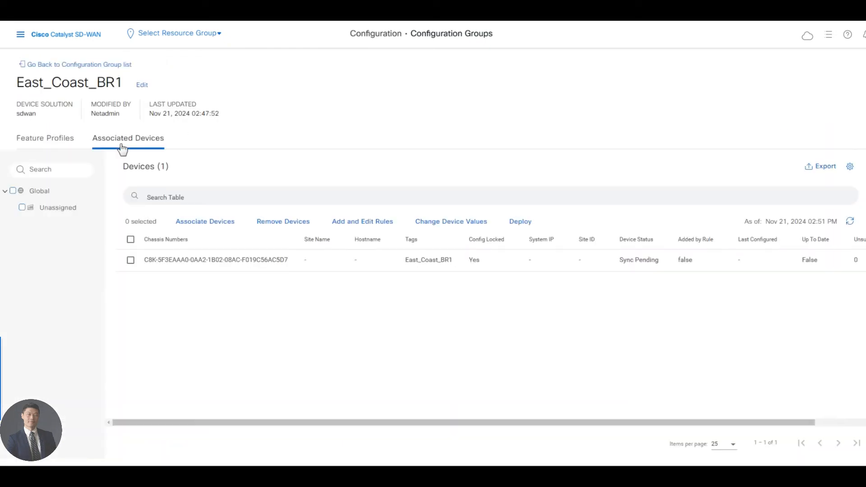
pyautogui.click(22, 207)
pyautogui.click(519, 228)
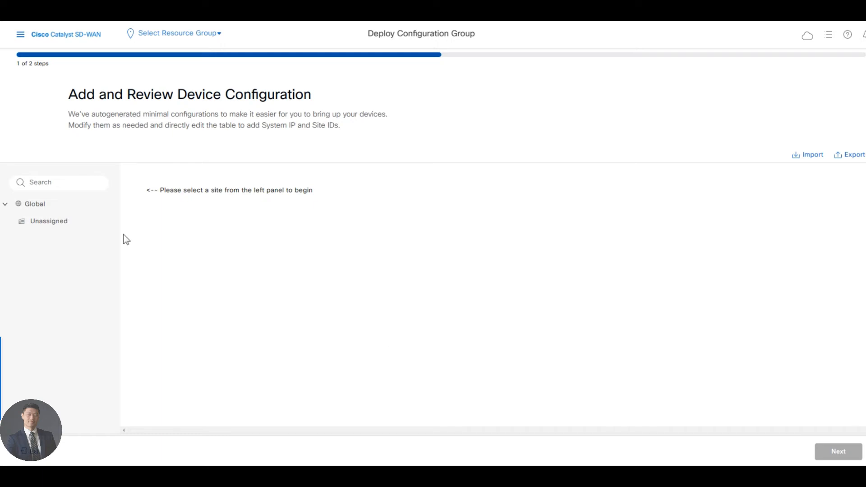
pyautogui.click(58, 221)
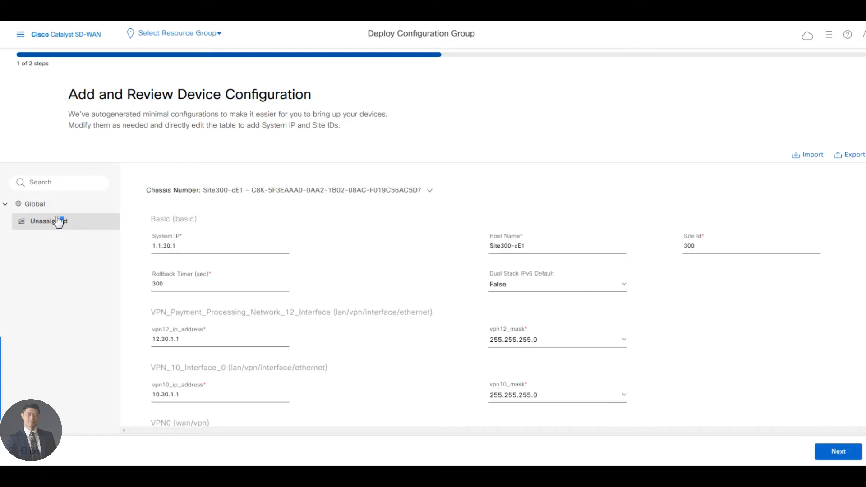
pyautogui.click(851, 454)
pyautogui.click(835, 451)
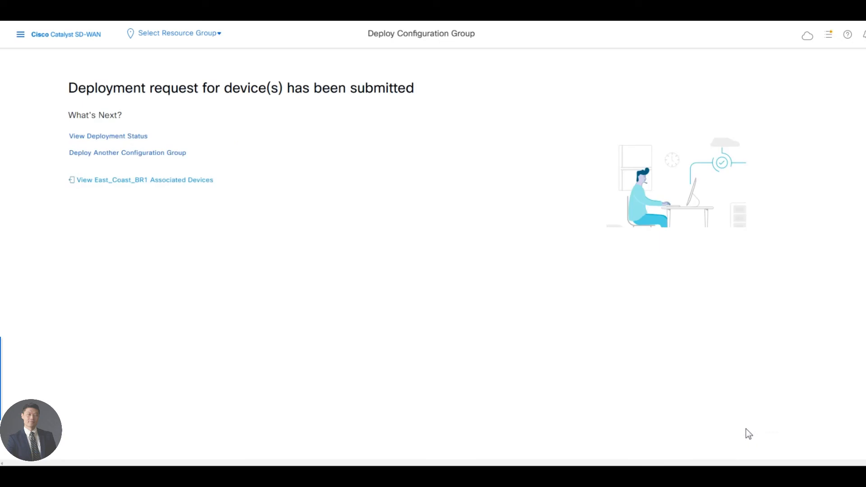
pyautogui.click(132, 135)
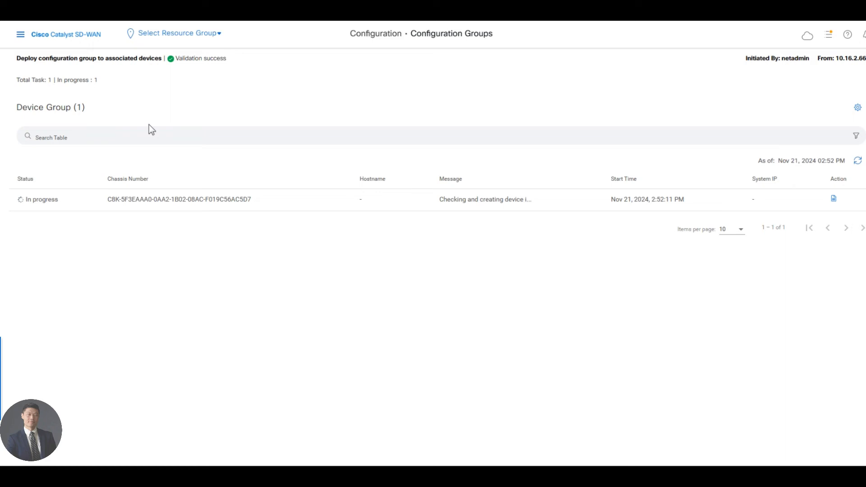
pyautogui.click(857, 161)
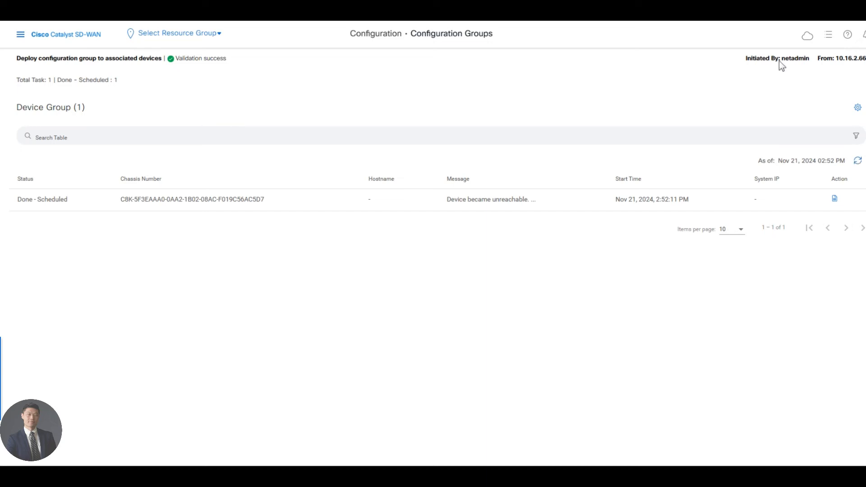
# Step: Open the WAN Edge device list in the configuration area
pyautogui.click(20, 38)
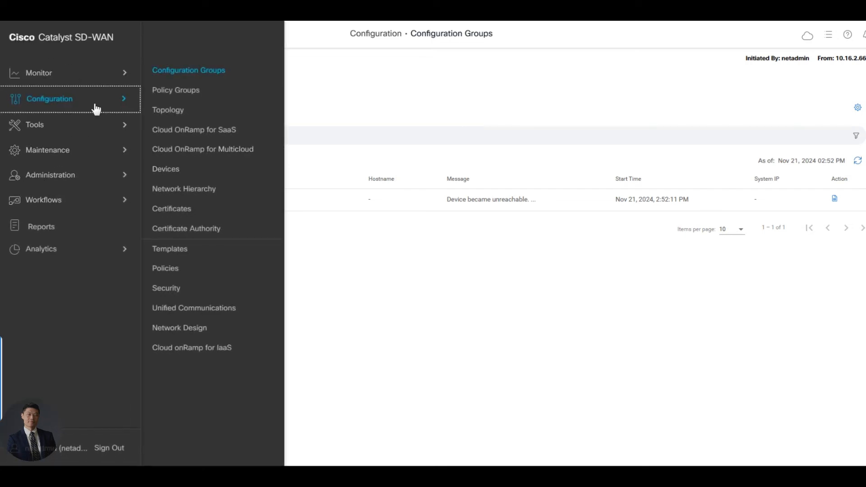
pyautogui.click(174, 175)
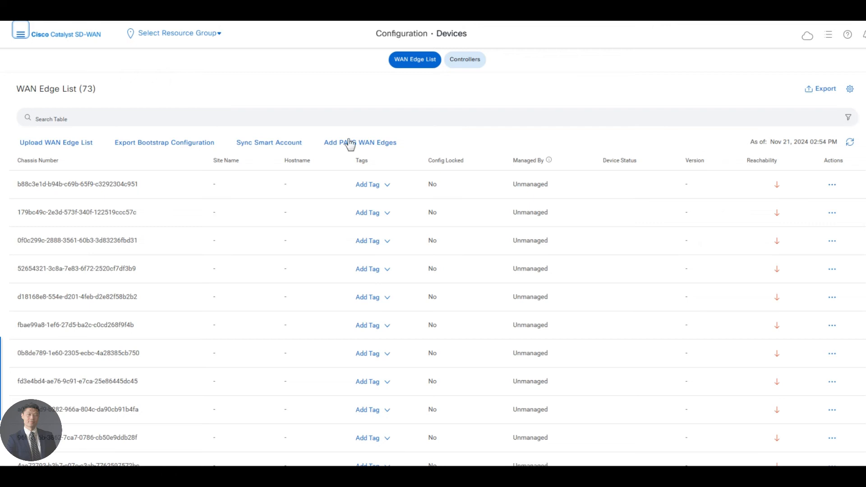
pyautogui.click(169, 175)
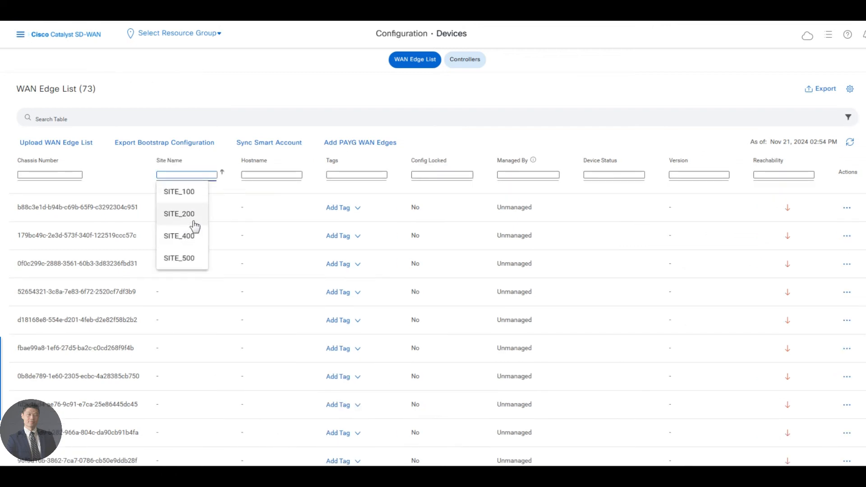
pyautogui.write('SITE')
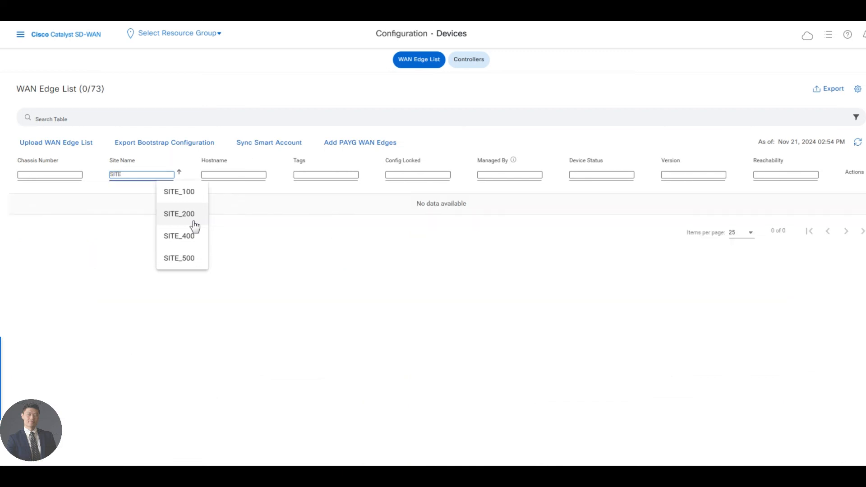
pyautogui.press('BackSpace')
pyautogui.press('BackSpace')
pyautogui.press('BackSpace')
pyautogui.press('BackSpace')
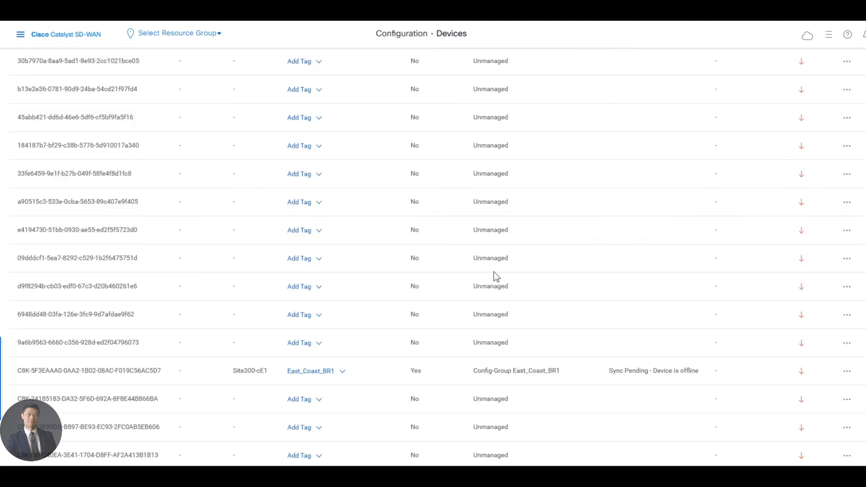
# Step: Generate the Cloud-Init bootstrap configuration for Site300-cE1 and dismiss the notification
pyautogui.click(846, 373)
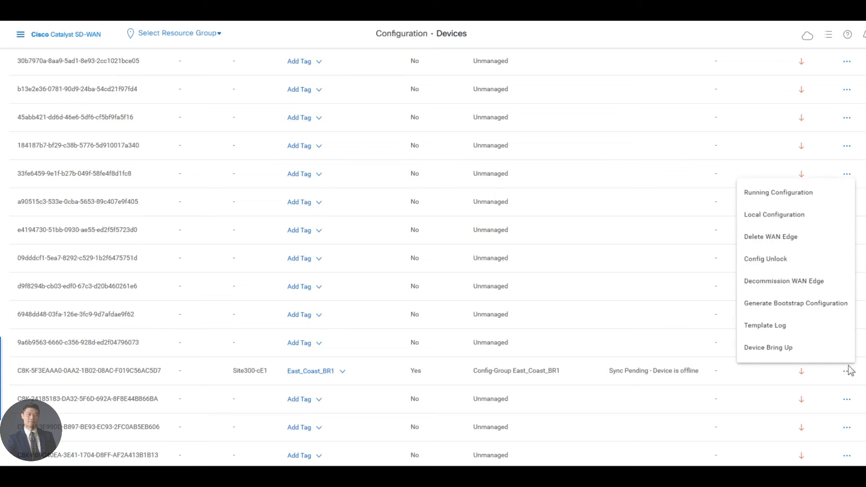
pyautogui.click(791, 304)
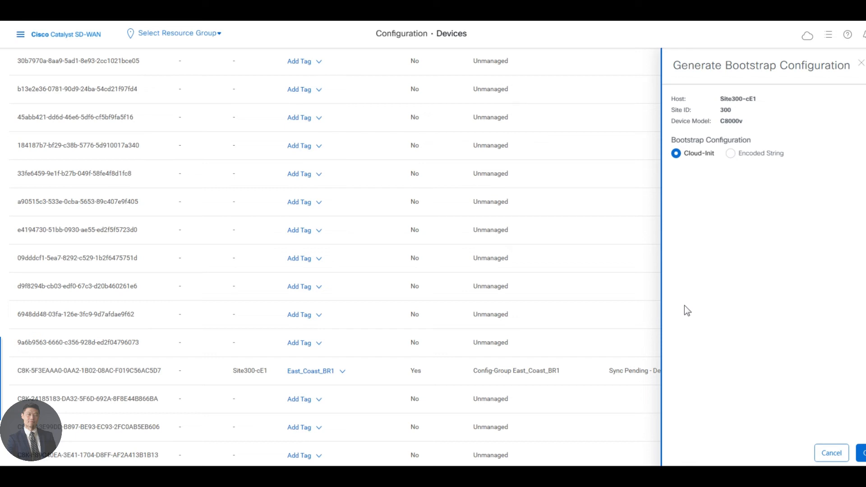
pyautogui.click(862, 455)
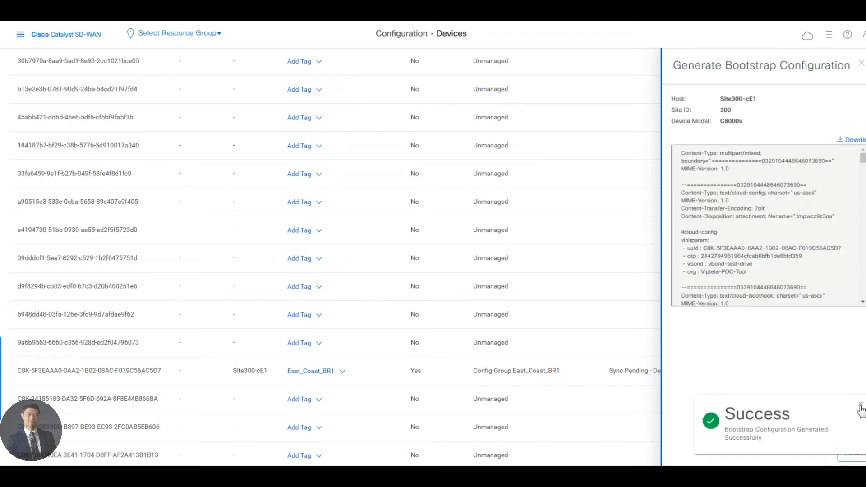
pyautogui.click(860, 404)
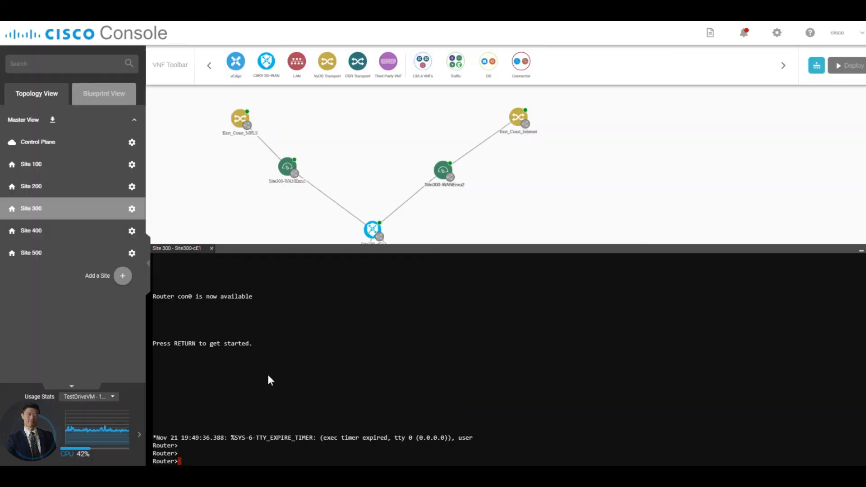
# Step: Switch to the Cisco Console terminal of Site300-cE1 and enter privileged mode on the router with the en command
pyautogui.press('Return')
pyautogui.press('Return')
pyautogui.press('Return')
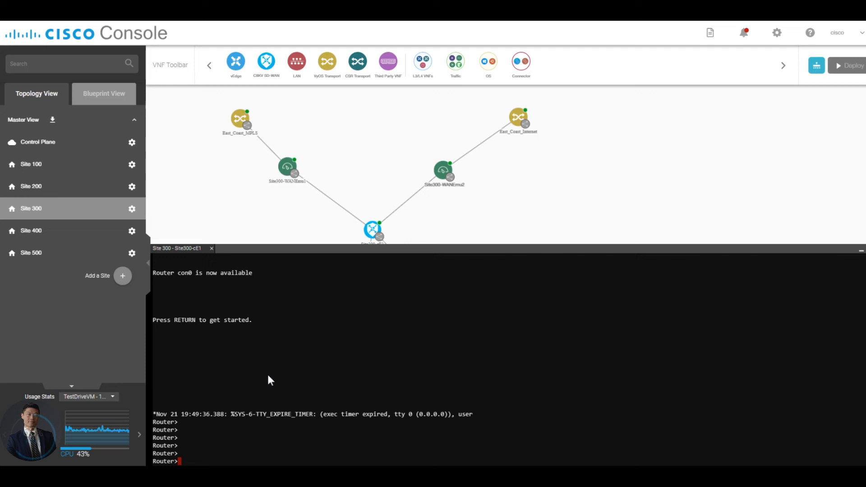
pyautogui.write('en')
pyautogui.press('Return')
pyautogui.press('Return')
pyautogui.press('Return')
pyautogui.press('Return')
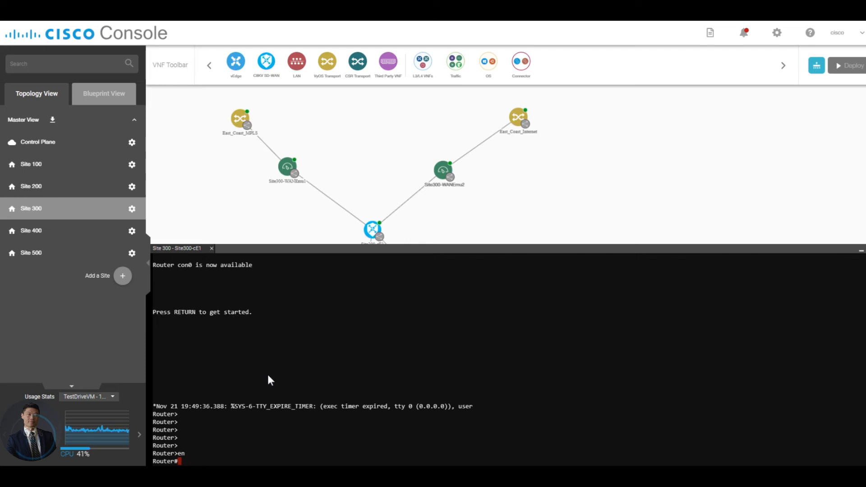
# Step: Enter global configuration mode on the router with the conf t command
pyautogui.write('conf t')
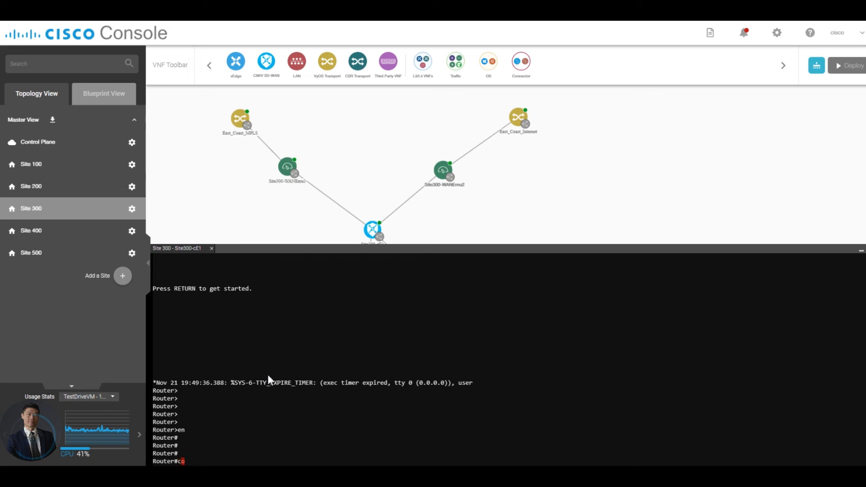
pyautogui.press('Return')
pyautogui.press('Return')
pyautogui.press('Return')
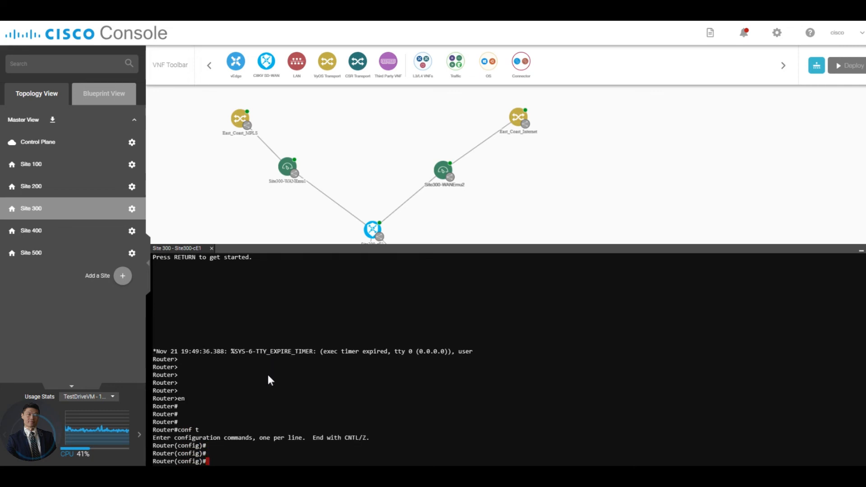
# Step: Enable the SCP server on the router with the ip scp server enable command
pyautogui.write('ip scp server enable')
pyautogui.press('Return')
pyautogui.press('Return')
pyautogui.press('Return')
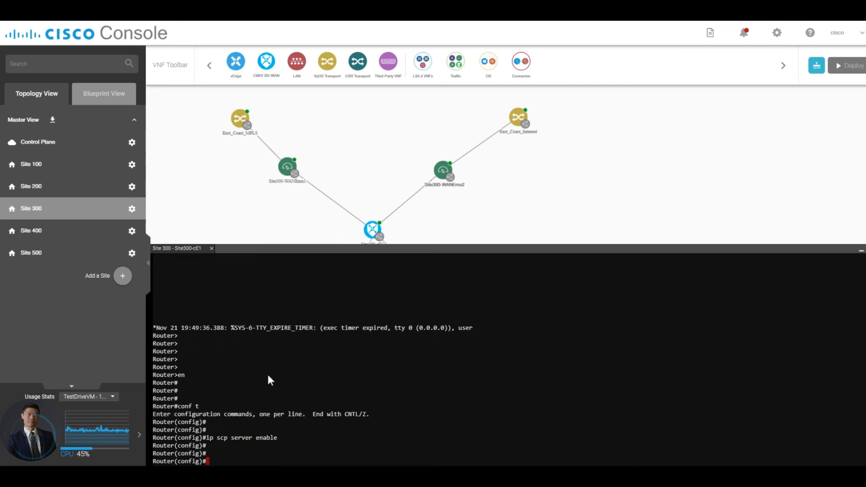
# Step: Create the local user admin on the router with privilege 15 and enter its account password
pyautogui.write('username admin pri')
pyautogui.press('Tab')
pyautogui.write('15 pas')
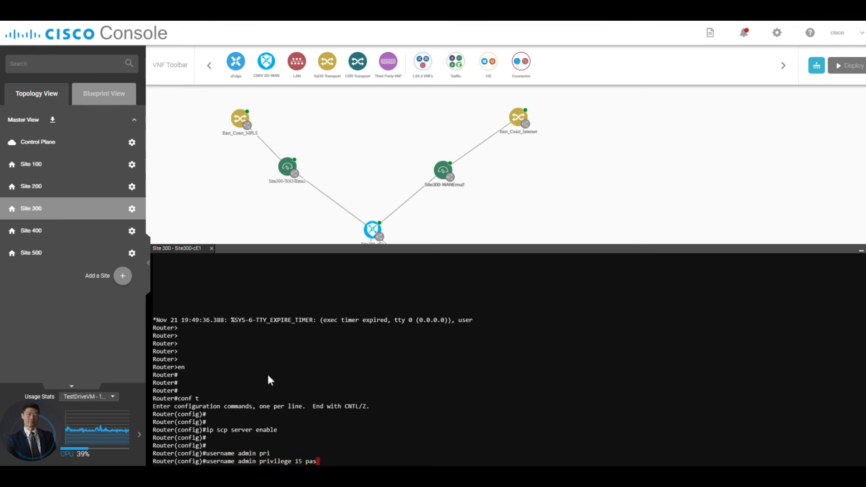
pyautogui.press('Tab')
pyautogui.write('admin')
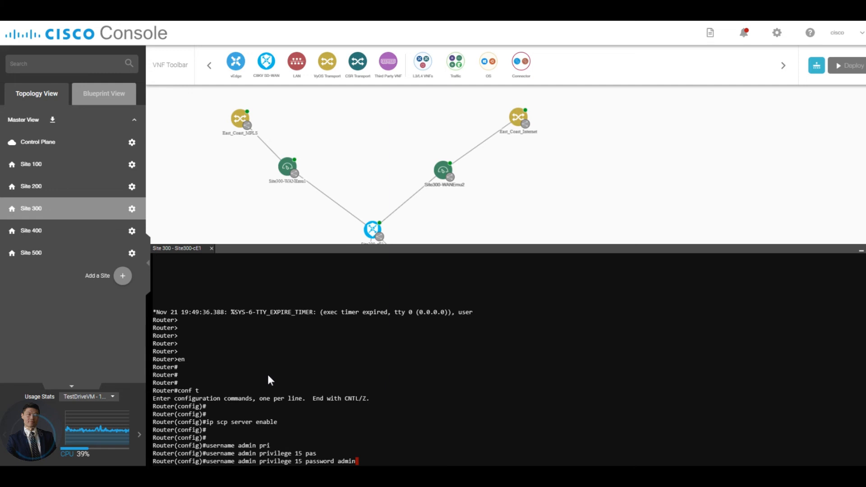
pyautogui.press('Return')
# Step: Set lines vty 0 4 to login local and exit line configuration mode
pyautogui.write('line vty ')
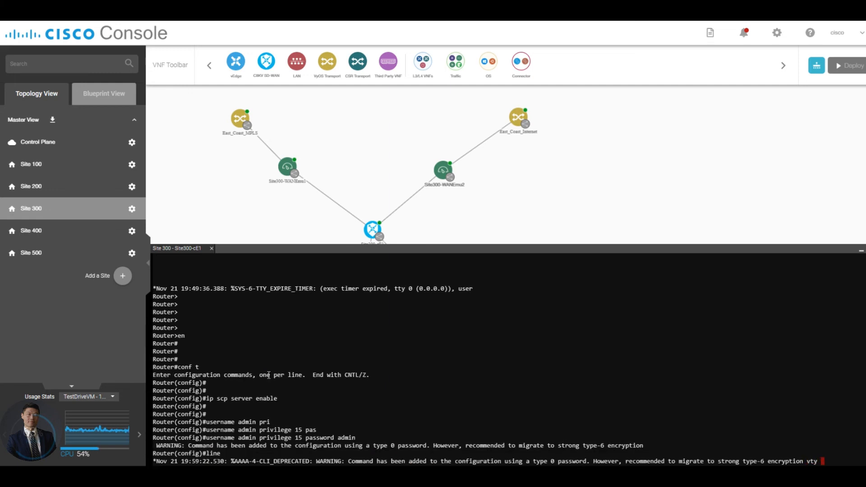
pyautogui.write('0 4')
pyautogui.press('Return')
pyautogui.press('Return')
pyautogui.press('Return')
pyautogui.press('Return')
pyautogui.press('Return')
pyautogui.press('Return')
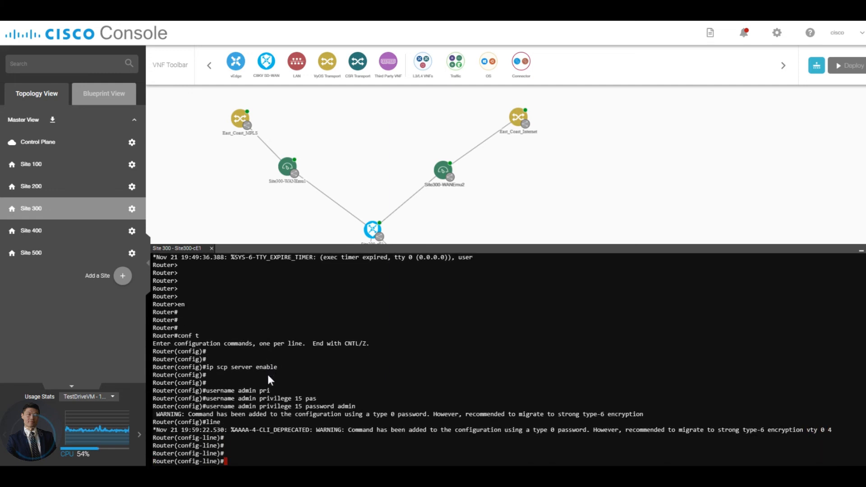
pyautogui.write('login local')
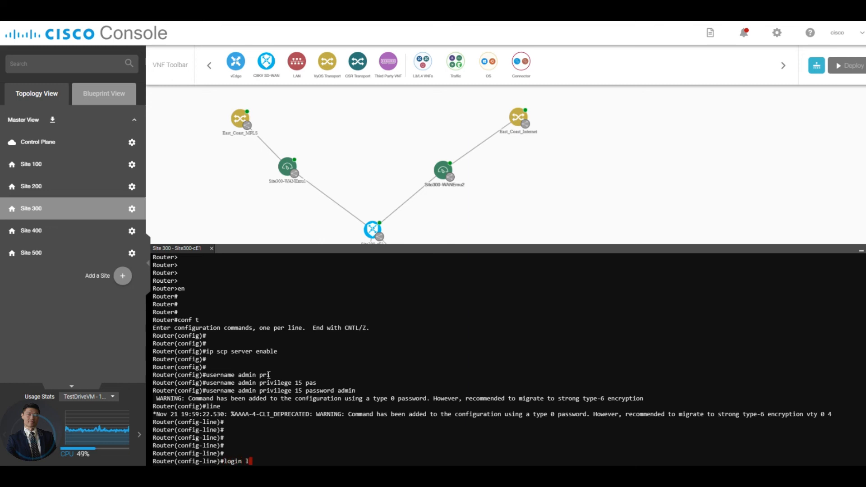
pyautogui.press('Return')
pyautogui.press('Return')
pyautogui.press('Return')
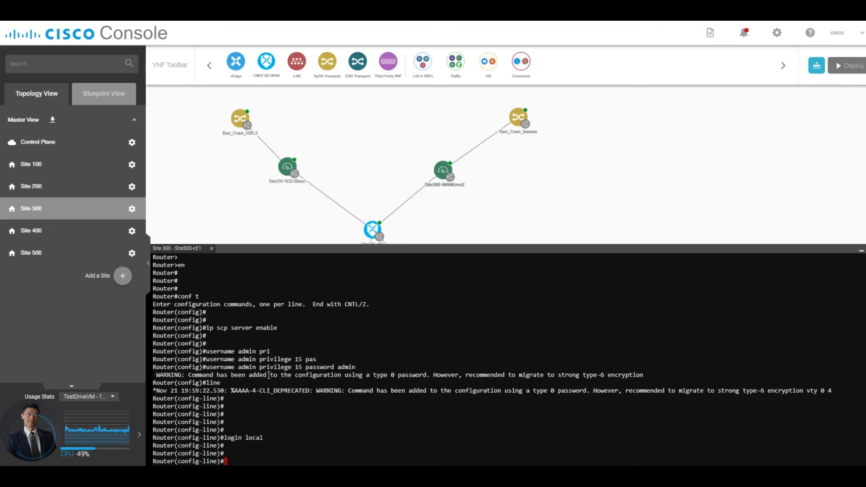
pyautogui.write('exit')
pyautogui.press('Return')
pyautogui.press('Return')
pyautogui.press('Return')
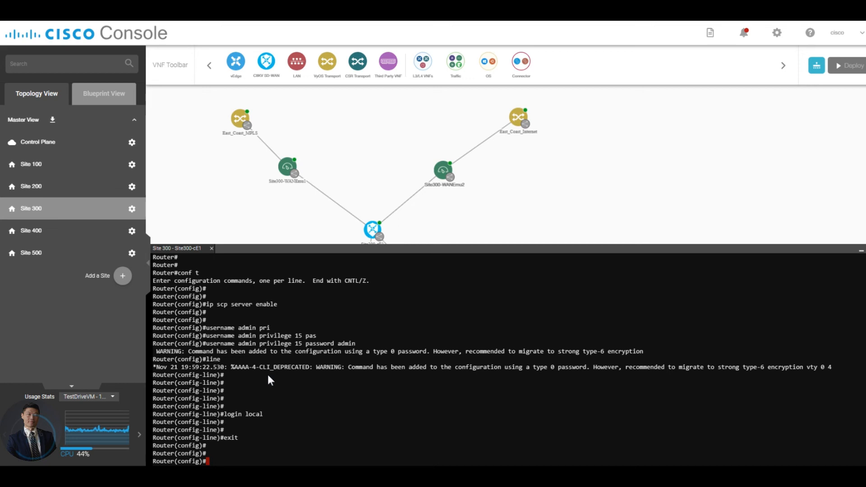
# Step: Display the brief IP interface summary from configuration mode with do show ip int bri
pyautogui.write('do show ip int bri')
pyautogui.press('Return')
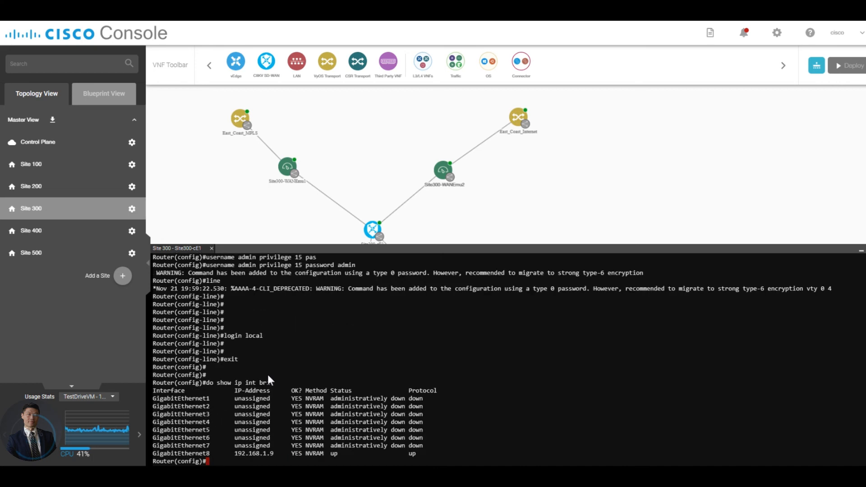
pyautogui.press('Return')
pyautogui.press('Return')
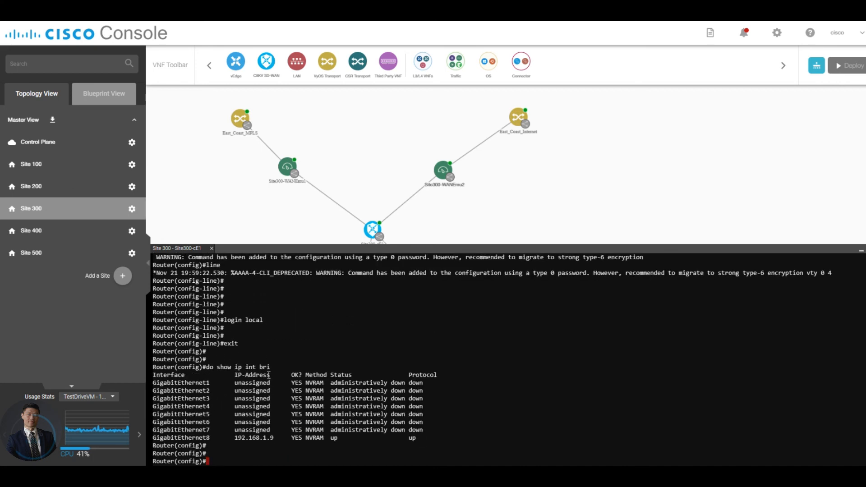
# Step: Display the running configuration of interface GigabitEthernet8 from configuration mode
pyautogui.write('show run int g8')
pyautogui.press('Return')
pyautogui.write('do ')
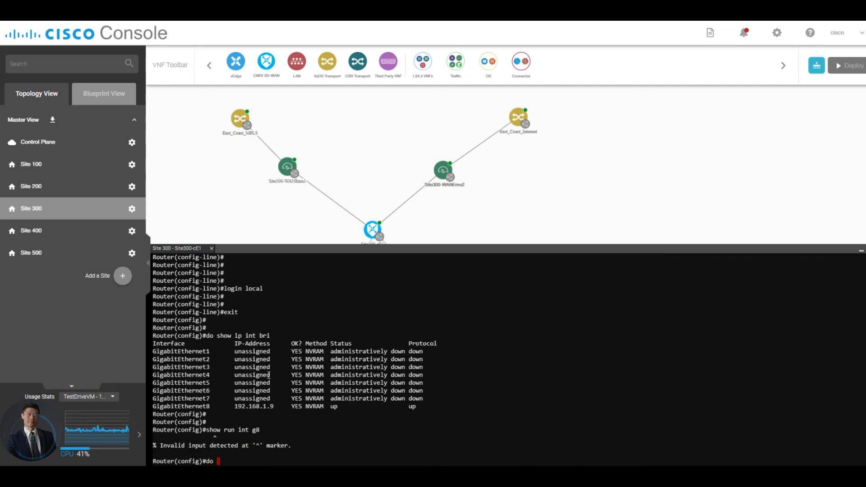
pyautogui.write('show run int g8')
pyautogui.press('Return')
pyautogui.press('Return')
pyautogui.press('Return')
pyautogui.press('Return')
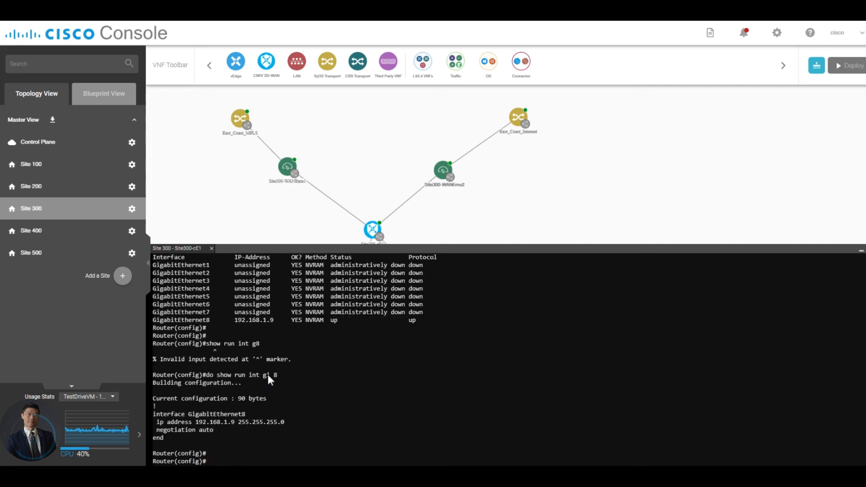
# Step: Display the static route entries of the running configuration with do show run | s ip route
pyautogui.write('d')
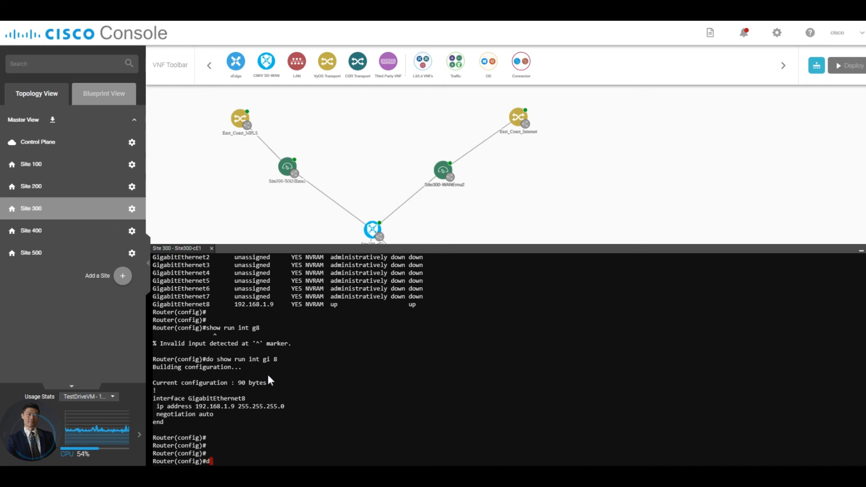
pyautogui.write('o show run | ip route')
pyautogui.press('Return')
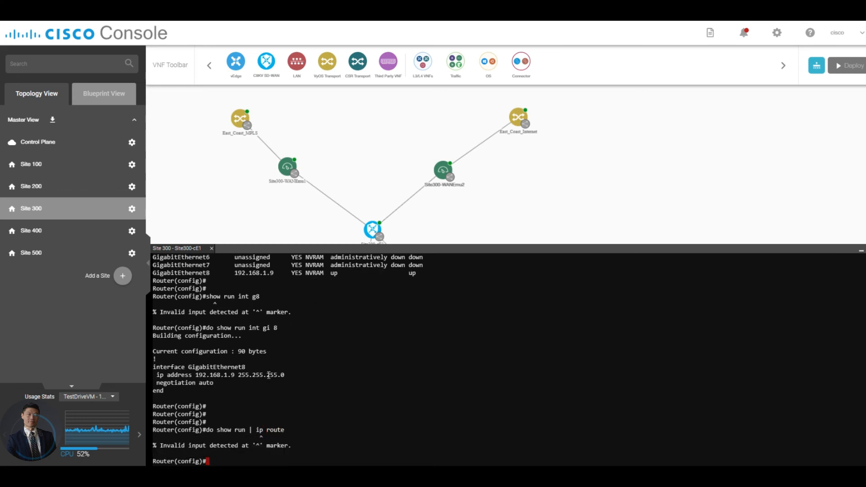
pyautogui.press('Up')
pyautogui.press('Left')
pyautogui.press('Left')
pyautogui.press('Left')
pyautogui.press('Left')
pyautogui.press('Left')
pyautogui.press('Left')
pyautogui.press('Left')
pyautogui.press('Left')
pyautogui.write('s')
pyautogui.press('Return')
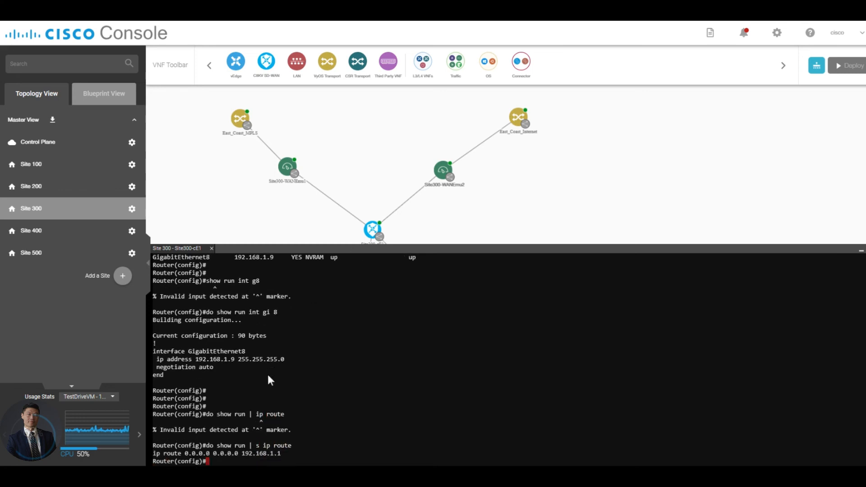
pyautogui.press('Return')
pyautogui.press('Return')
pyautogui.press('Return')
pyautogui.press('Return')
pyautogui.press('Return')
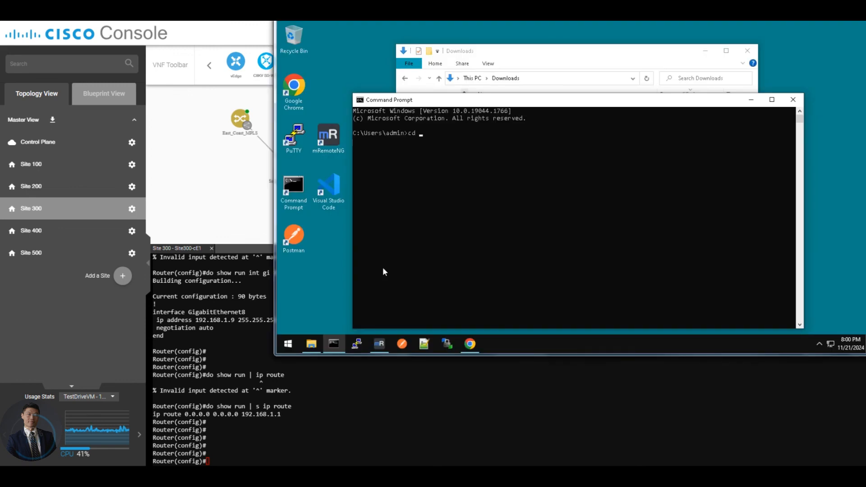
# Step: Switch to the remote desktop's Command Prompt and change the working directory to Downloads
pyautogui.write('Desktop')
pyautogui.press('Tab')
pyautogui.press('Tab')
pyautogui.press('Return')
pyautogui.press('Return')
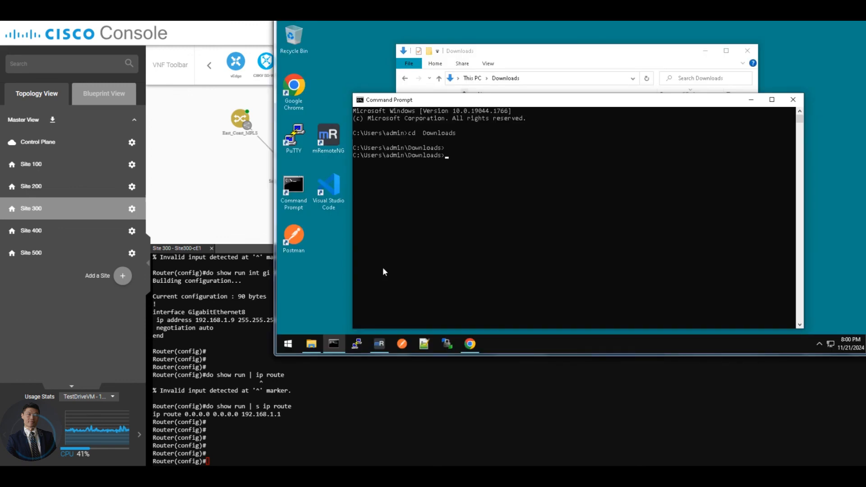
pyautogui.press('Return')
pyautogui.press('Return')
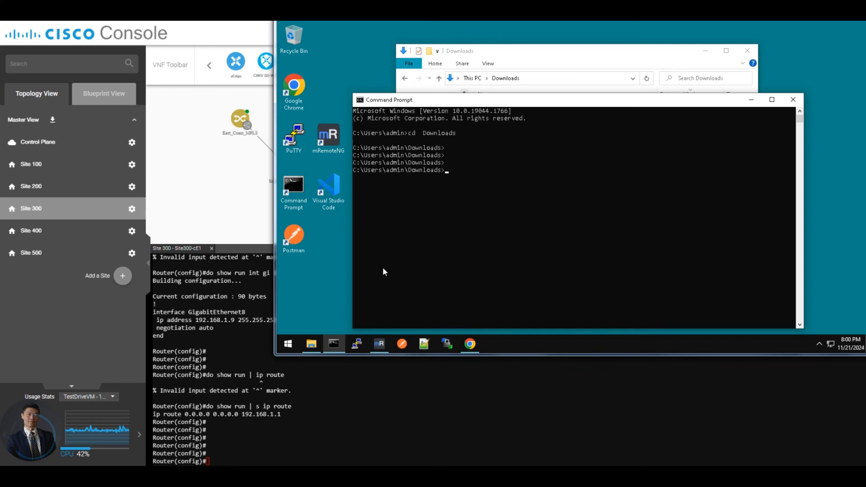
# Step: Begin an scp command with -P 19023 and add the file name ciscosdwan_cloud_init.cfg, copied from the Downloads folder, as its source
pyautogui.write('scp -P 19023')
pyautogui.click(513, 55)
pyautogui.click(516, 121)
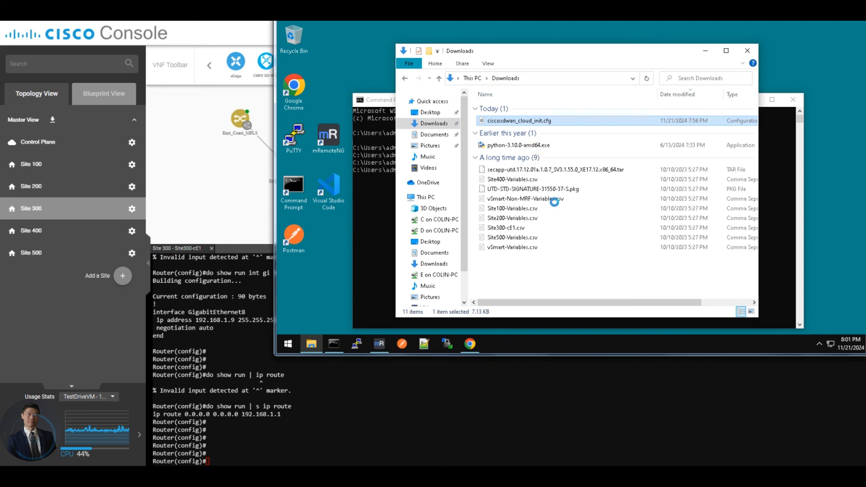
pyautogui.rightClick(514, 120)
pyautogui.click(540, 282)
pyautogui.hotkey('ctrl', 'c')
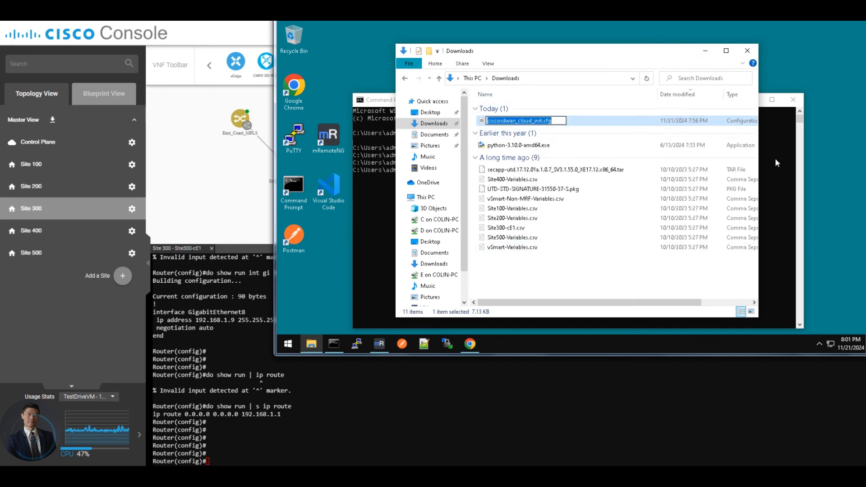
pyautogui.click(774, 158)
pyautogui.hotkey('ctrl', 'v')
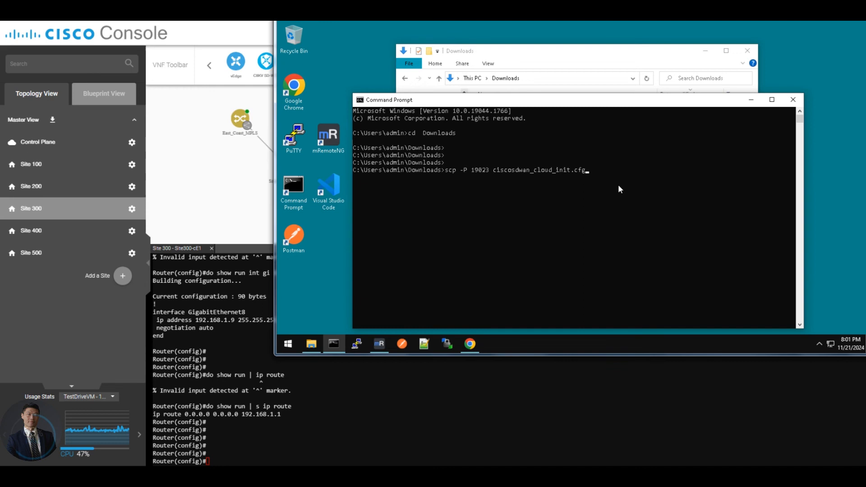
pyautogui.write('admin@198.18.133.200:')
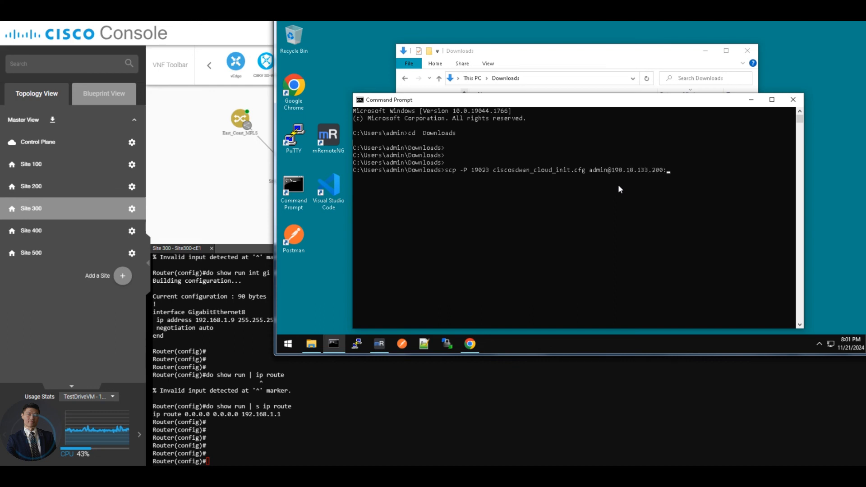
pyautogui.hotkey('ctrl', 'v')
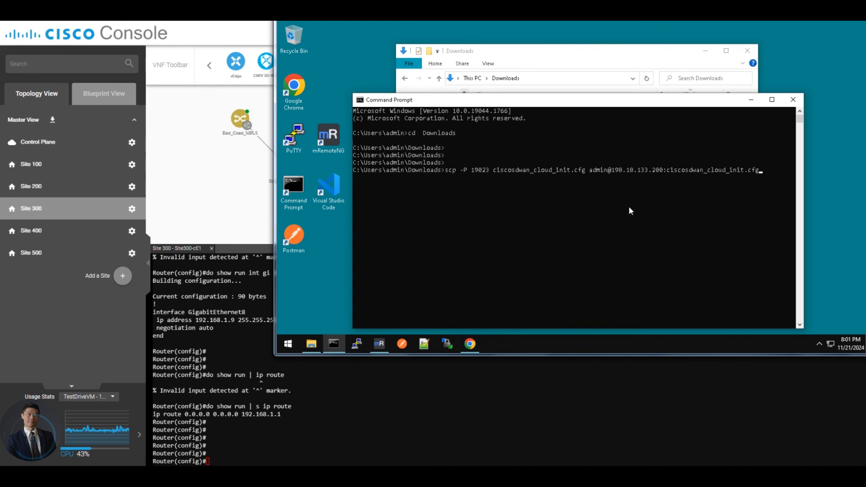
pyautogui.press('Return')
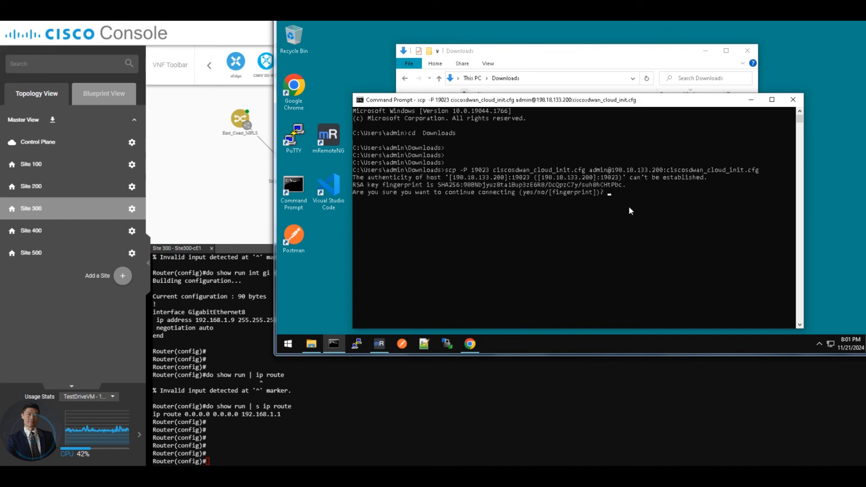
# Step: Accept the router's host key with yes and enter the account password to transfer the bootstrap file
pyautogui.click(629, 207)
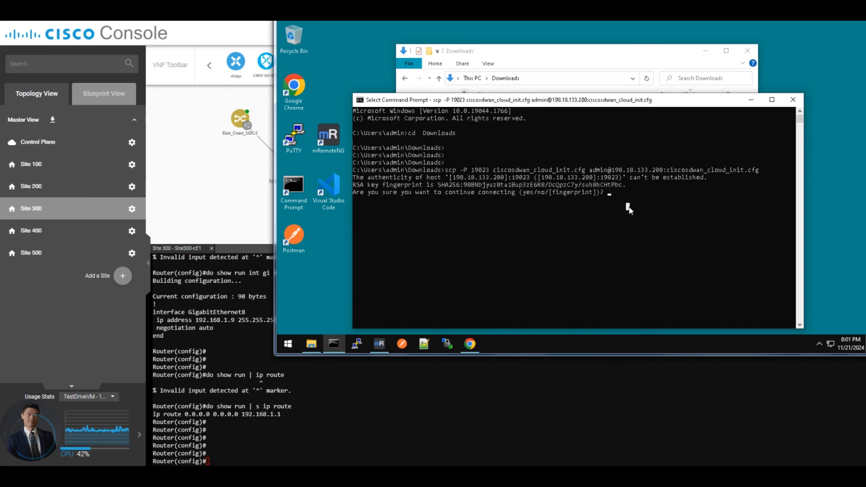
pyautogui.press('Return')
pyautogui.press('Return')
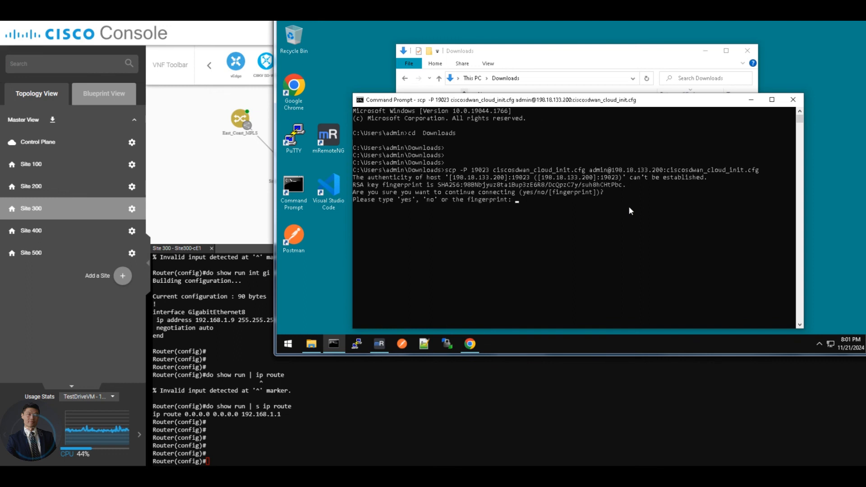
pyautogui.click(539, 202)
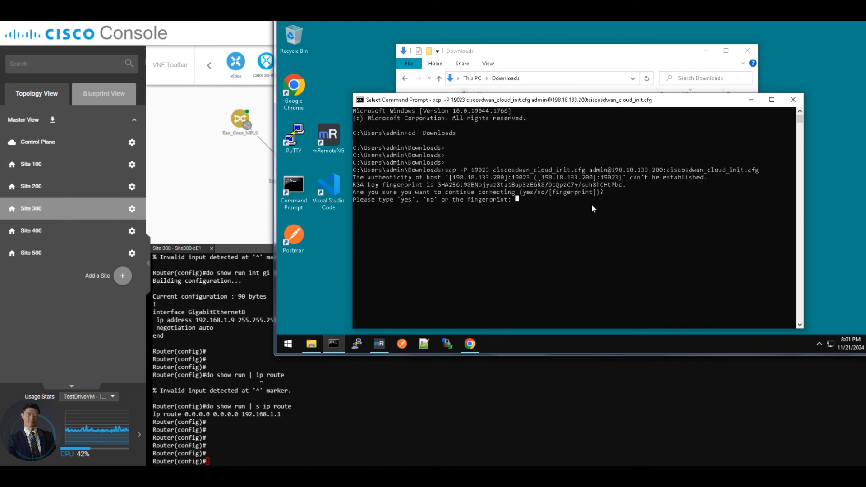
pyautogui.press('Return')
pyautogui.press('Return')
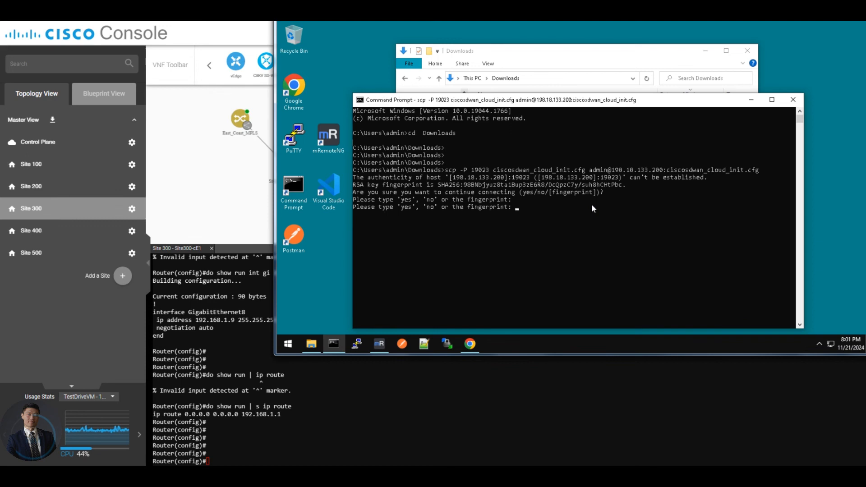
pyautogui.write('yes')
pyautogui.press('Return')
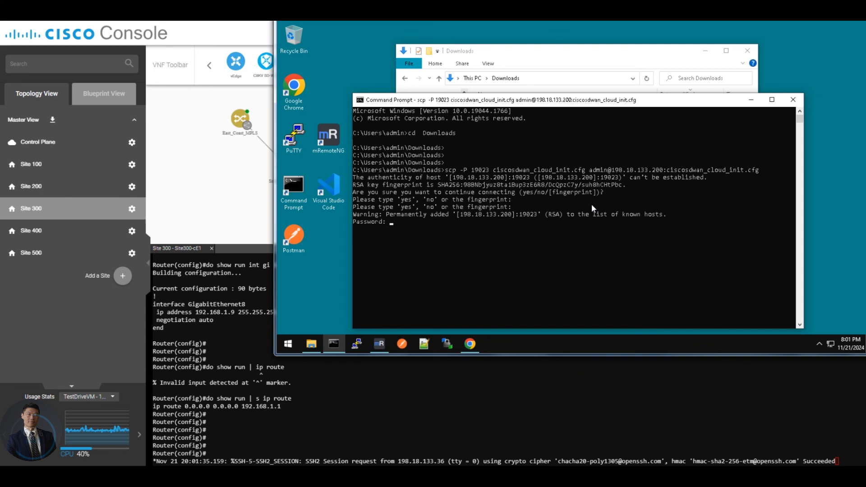
pyautogui.press('Return')
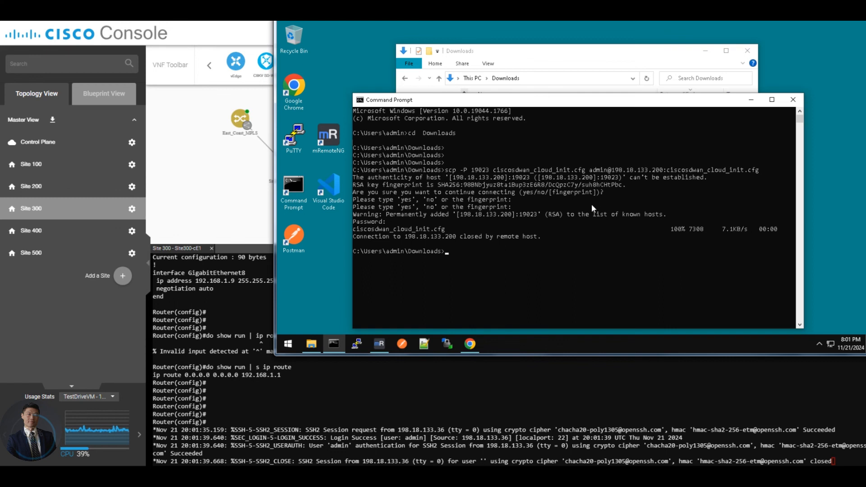
# Step: Switch back to the Cisco Console terminal of Site300-cE1 and exit global configuration mode
pyautogui.click(282, 387)
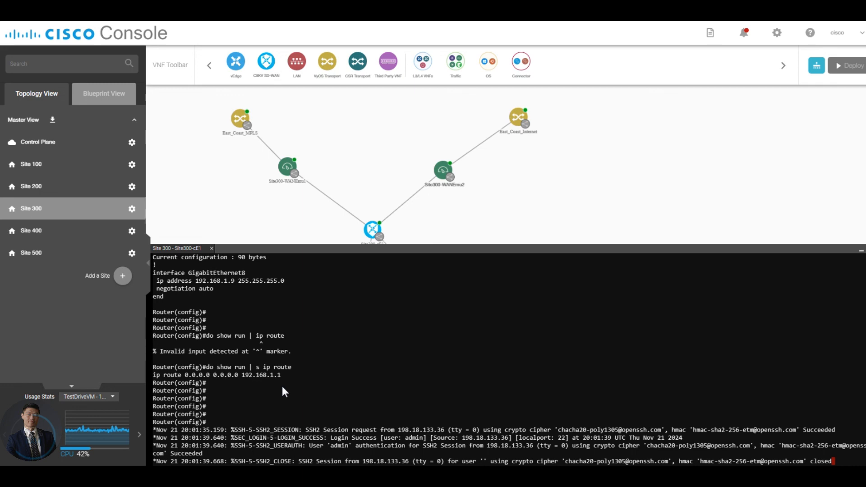
pyautogui.press('Return')
pyautogui.press('Return')
pyautogui.press('Return')
pyautogui.press('Return')
pyautogui.write('exit')
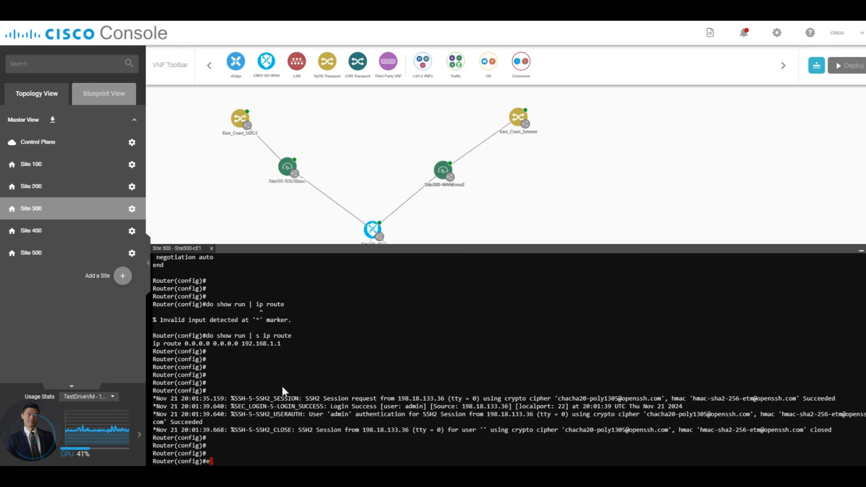
pyautogui.press('Return')
# Step: Run controller-mode enable on the router and confirm the erase and reload
pyautogui.write('con')
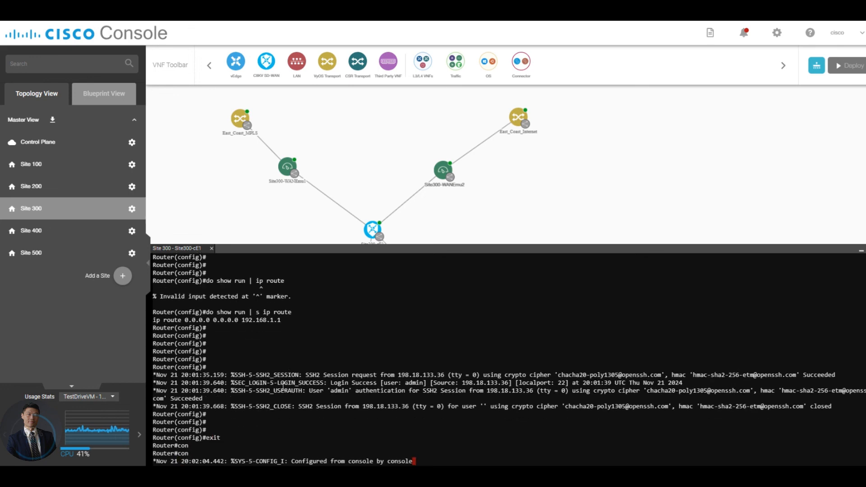
pyautogui.press('Return')
pyautogui.press('Return')
pyautogui.write('contro')
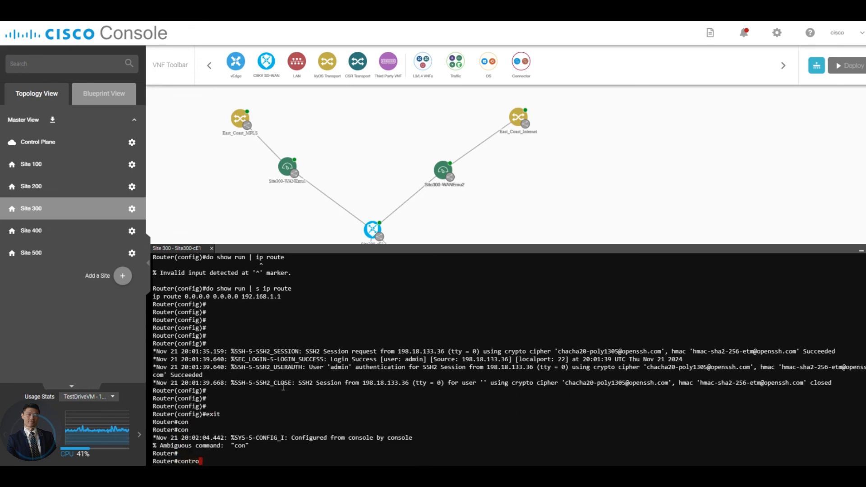
pyautogui.write('ller-mo')
pyautogui.press('Tab')
pyautogui.write('enable')
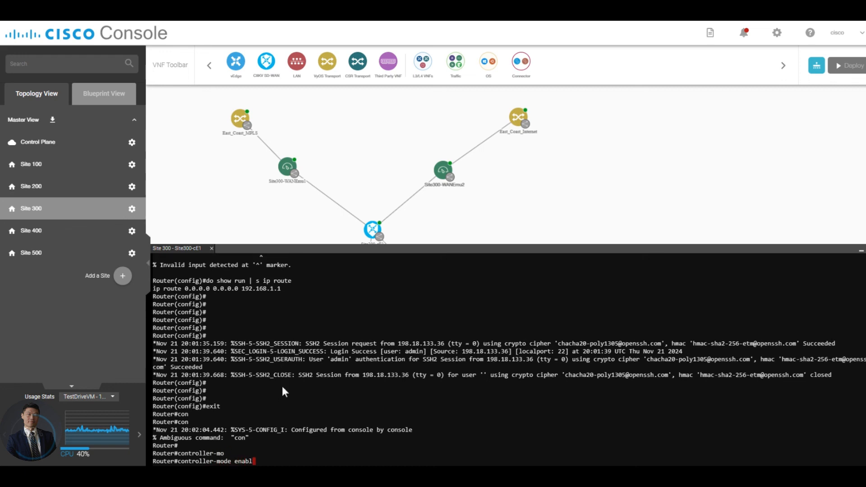
pyautogui.press('Return')
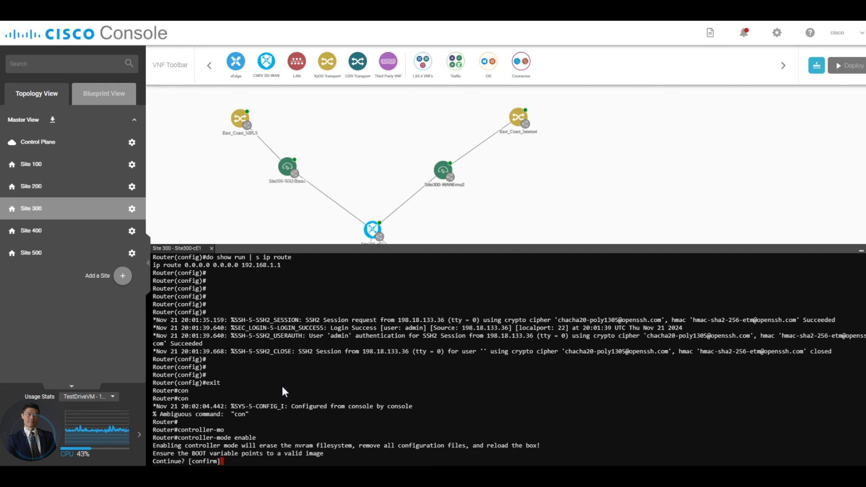
pyautogui.press('Return')
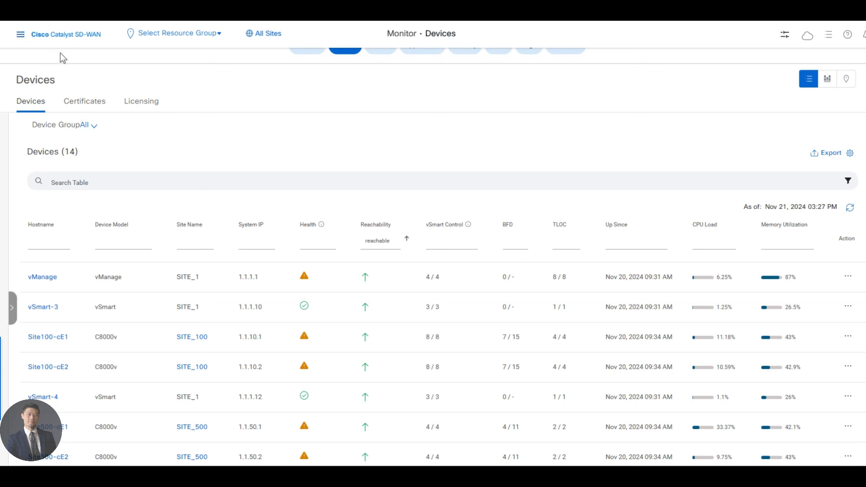
# Step: In the Cisco Catalyst SD-WAN device monitor, open Site300-cE1 and review its system status, including CPU and memory
pyautogui.scroll(-5, 298, 327)
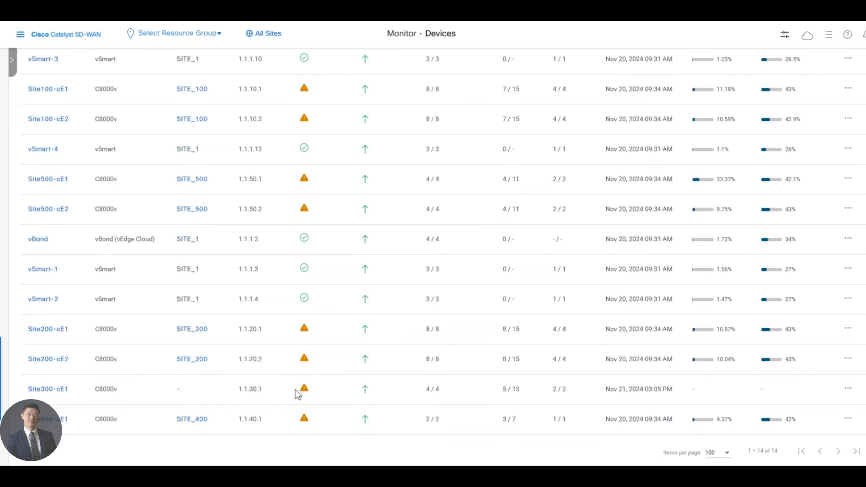
pyautogui.click(295, 390)
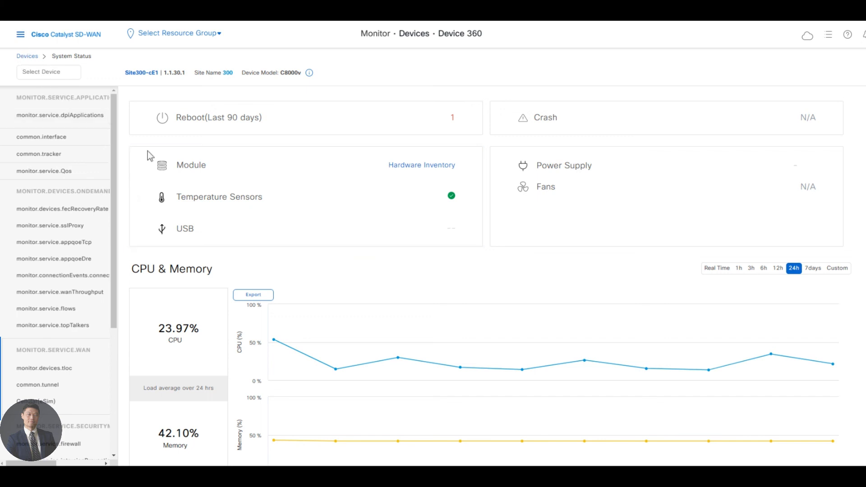
pyautogui.scroll(-1, 252, 279)
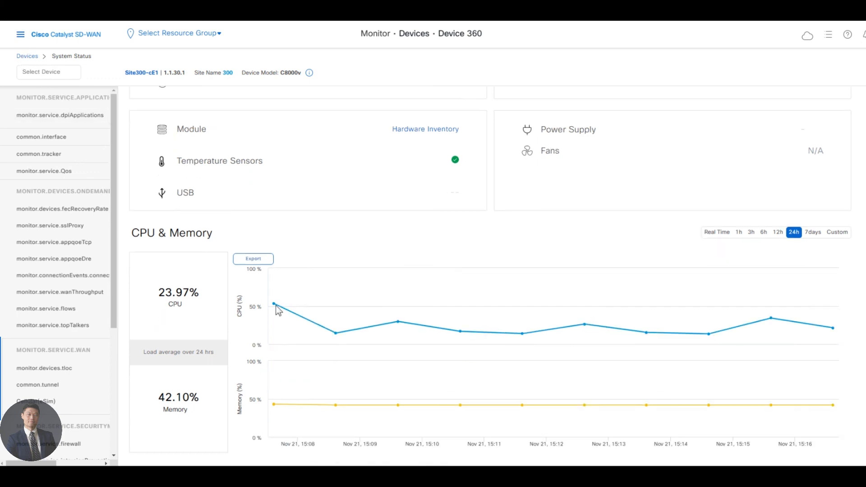
pyautogui.scroll(1, 275, 305)
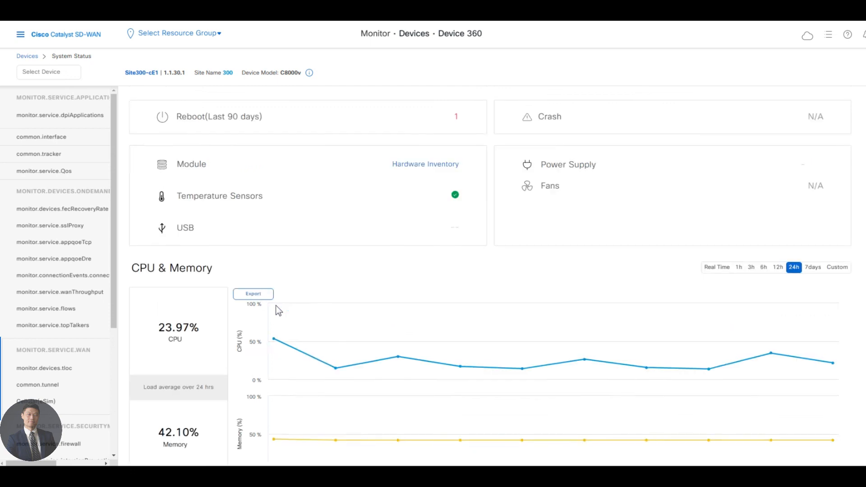
# Step: Return to the monitored device list and open the Real Time view for Site300-cE1
pyautogui.click(27, 56)
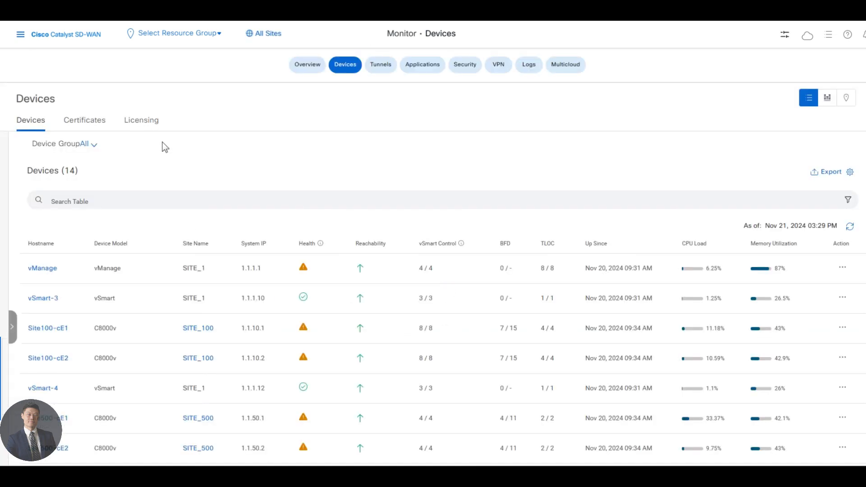
pyautogui.scroll(-4, 314, 274)
pyautogui.scroll(-1, 312, 273)
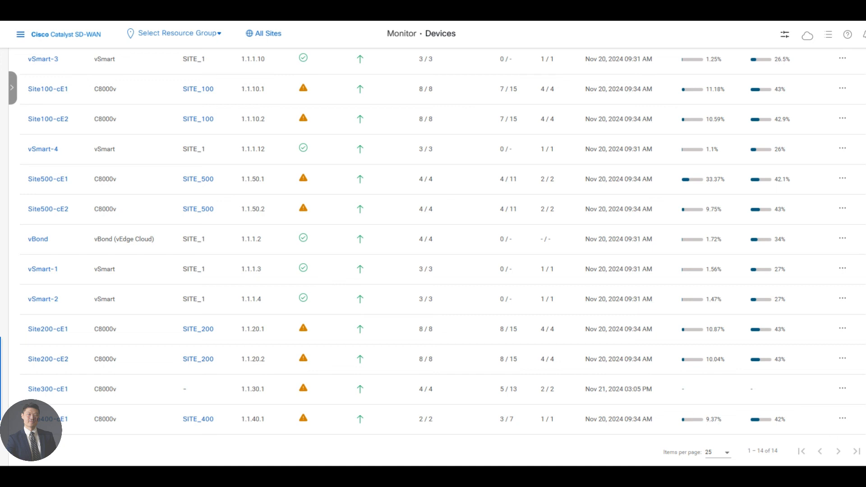
pyautogui.click(841, 388)
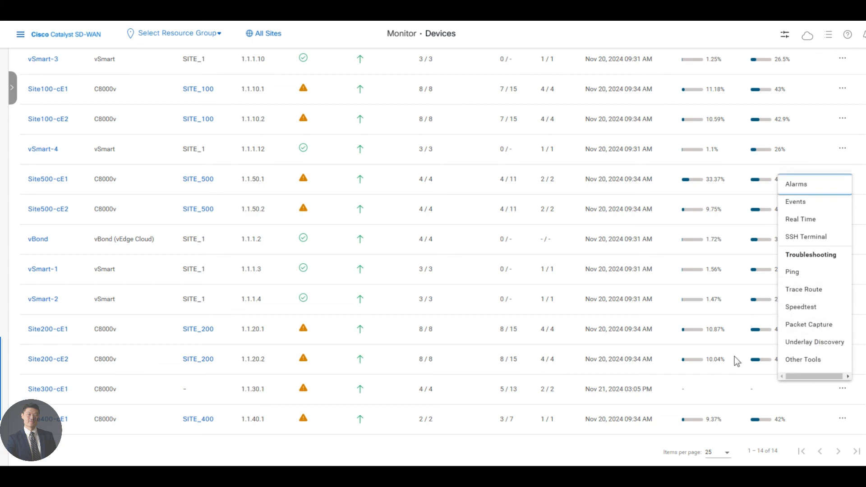
pyautogui.click(813, 220)
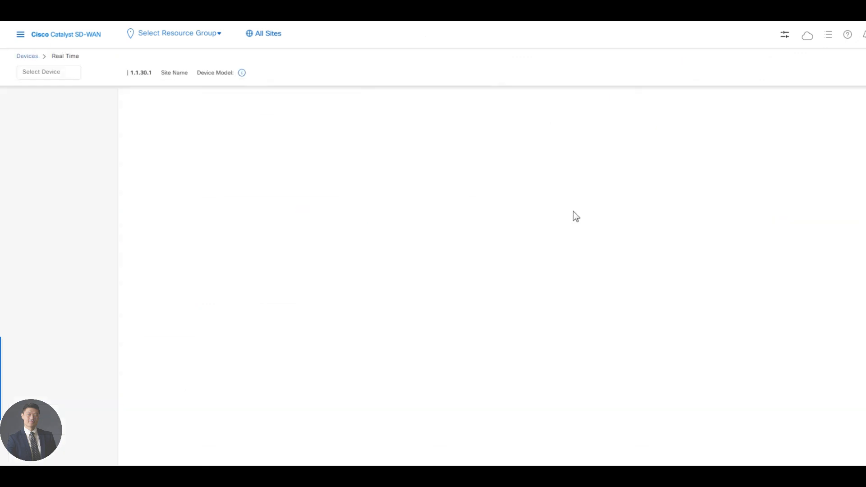
# Step: Display the BFD Sessions real-time data for Site300-cE1 without applying a filter
pyautogui.click(246, 105)
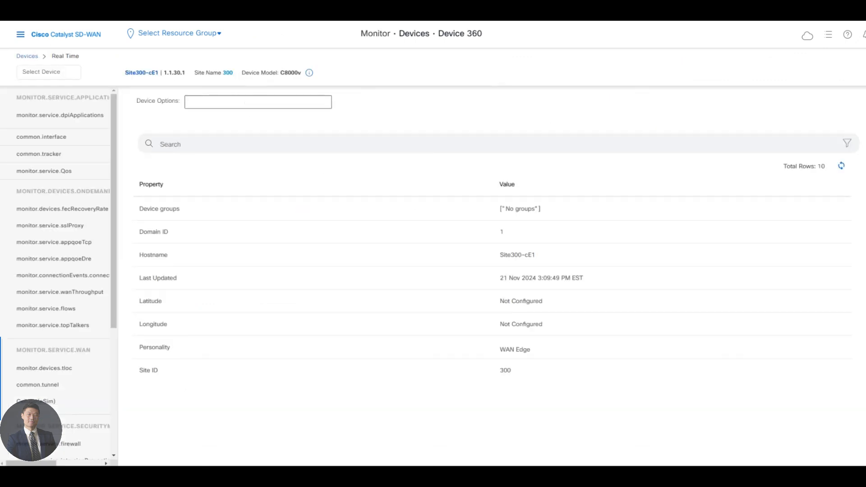
pyautogui.scroll(-10, 269, 210)
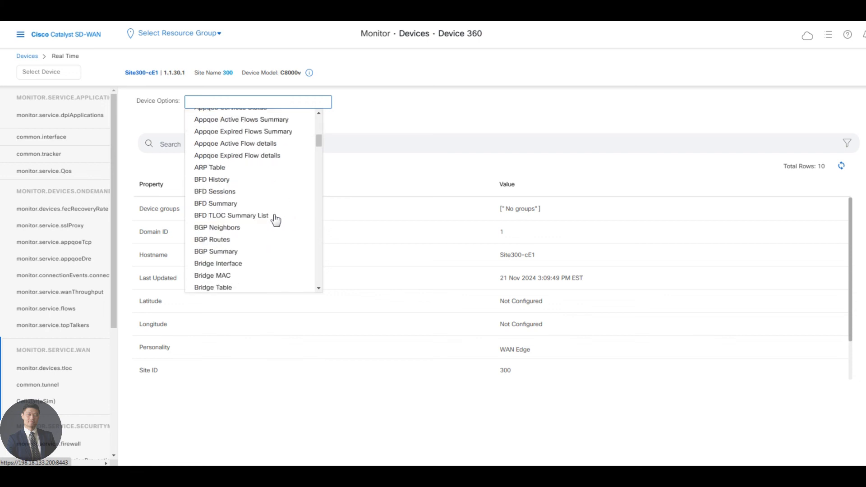
pyautogui.scroll(1, 269, 215)
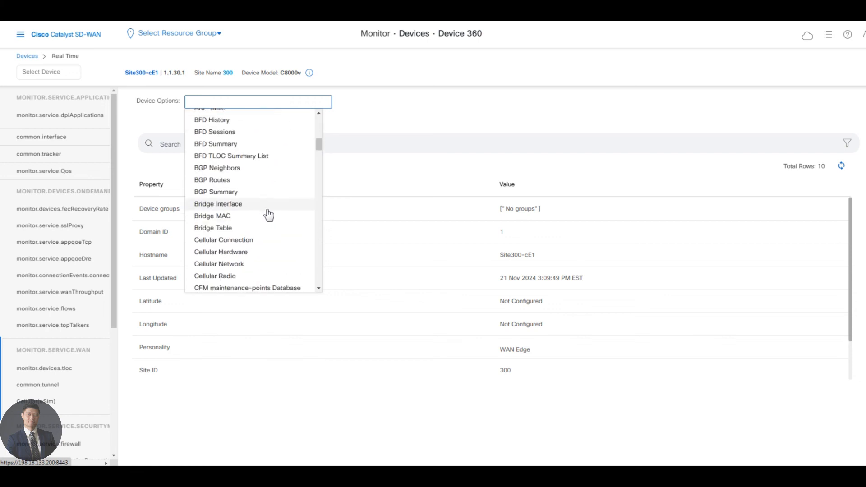
pyautogui.click(234, 135)
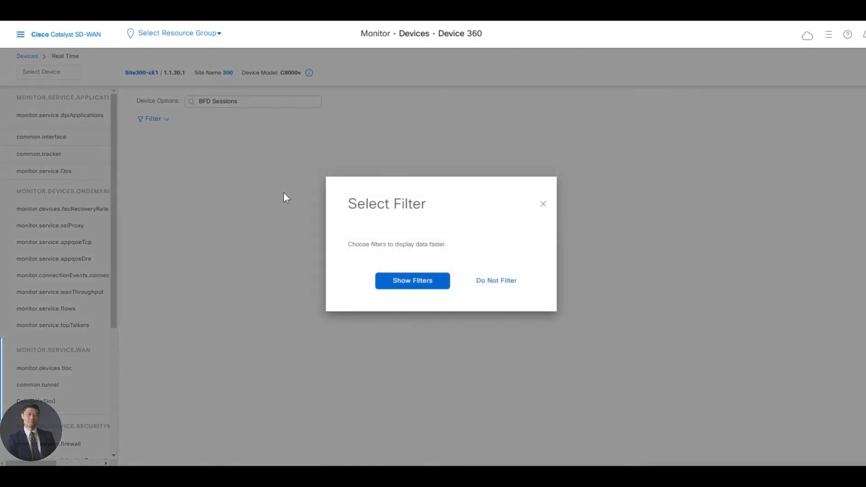
pyautogui.click(504, 287)
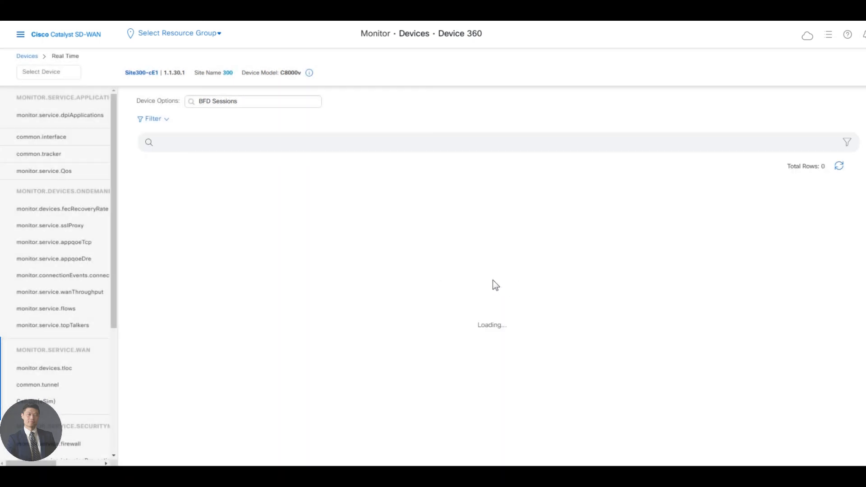